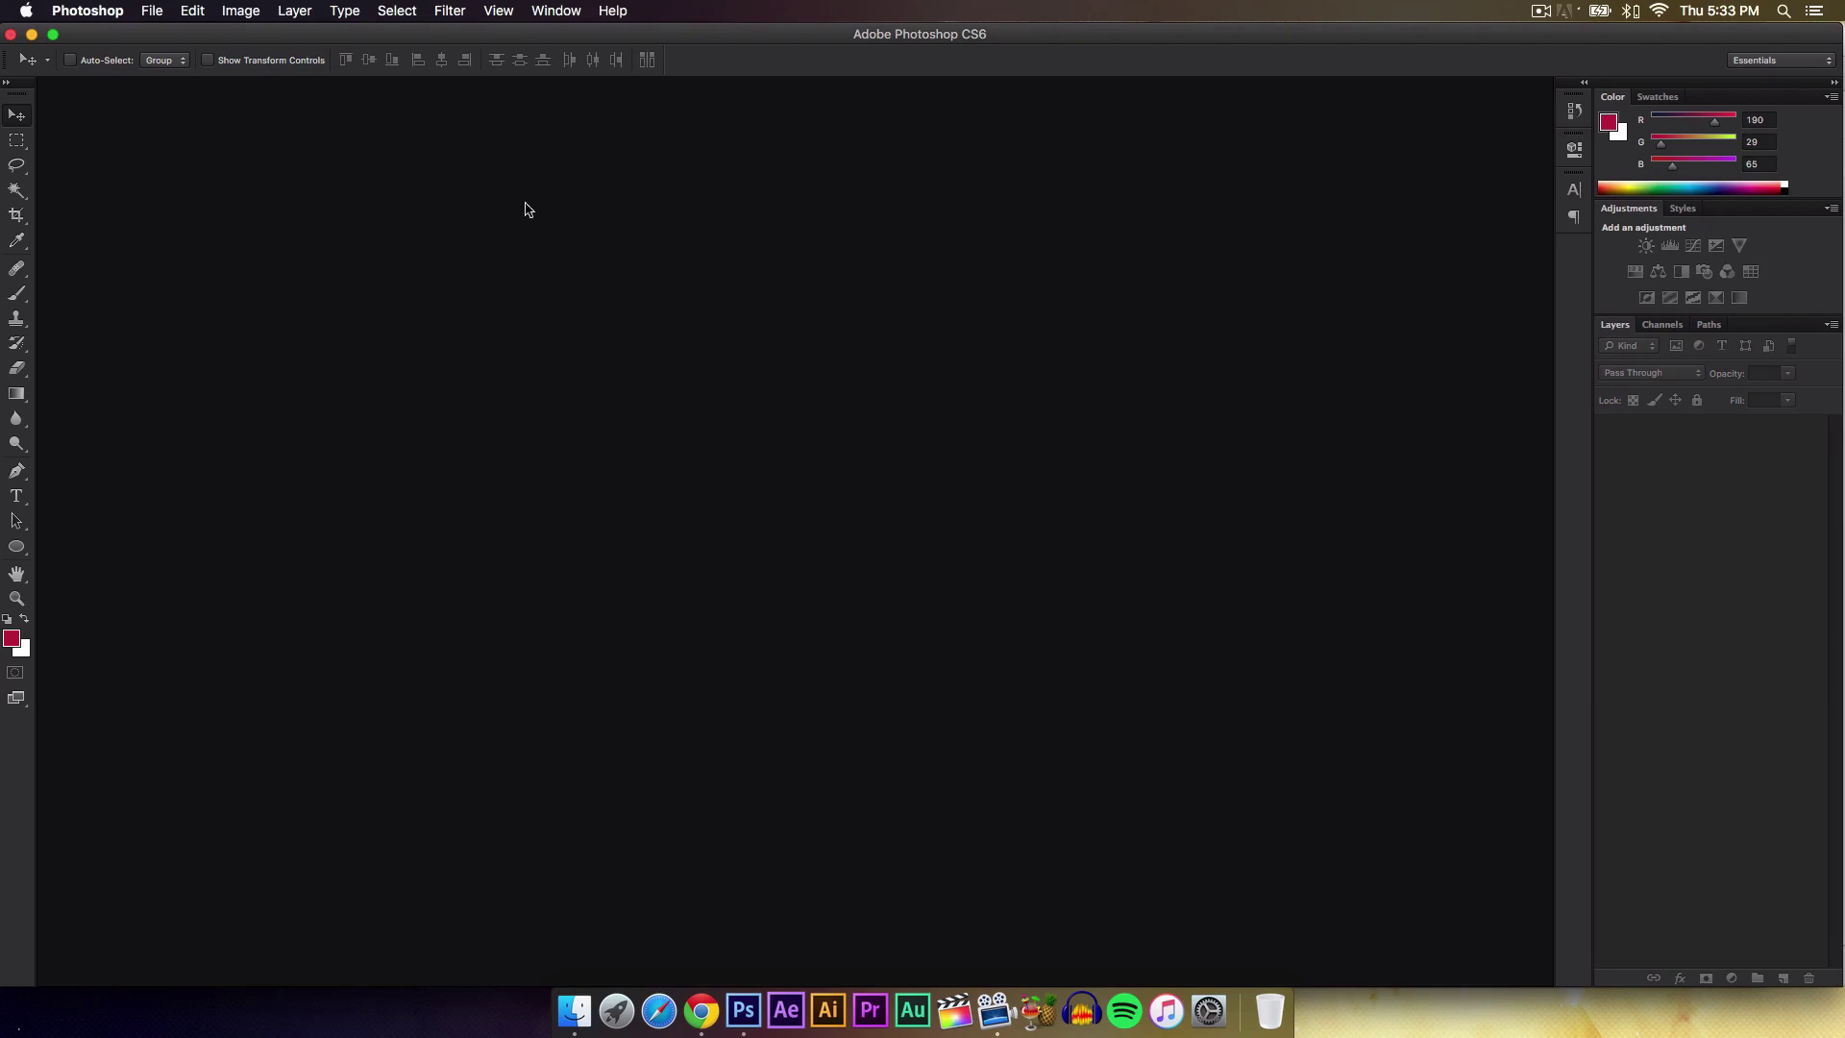
Create a new document named Outro, 1920 × 1080 pixels.
click(154, 12)
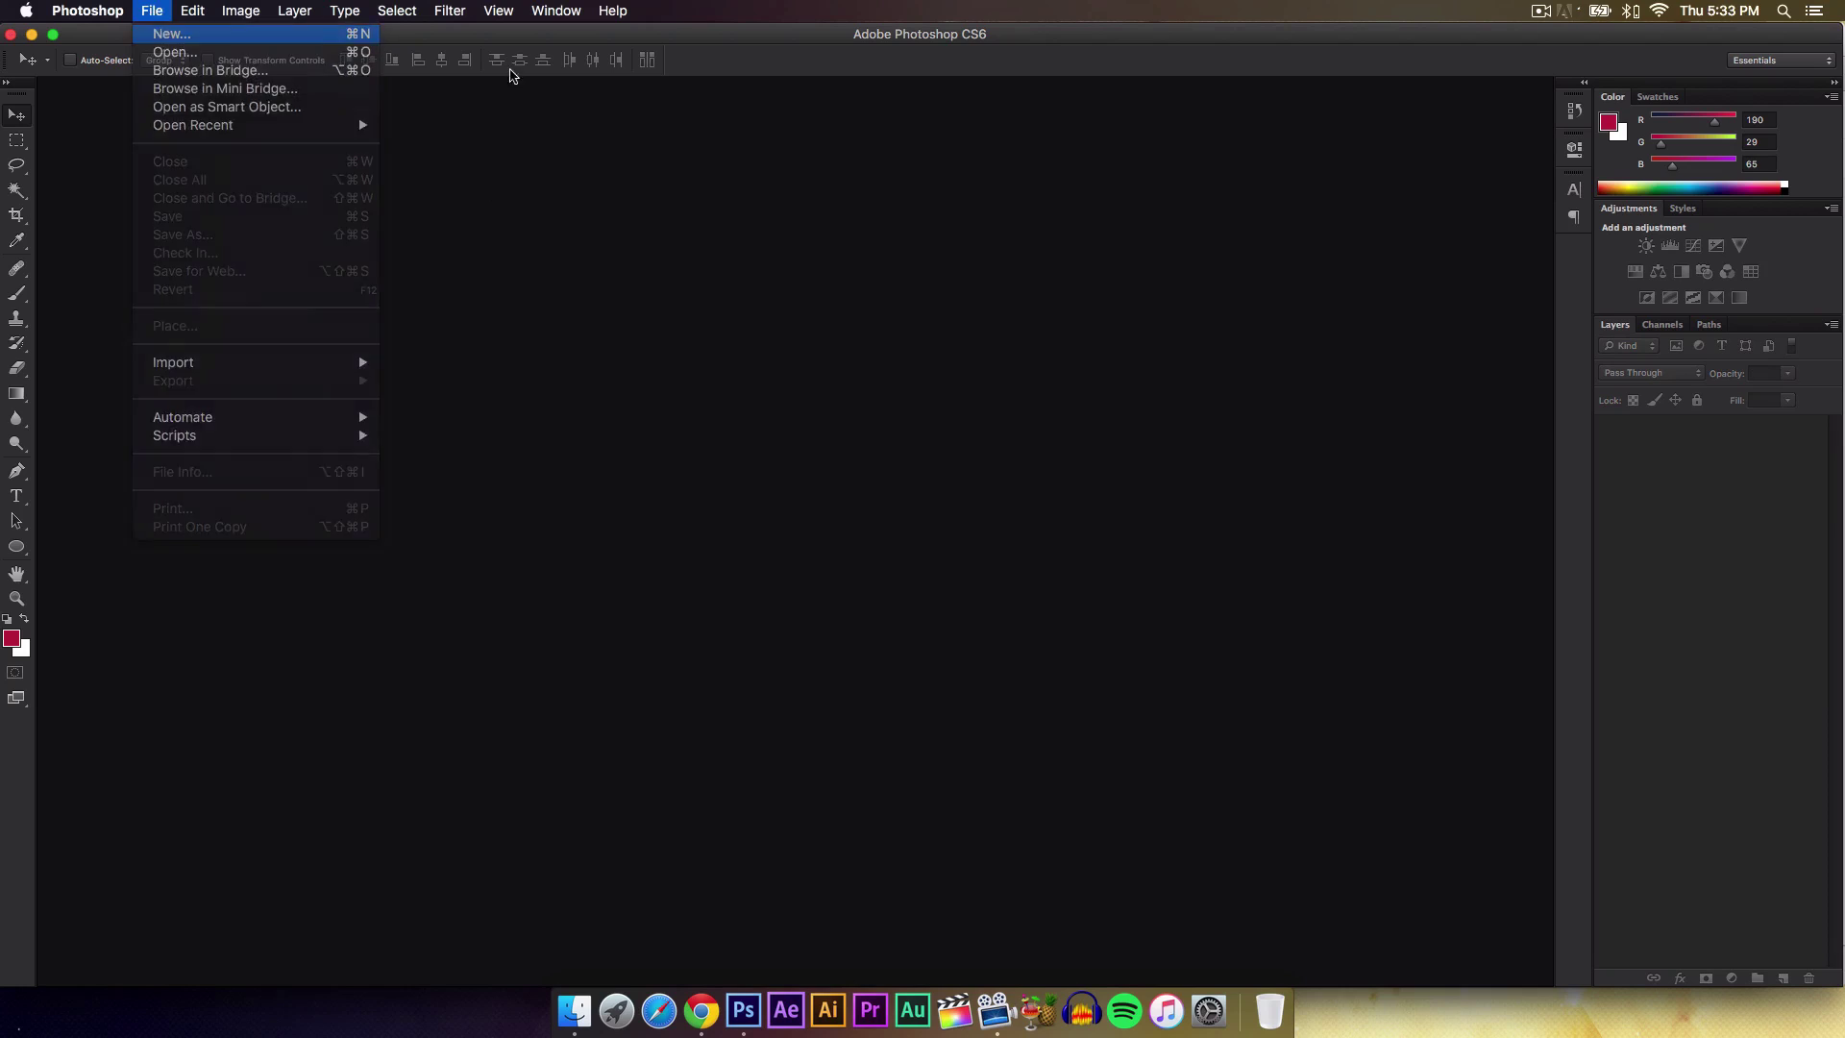
click(168, 35)
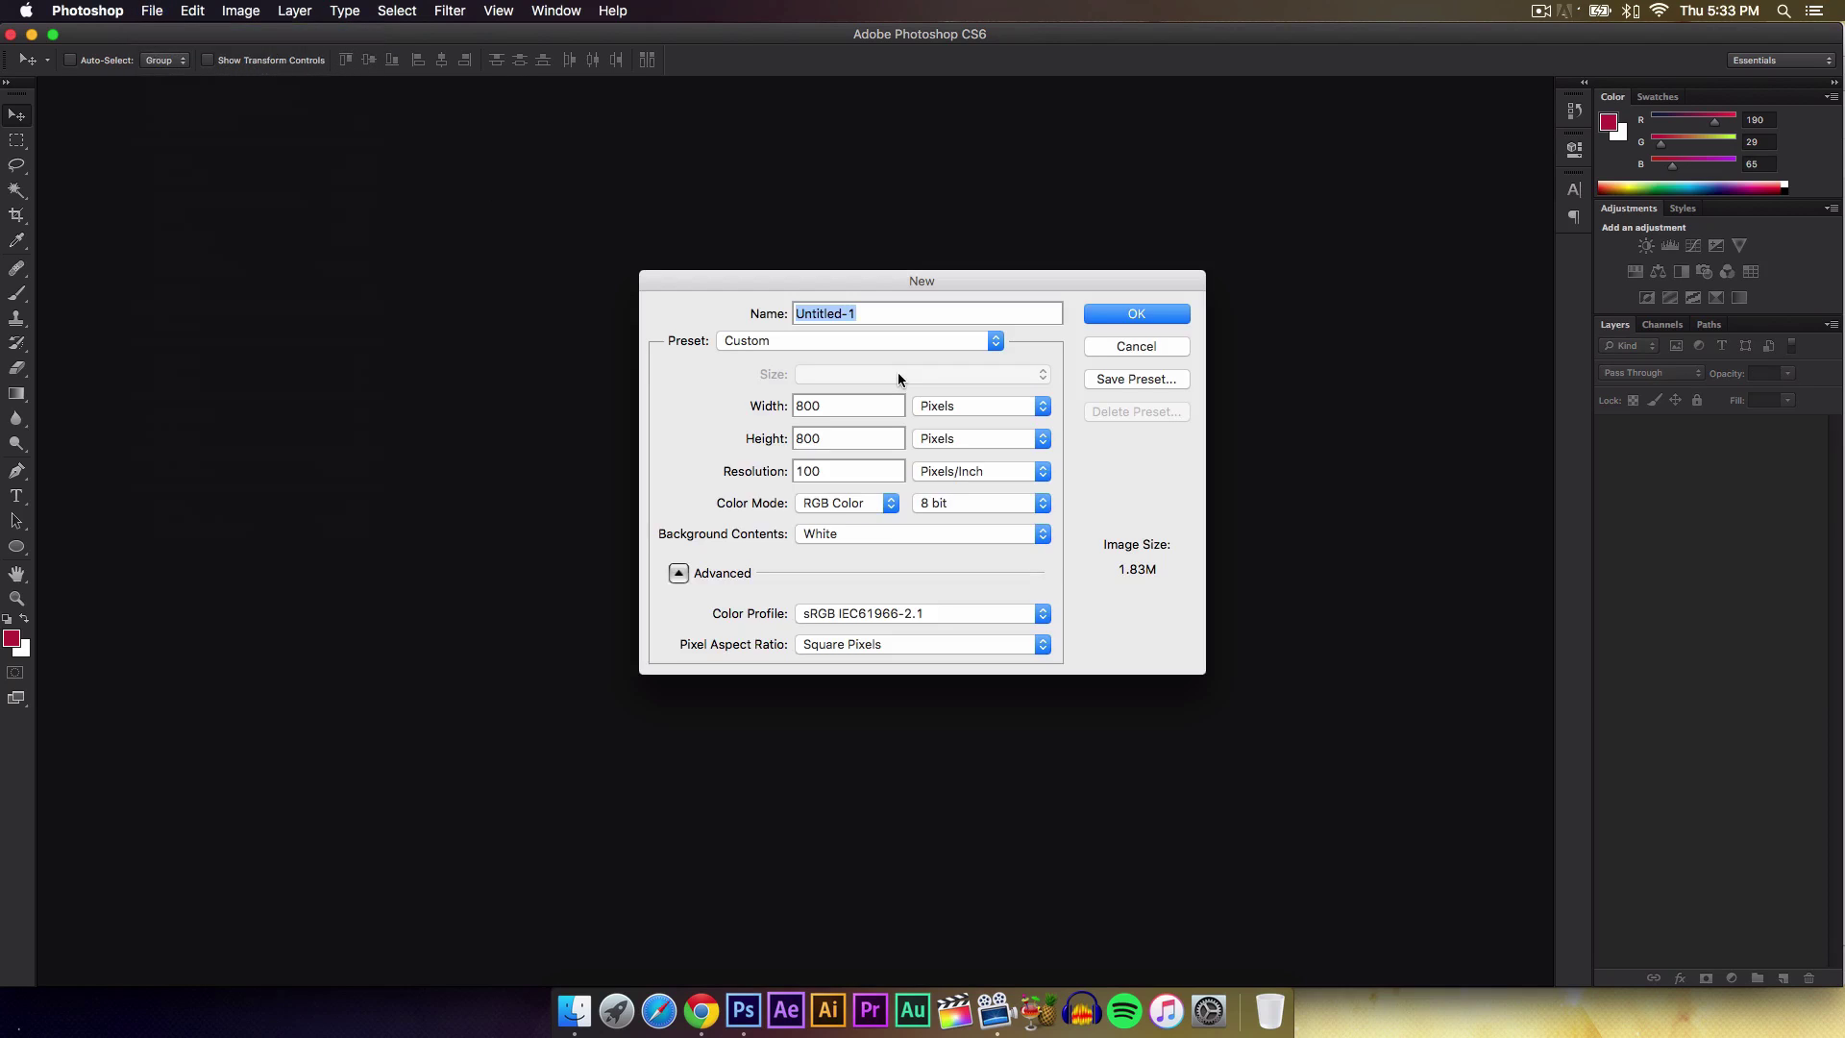
text(Outro)
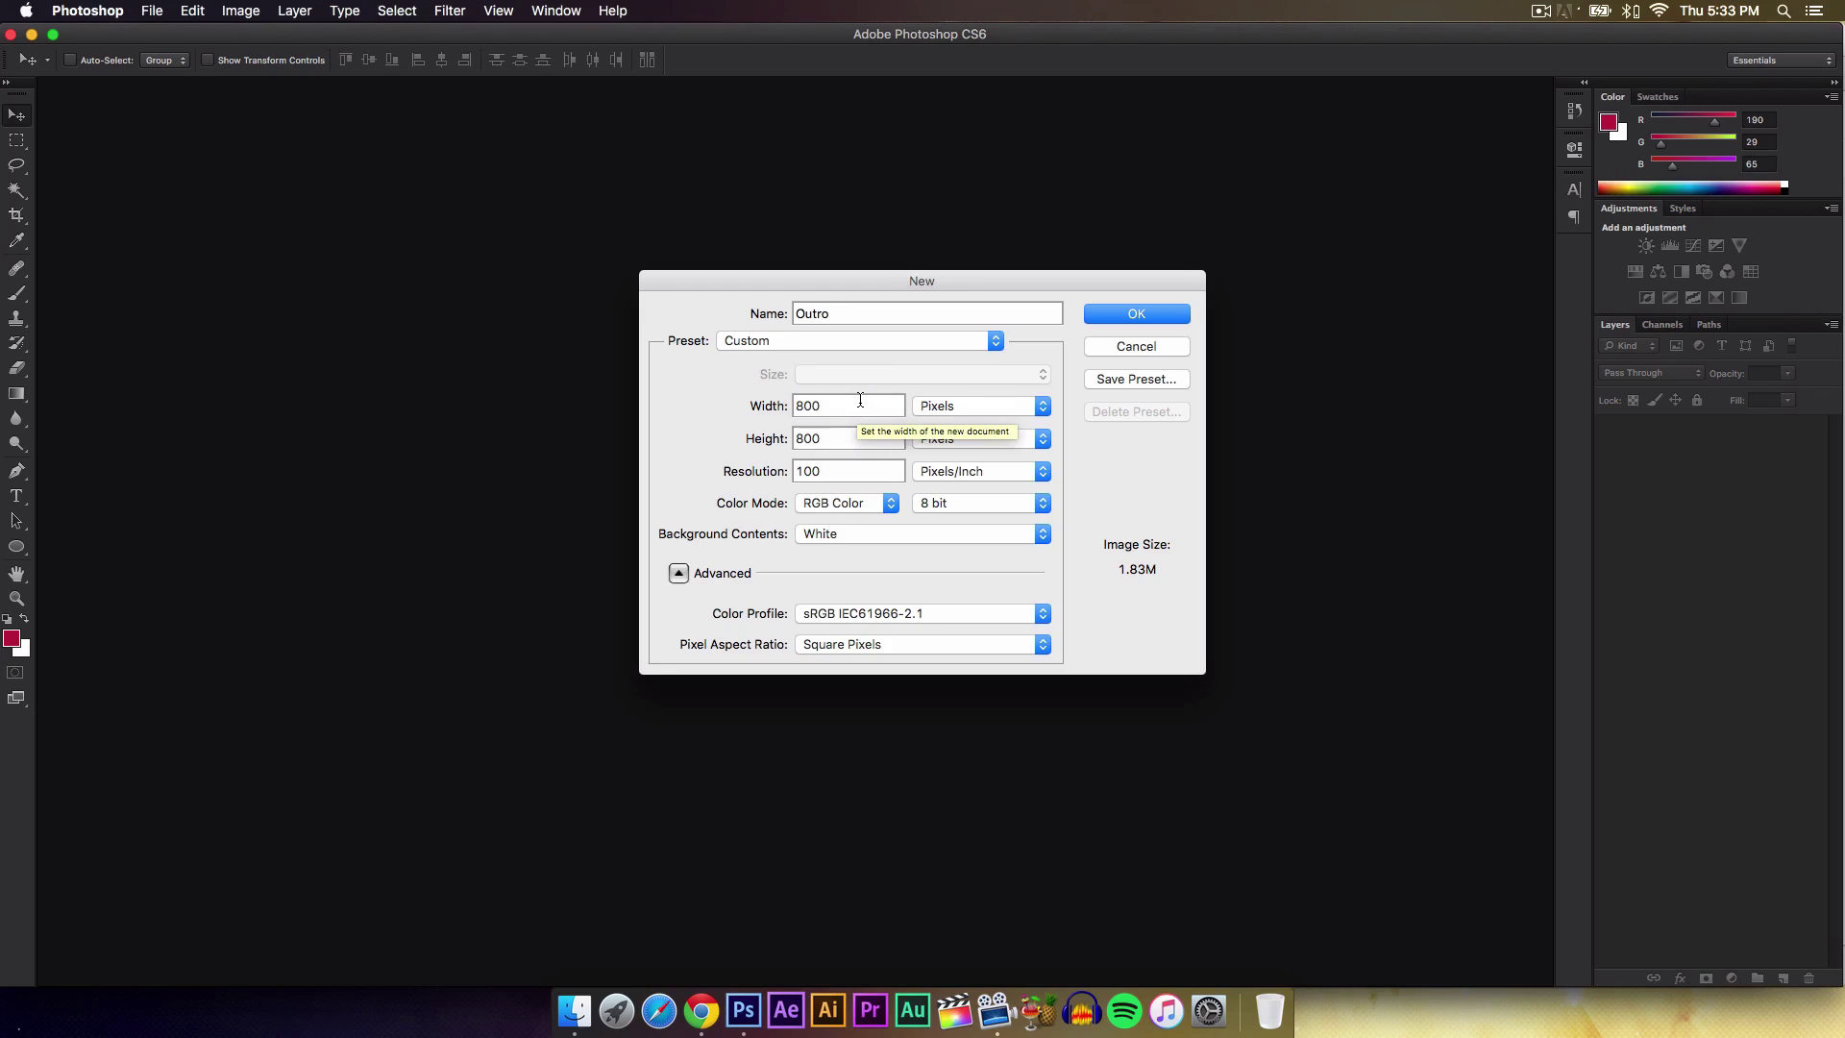
key(Tab)
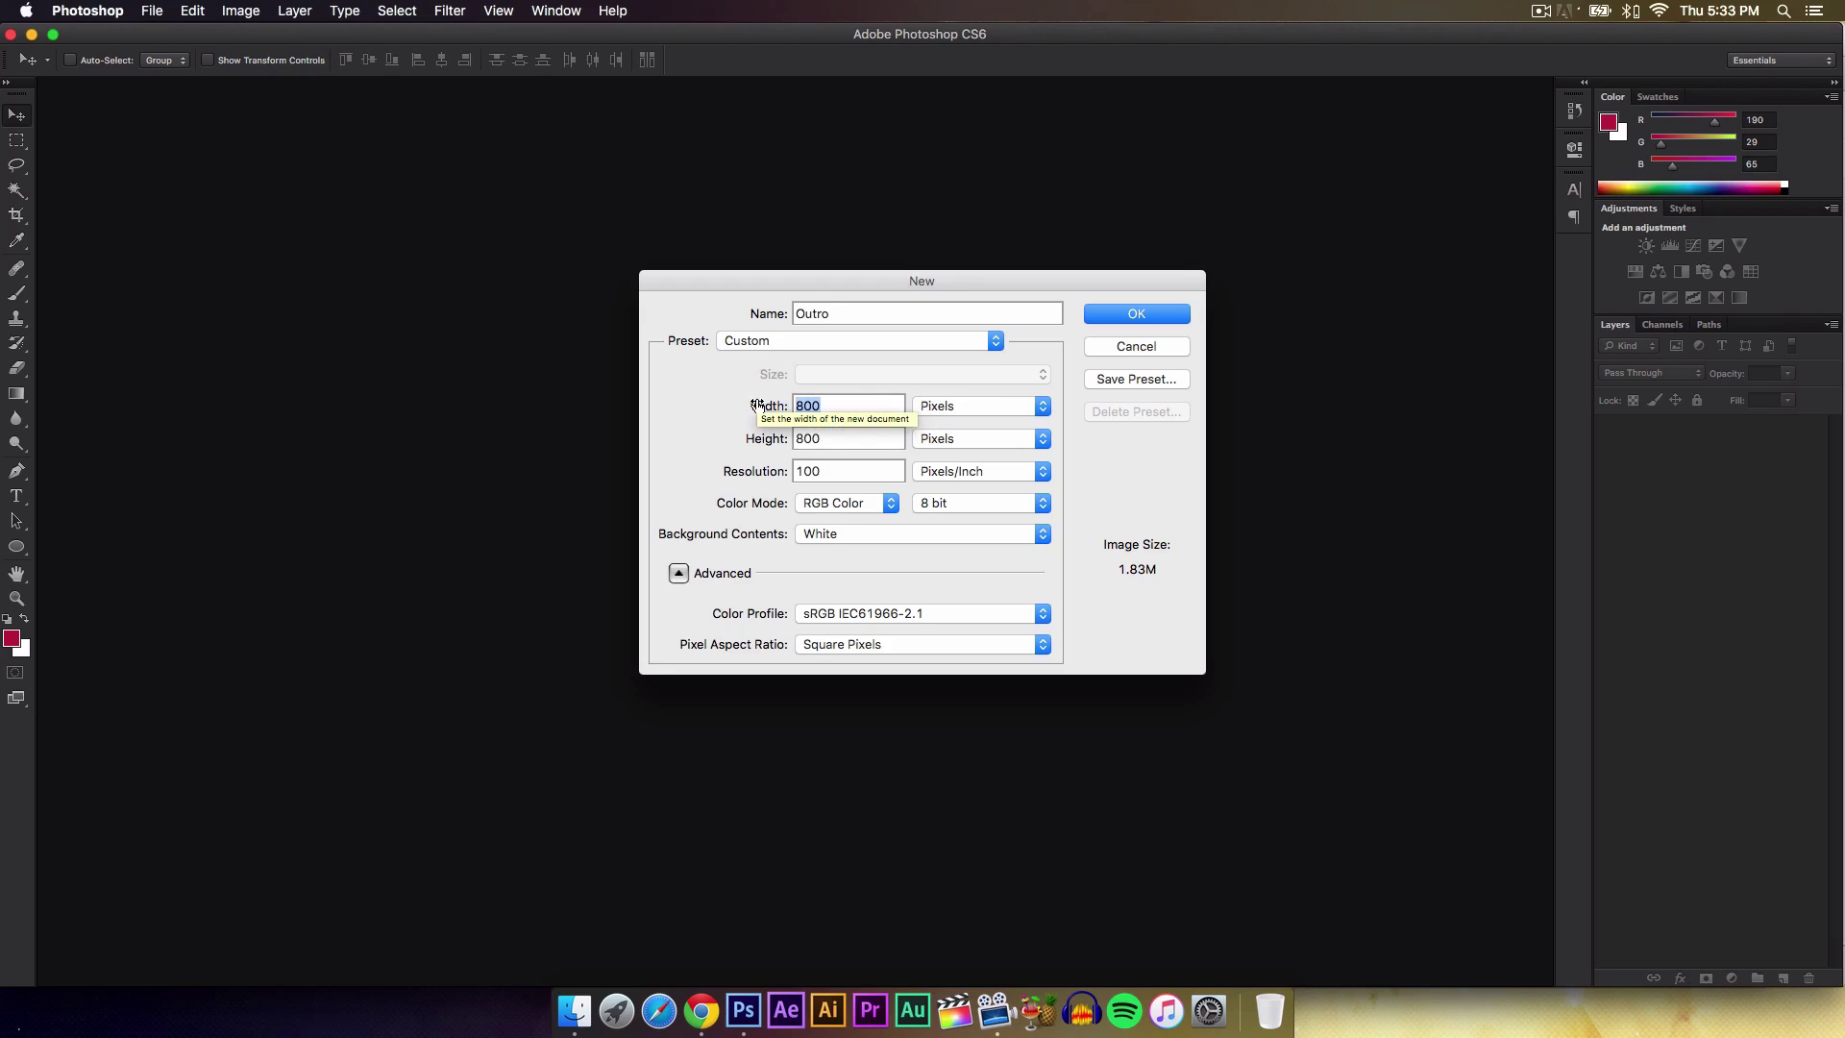
text(1920)
key(Tab)
text(1080)
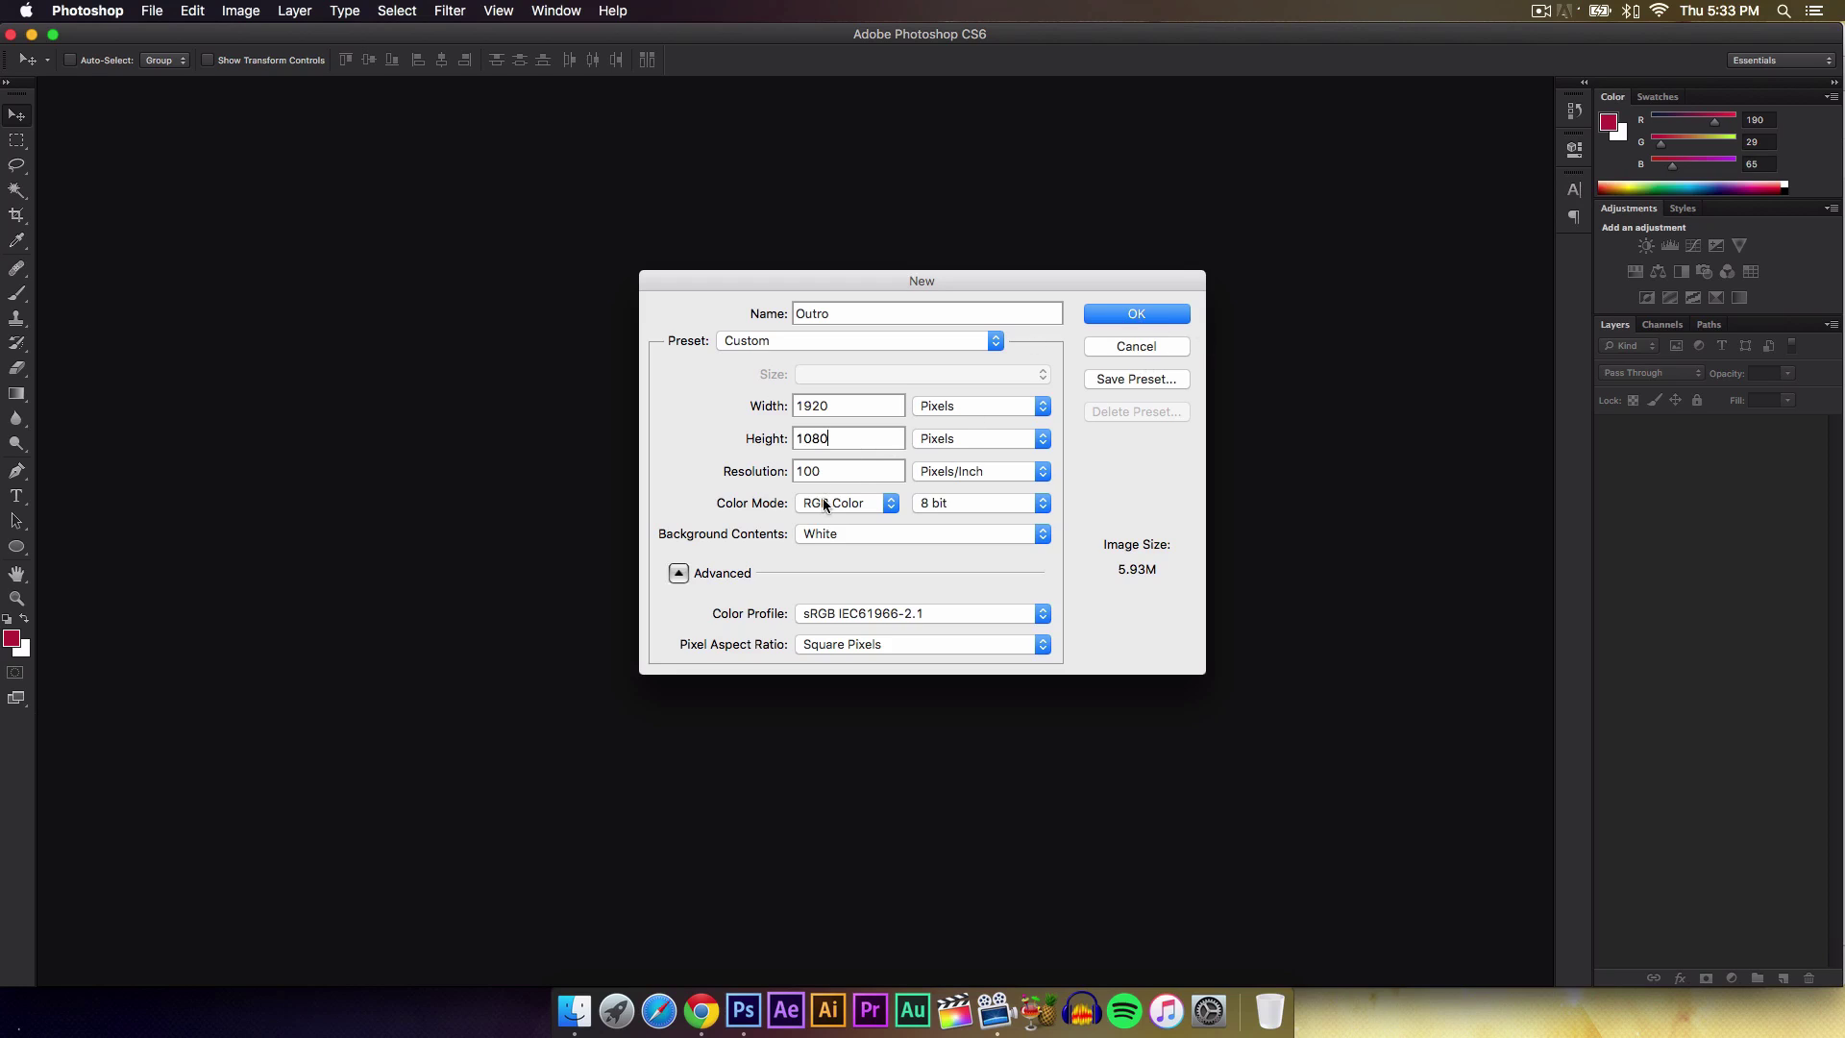
click(1133, 314)
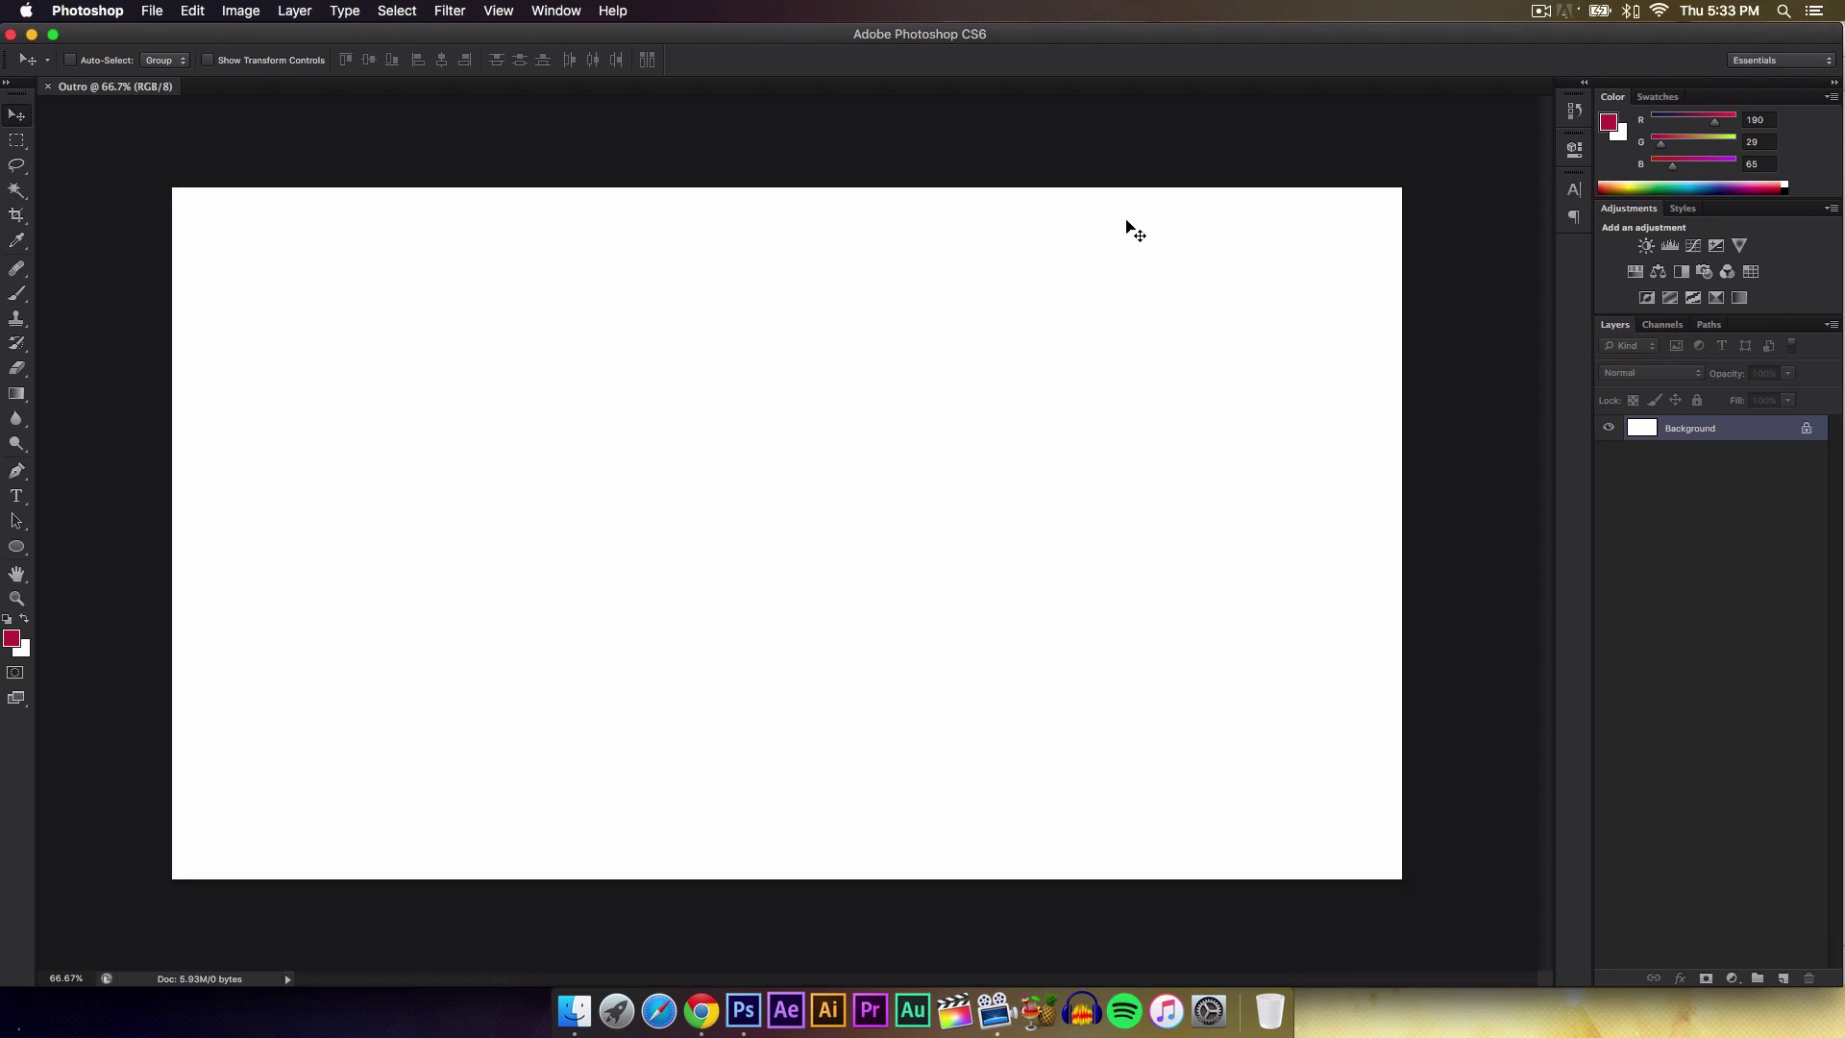
Unlock the Background into an editable layer named BG.
double_click(1770, 432)
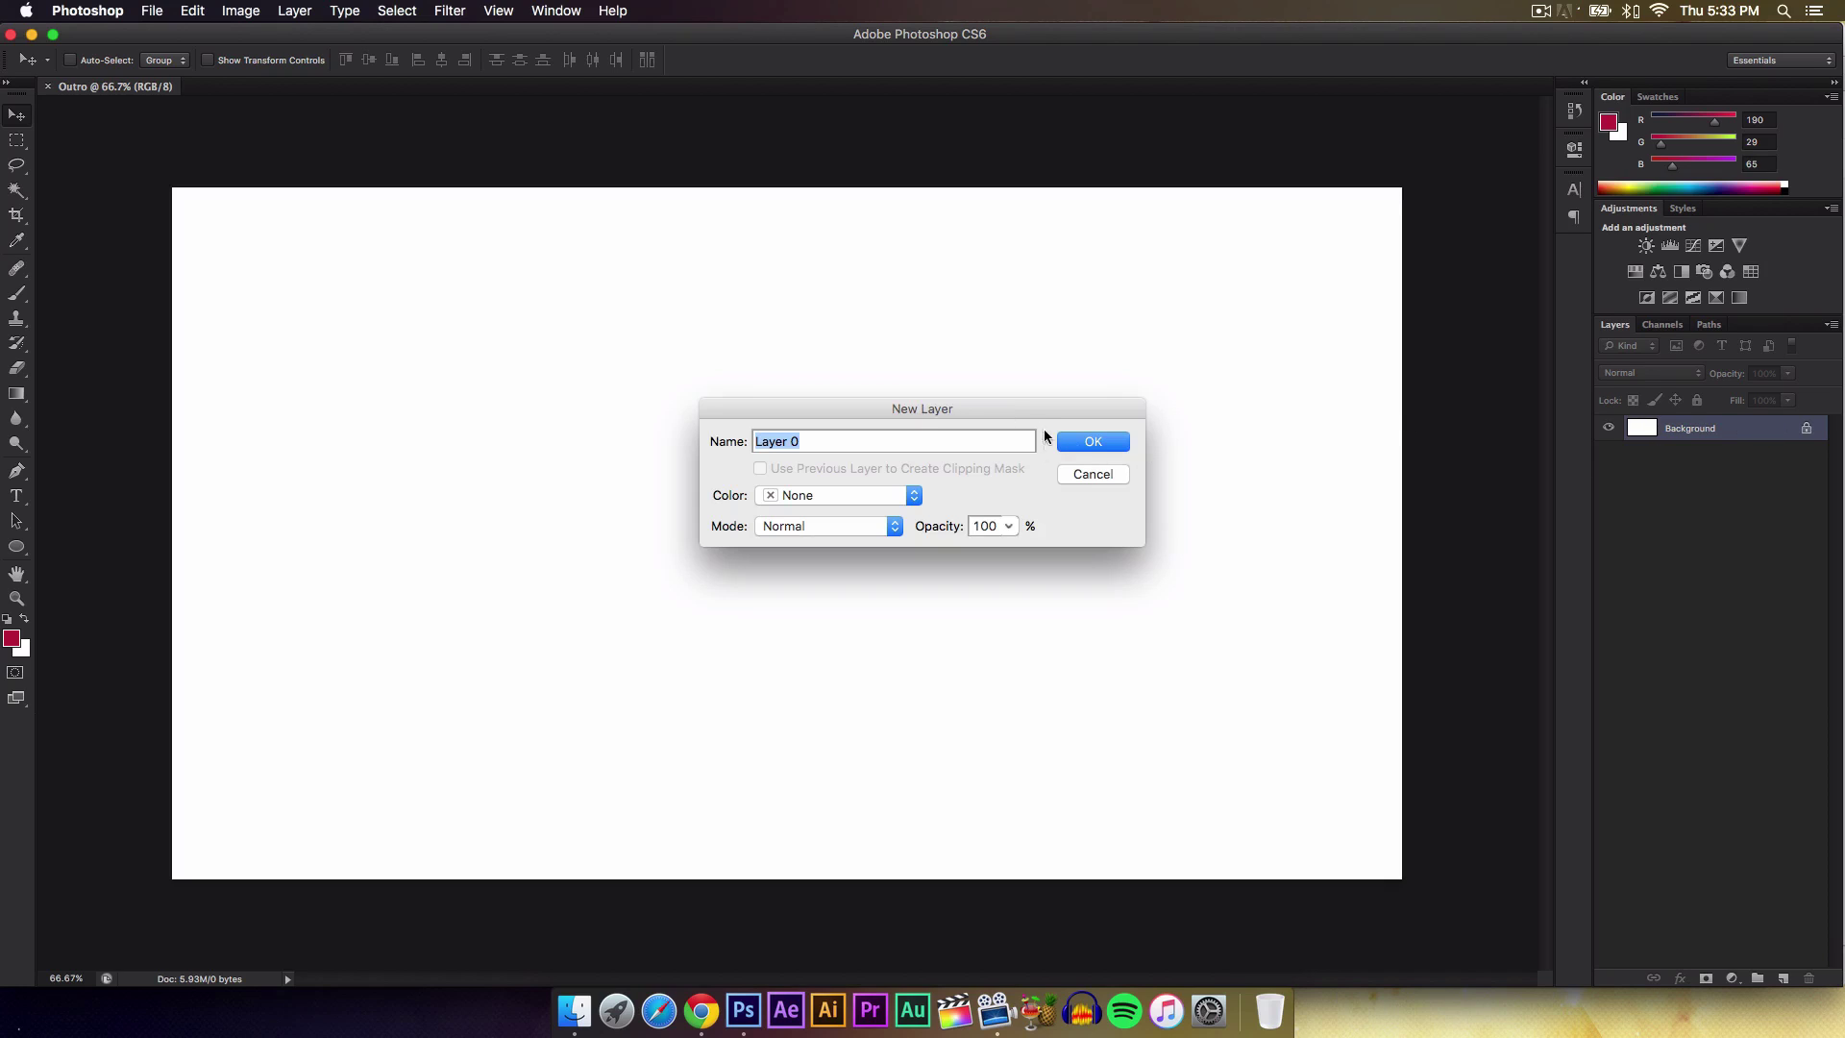
text(BG)
key(Return)
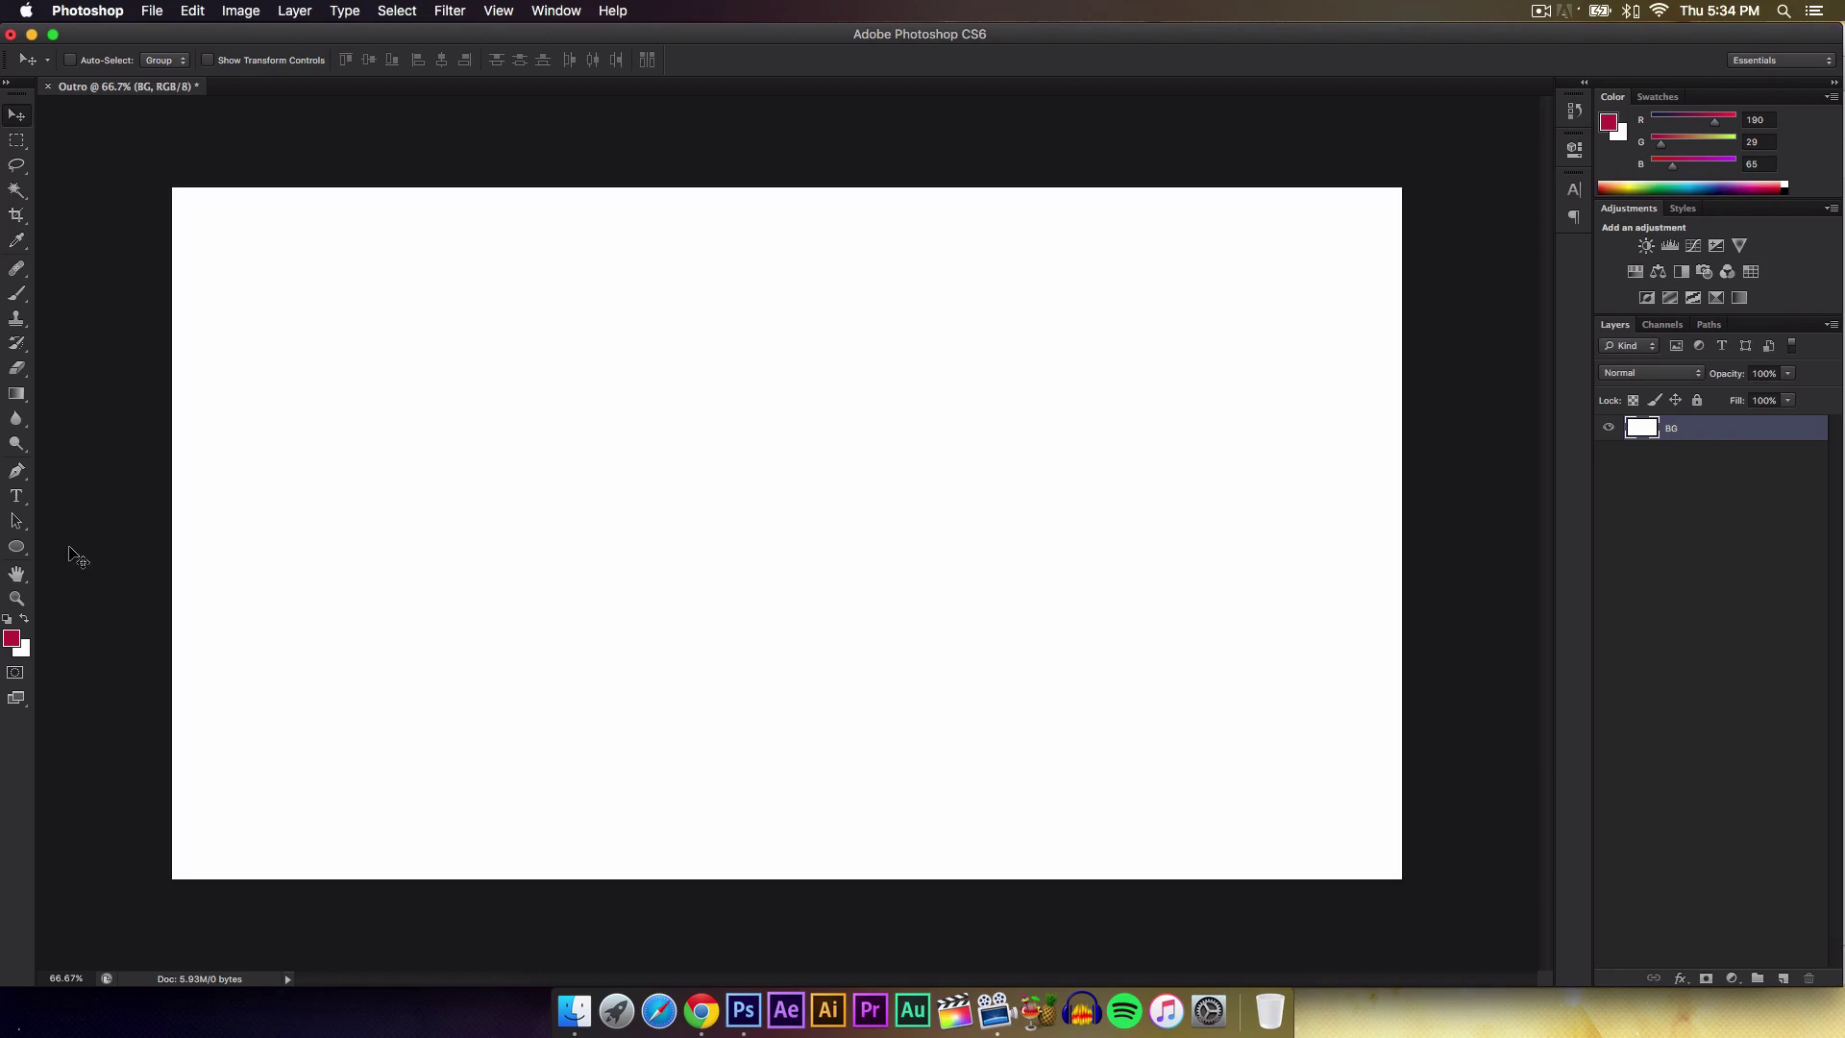
Fill the BG layer with near-black #121212 and turn on rulers.
click(7, 619)
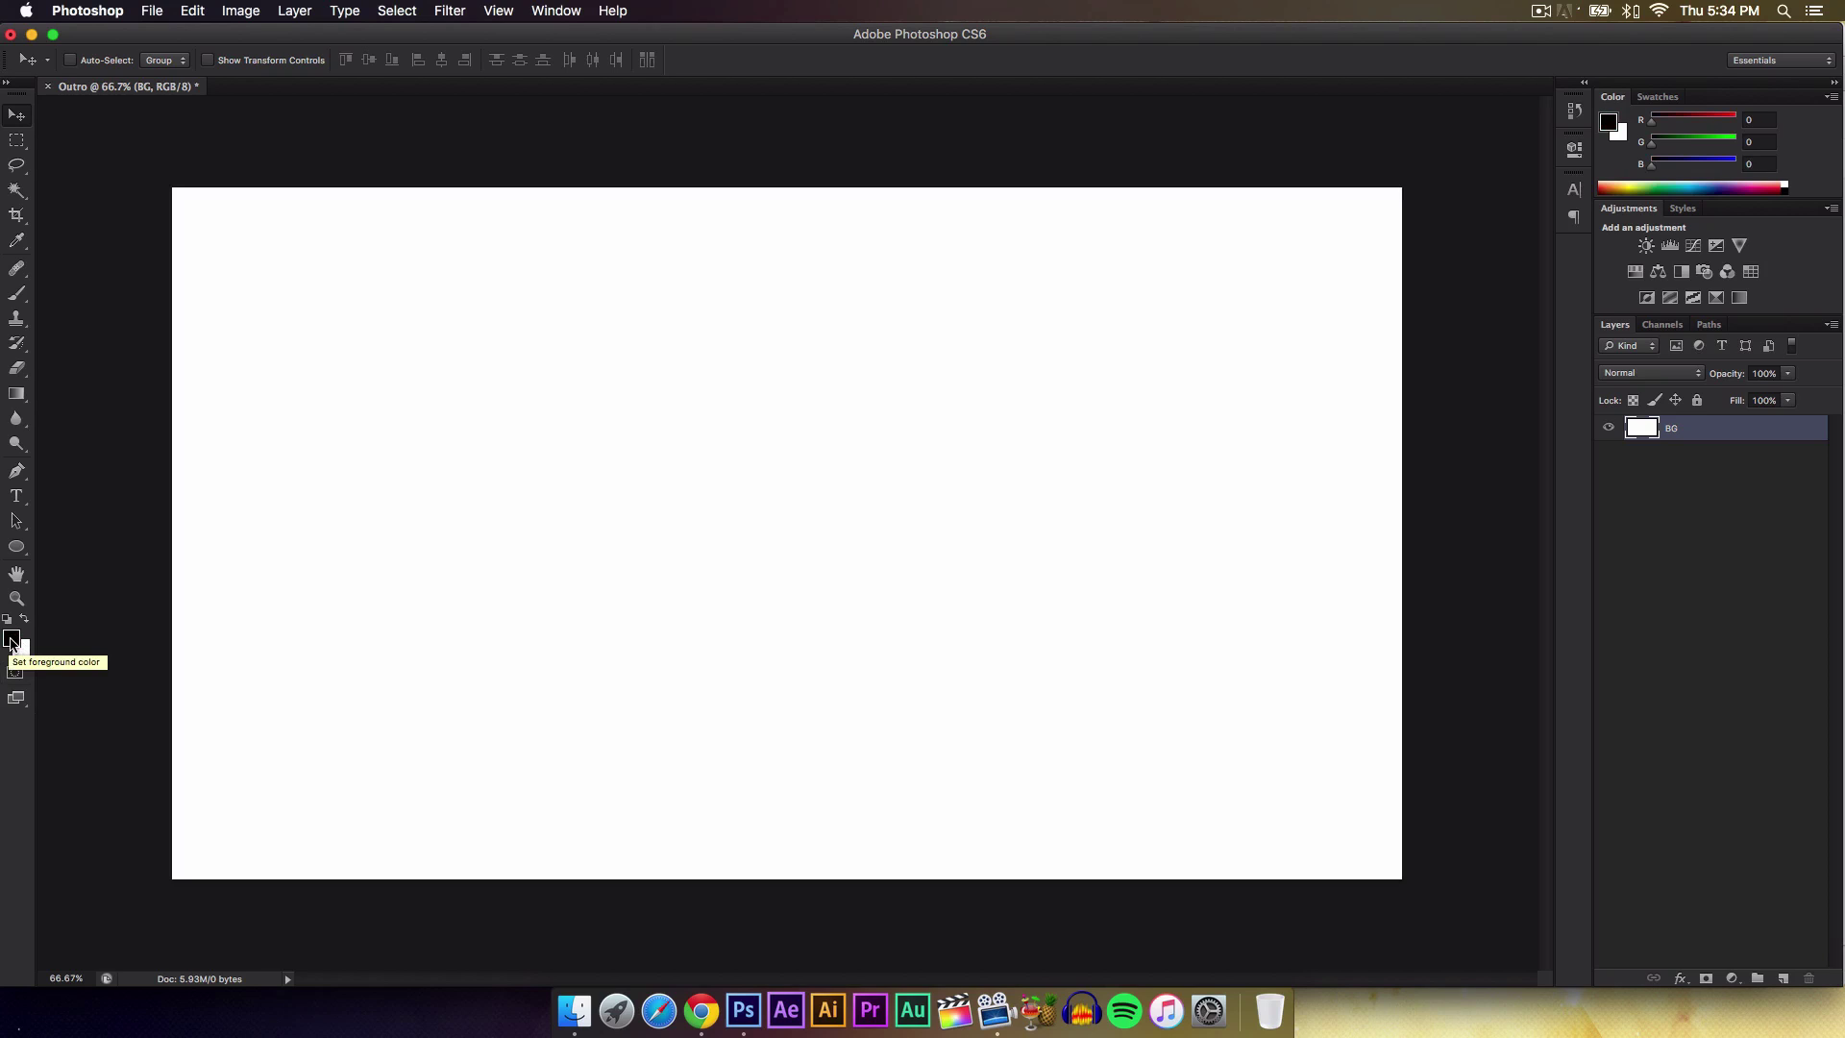
click(12, 640)
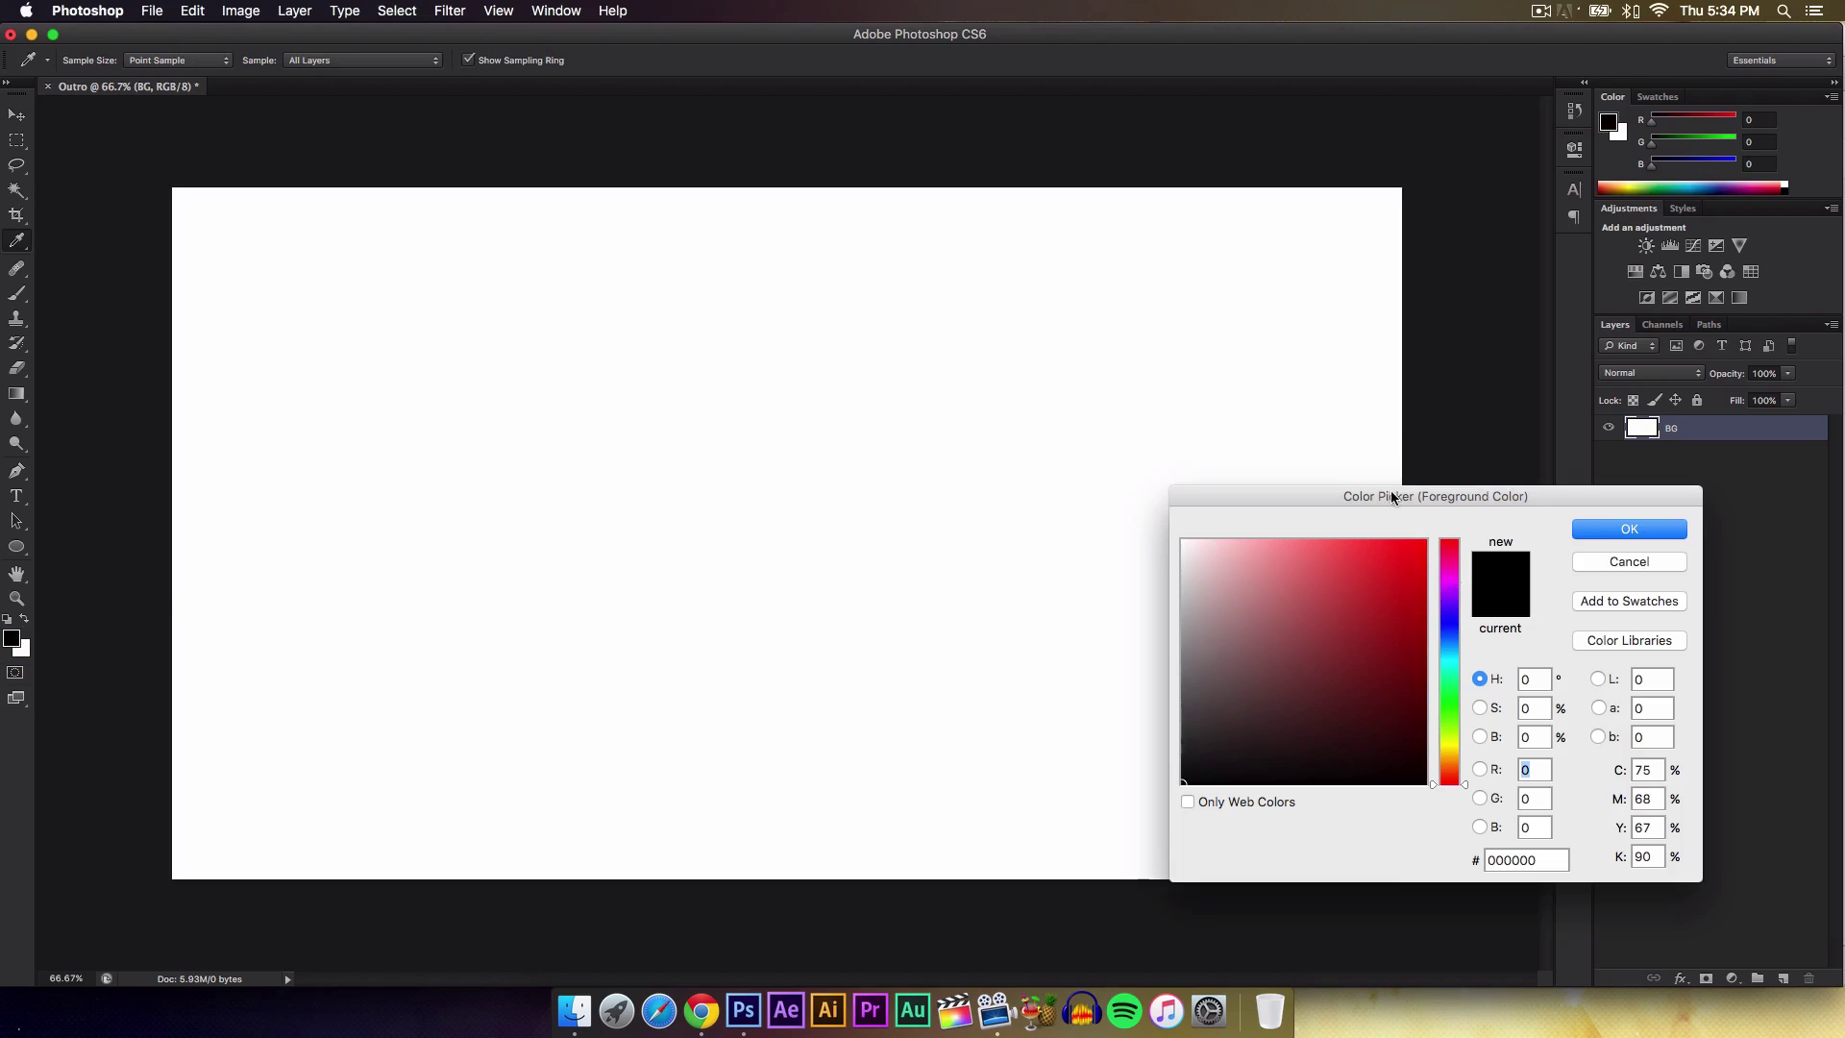
drag(1408, 494, 1254, 397)
click(1030, 639)
drag(1030, 639, 1009, 672)
click(1451, 433)
key(v)
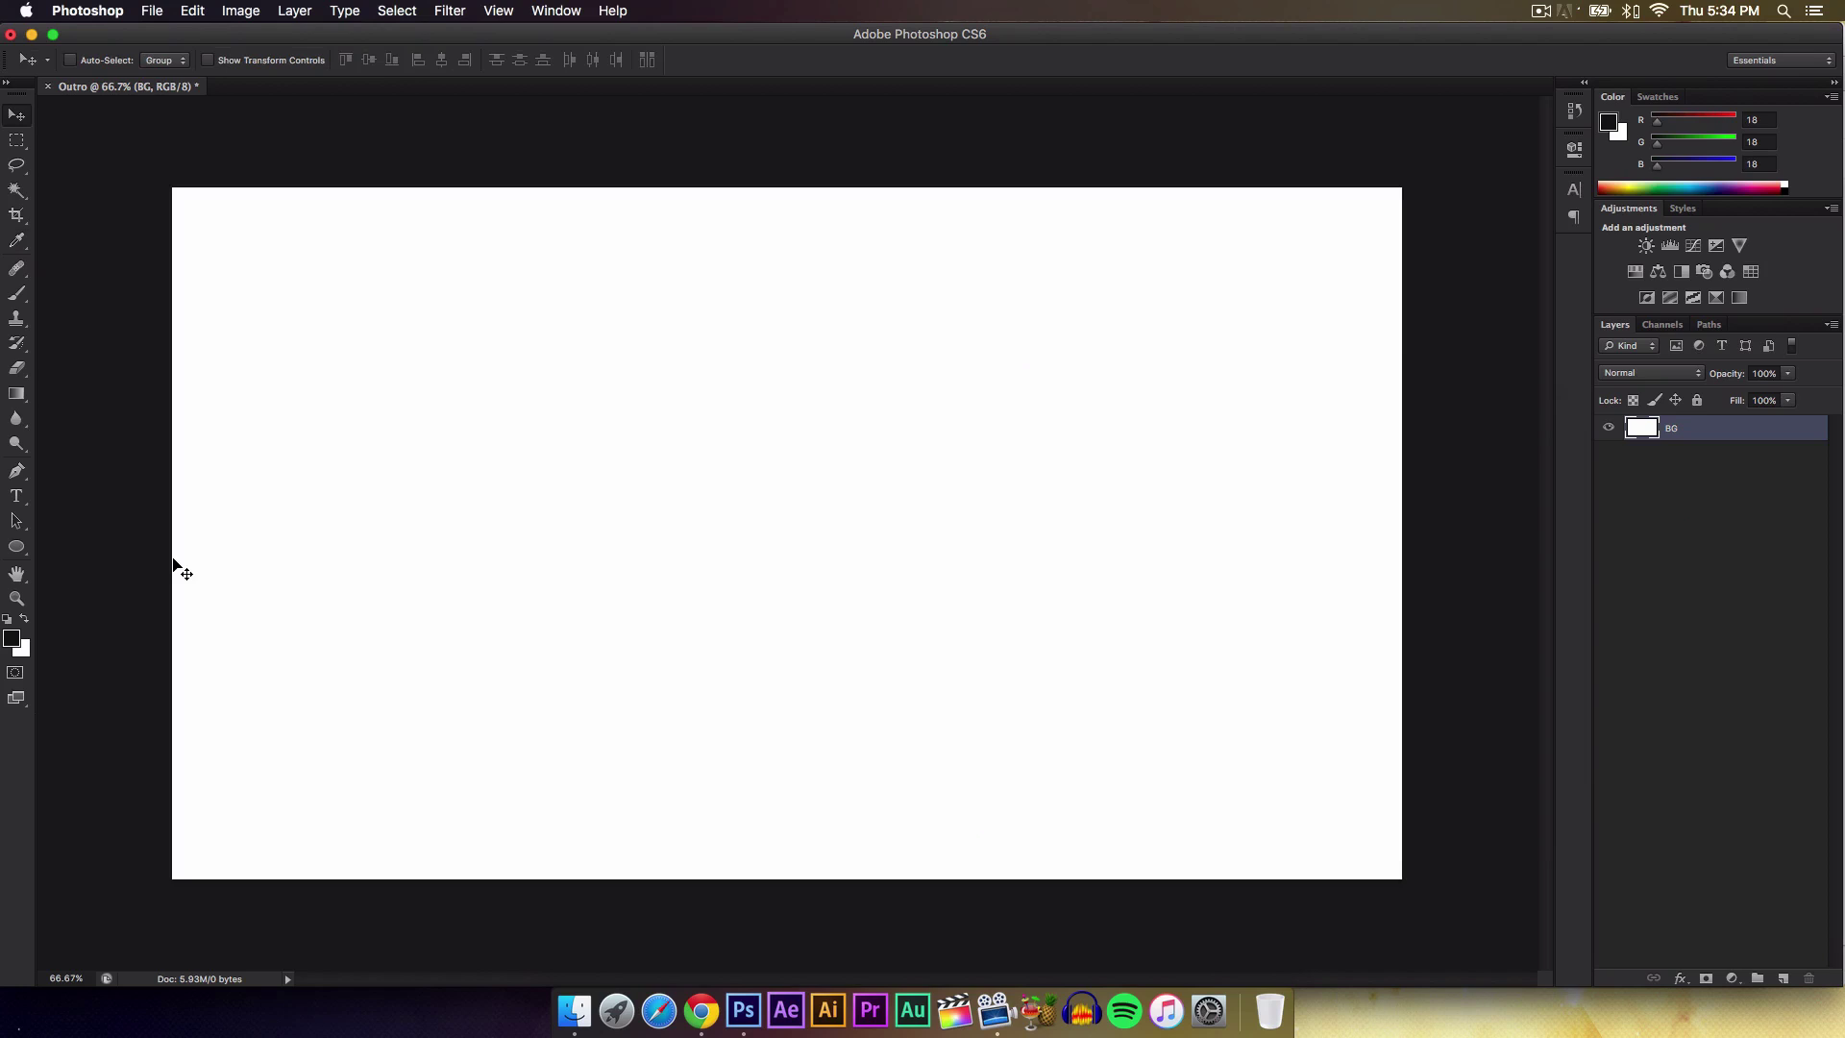
key(alt+BackSpace)
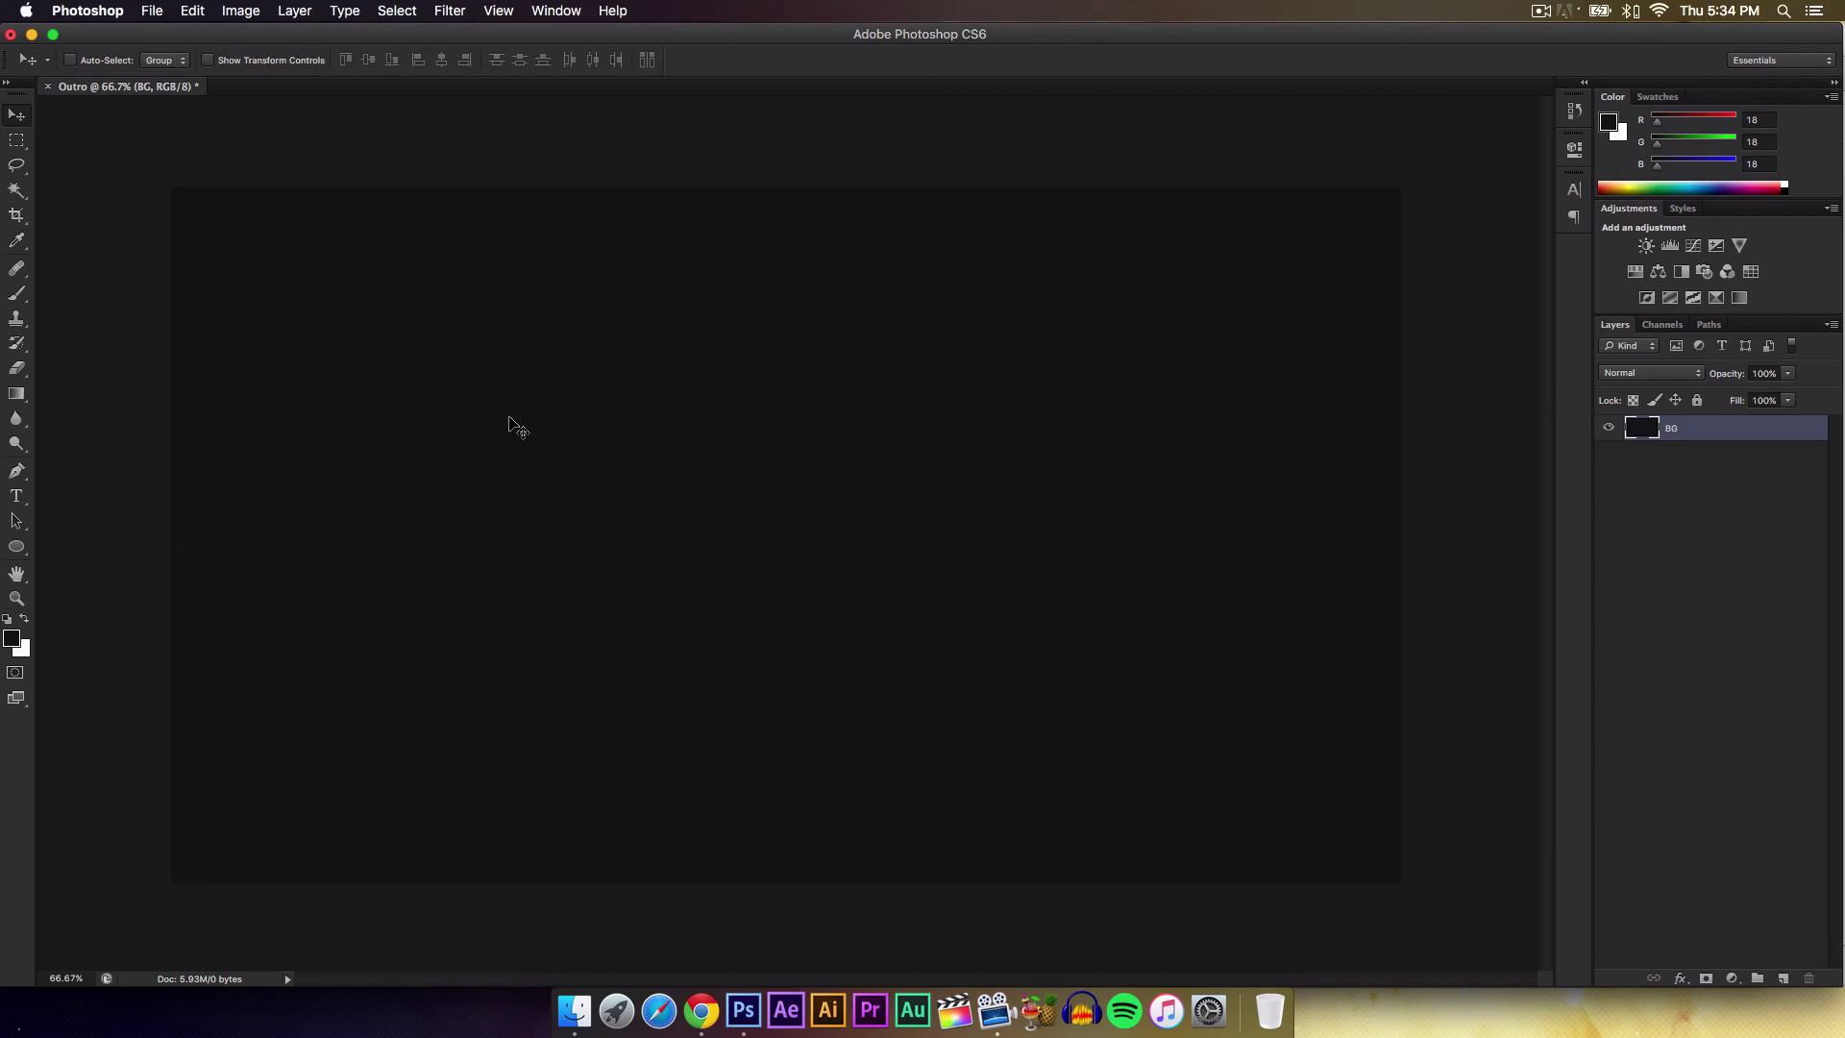
key(super+r)
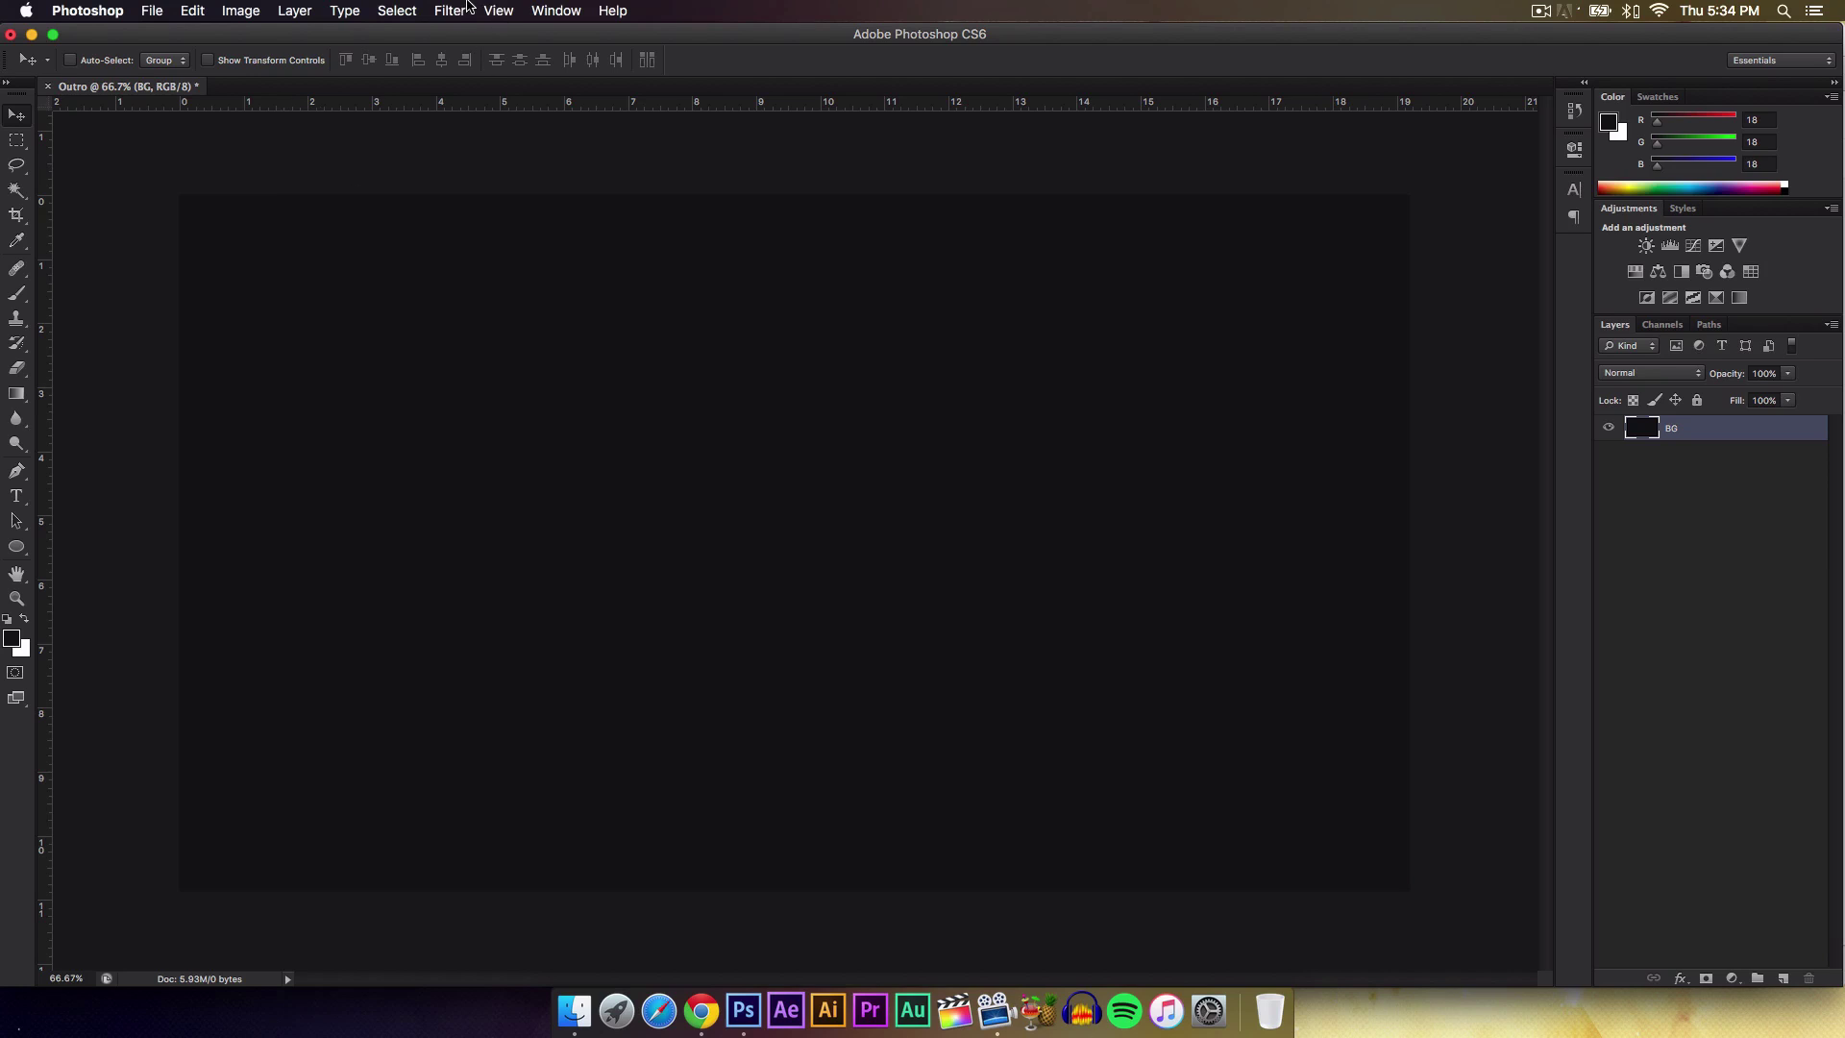
Add a vertical guide at 50% and a horizontal guide across the canvas middle.
click(492, 10)
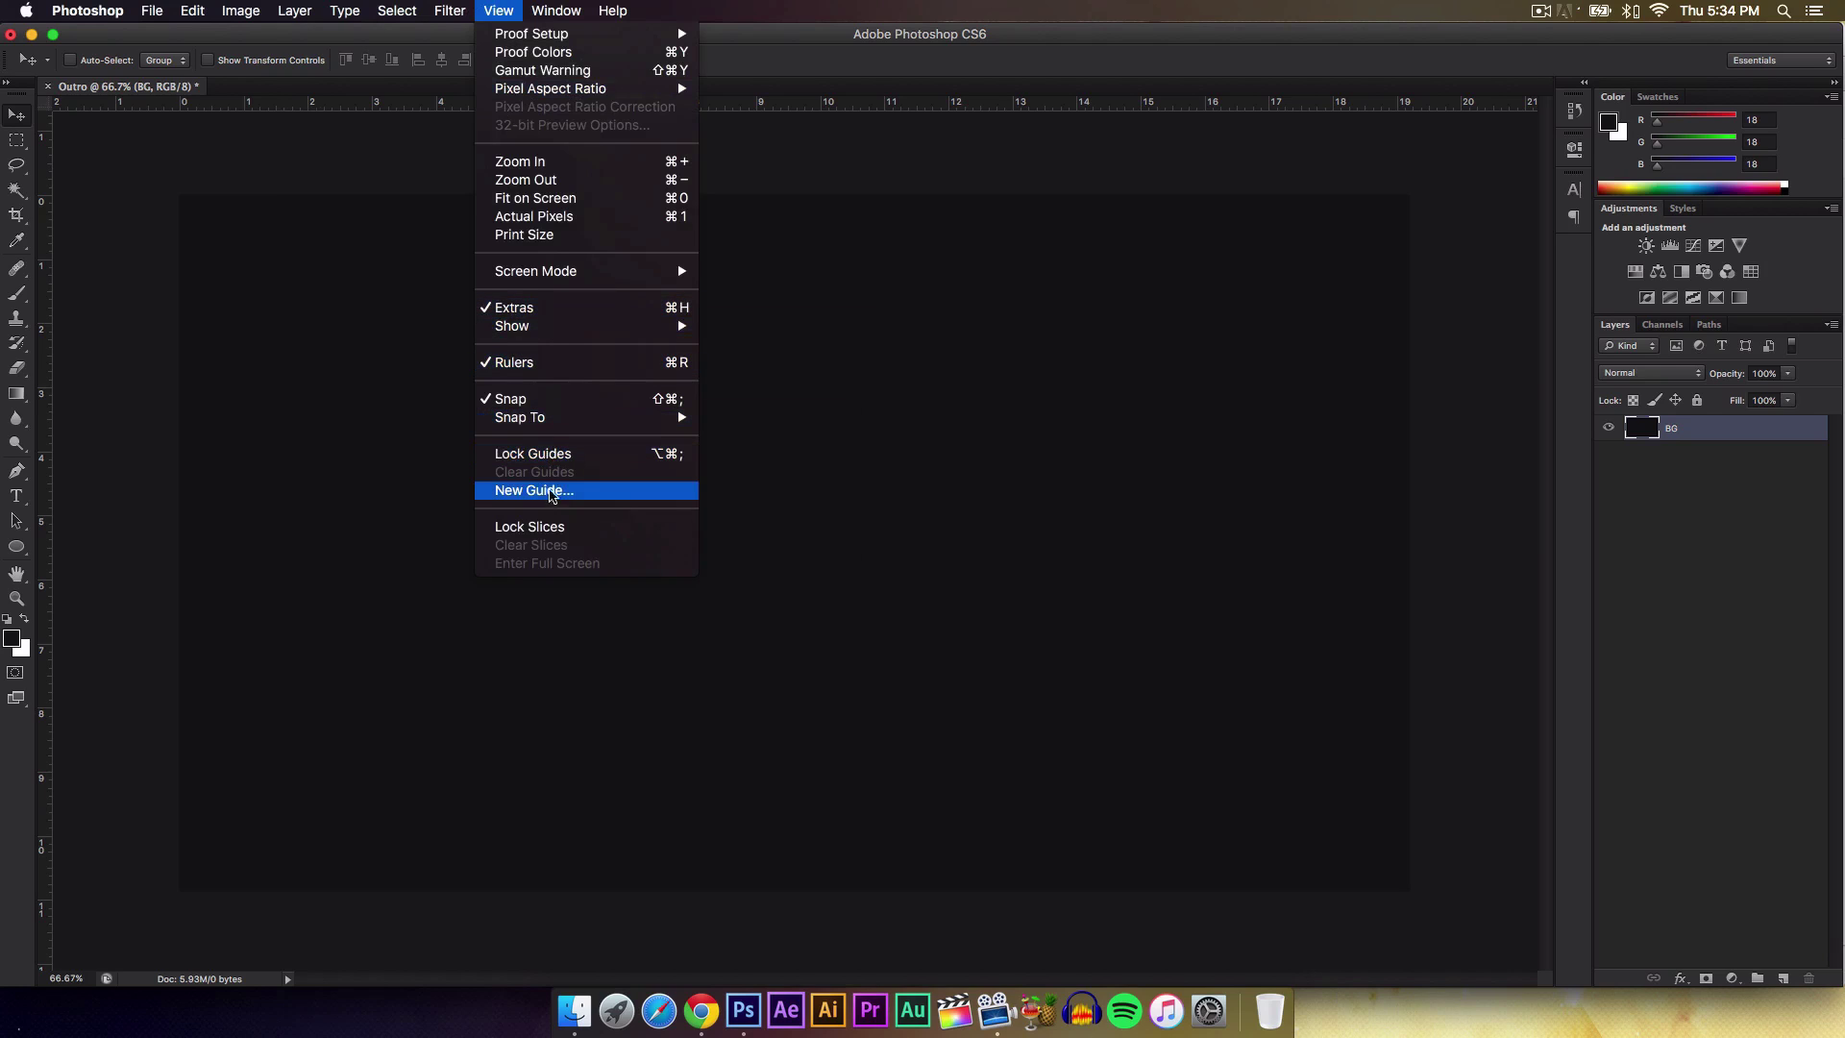
click(521, 490)
text(50%)
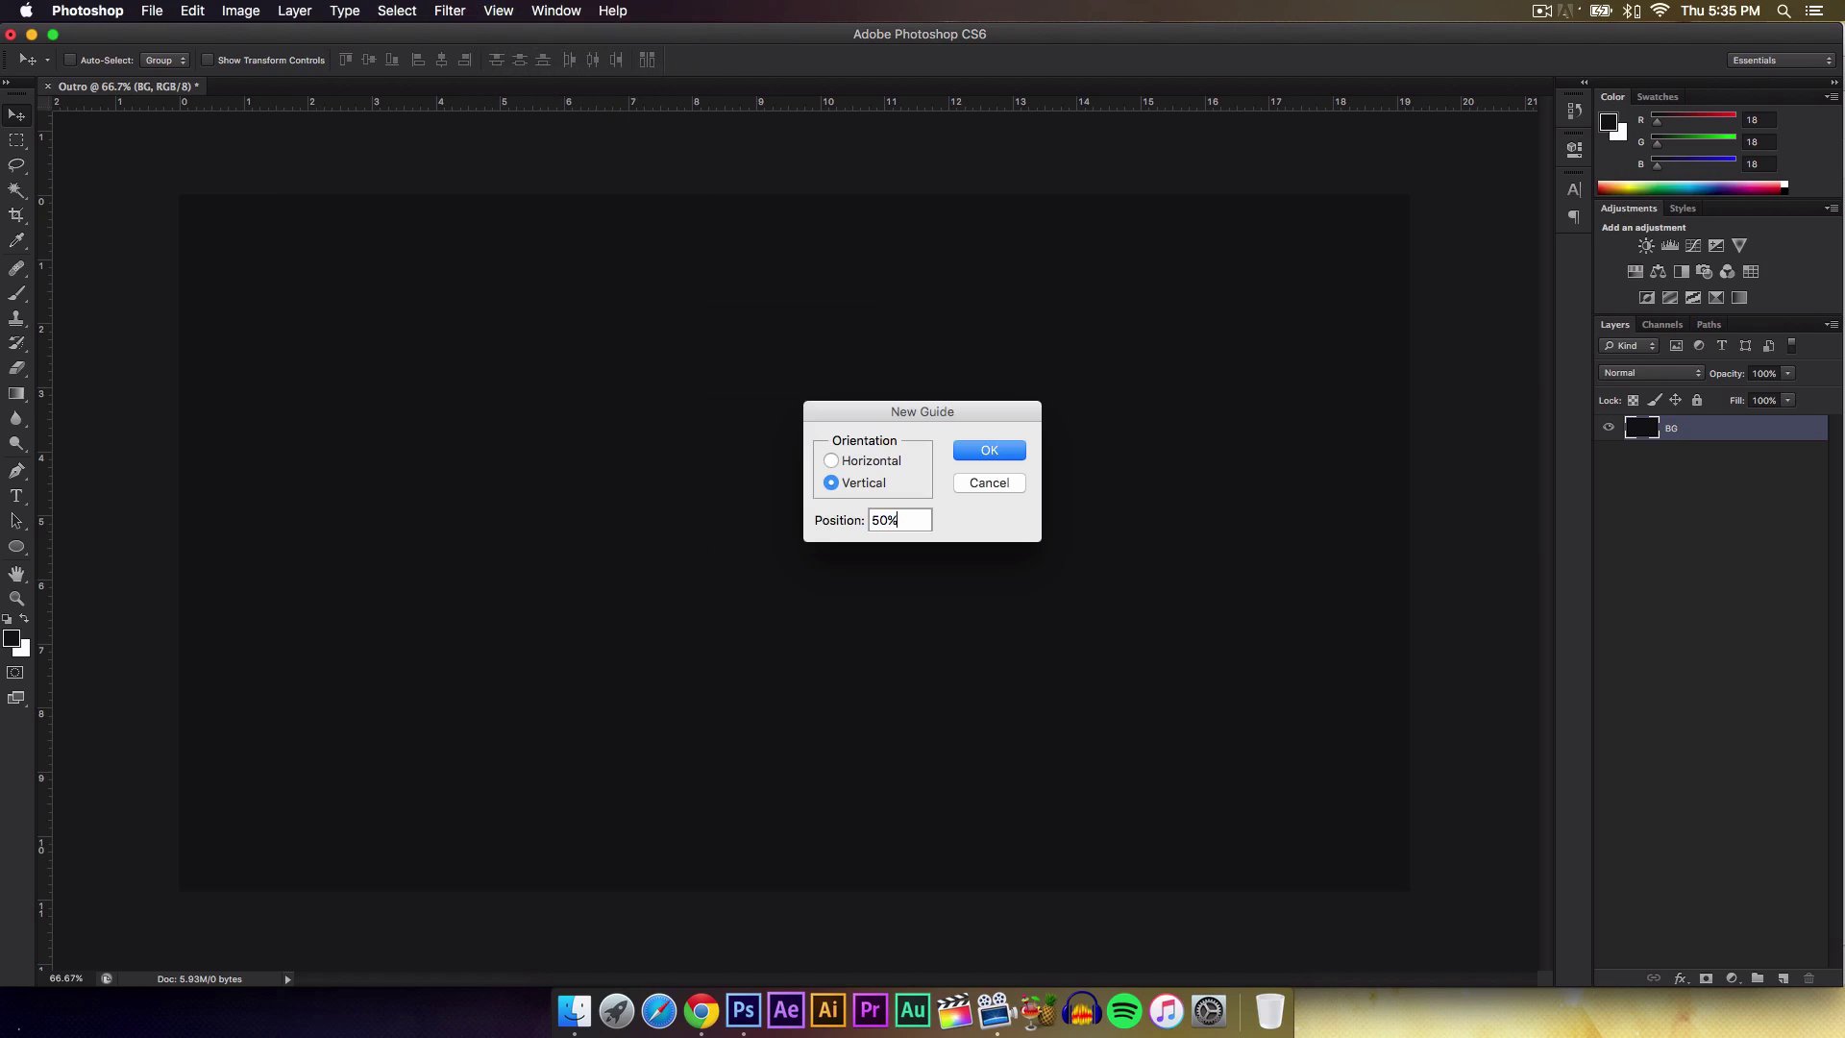
key(Return)
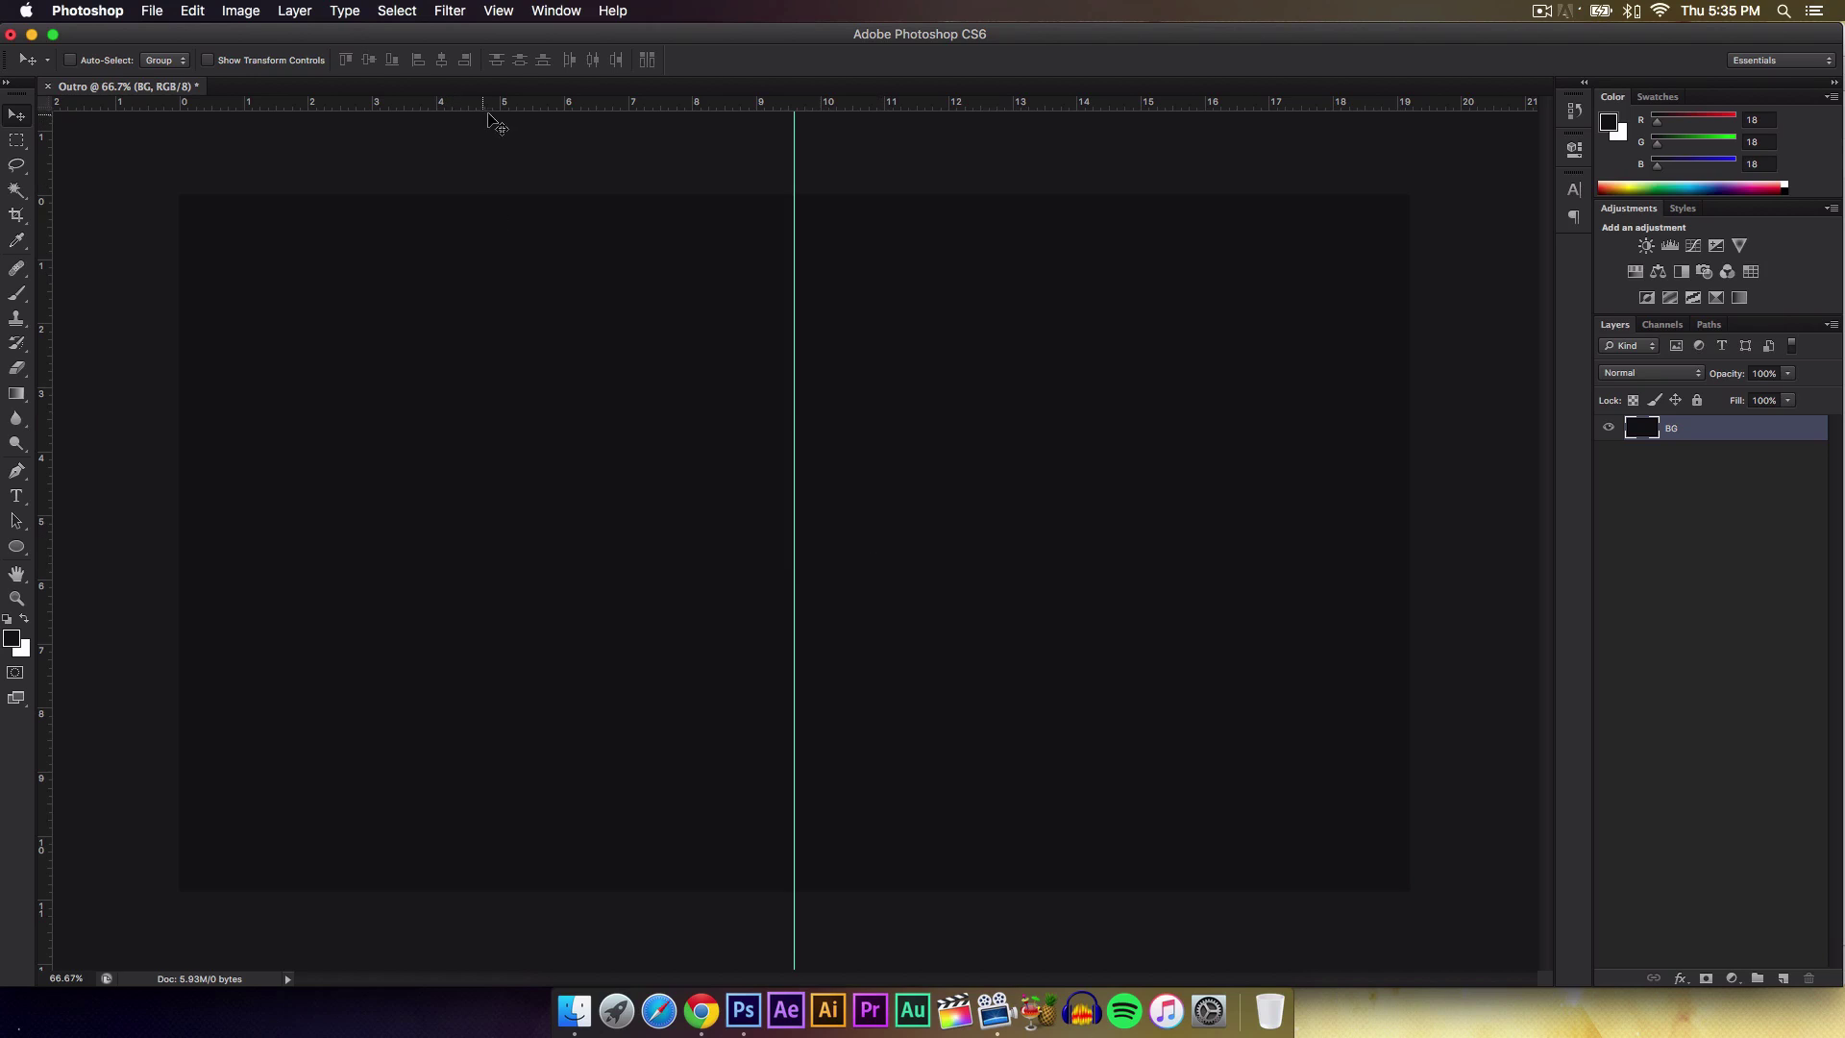
drag(562, 104, 618, 540)
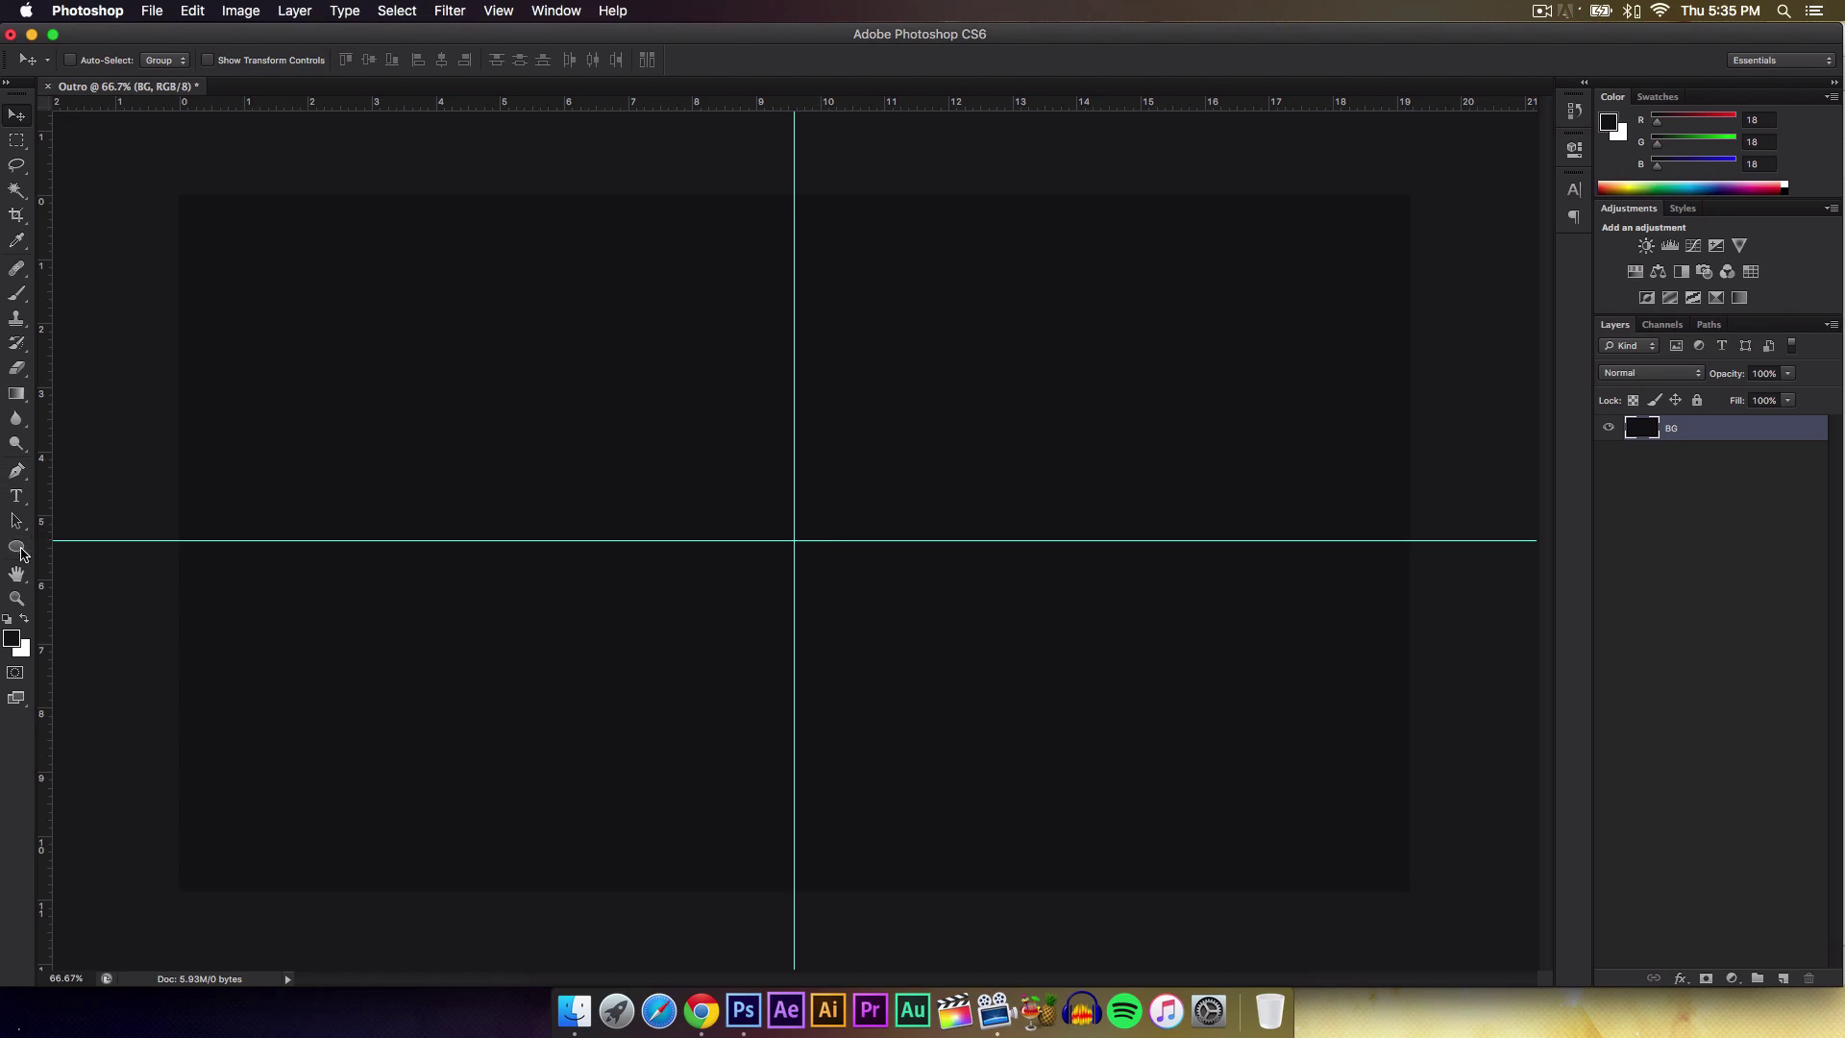
click(19, 548)
Draw a white-filled, stroke-free rectangle from the top-left quadrant to the centre guides.
drag(19, 555, 82, 544)
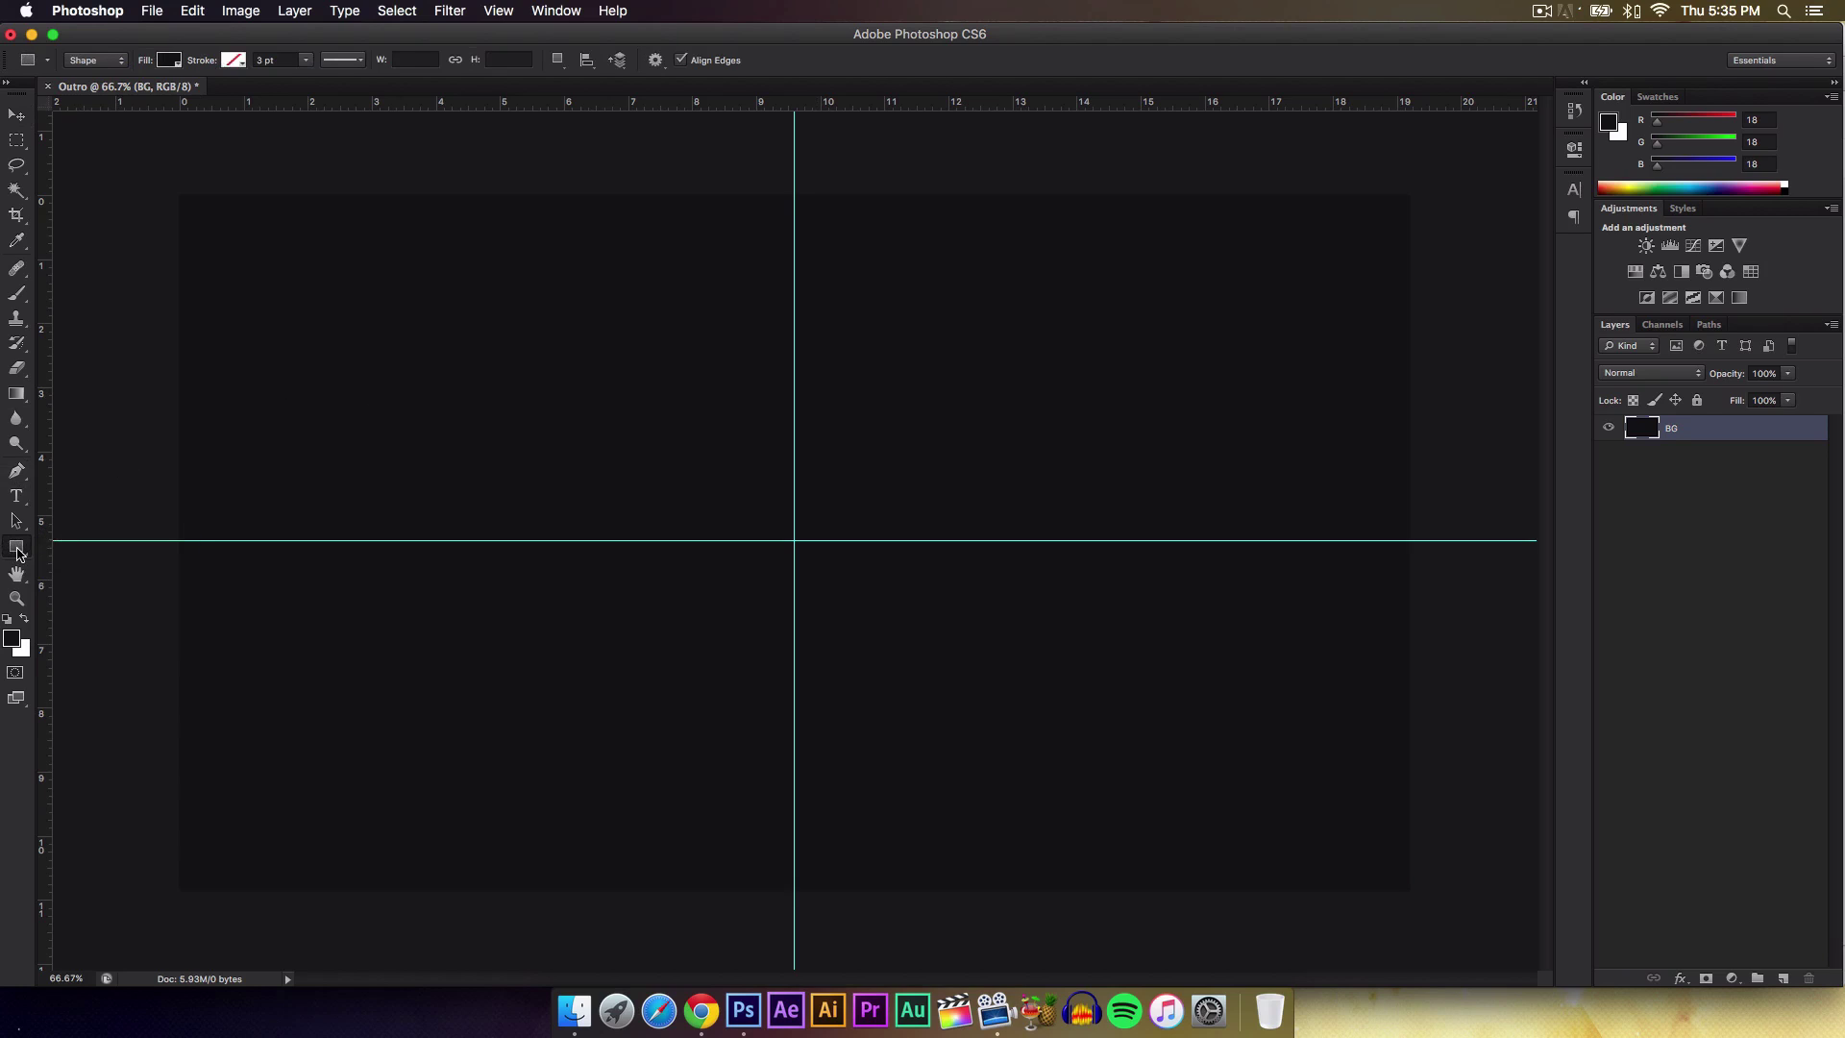
click(20, 554)
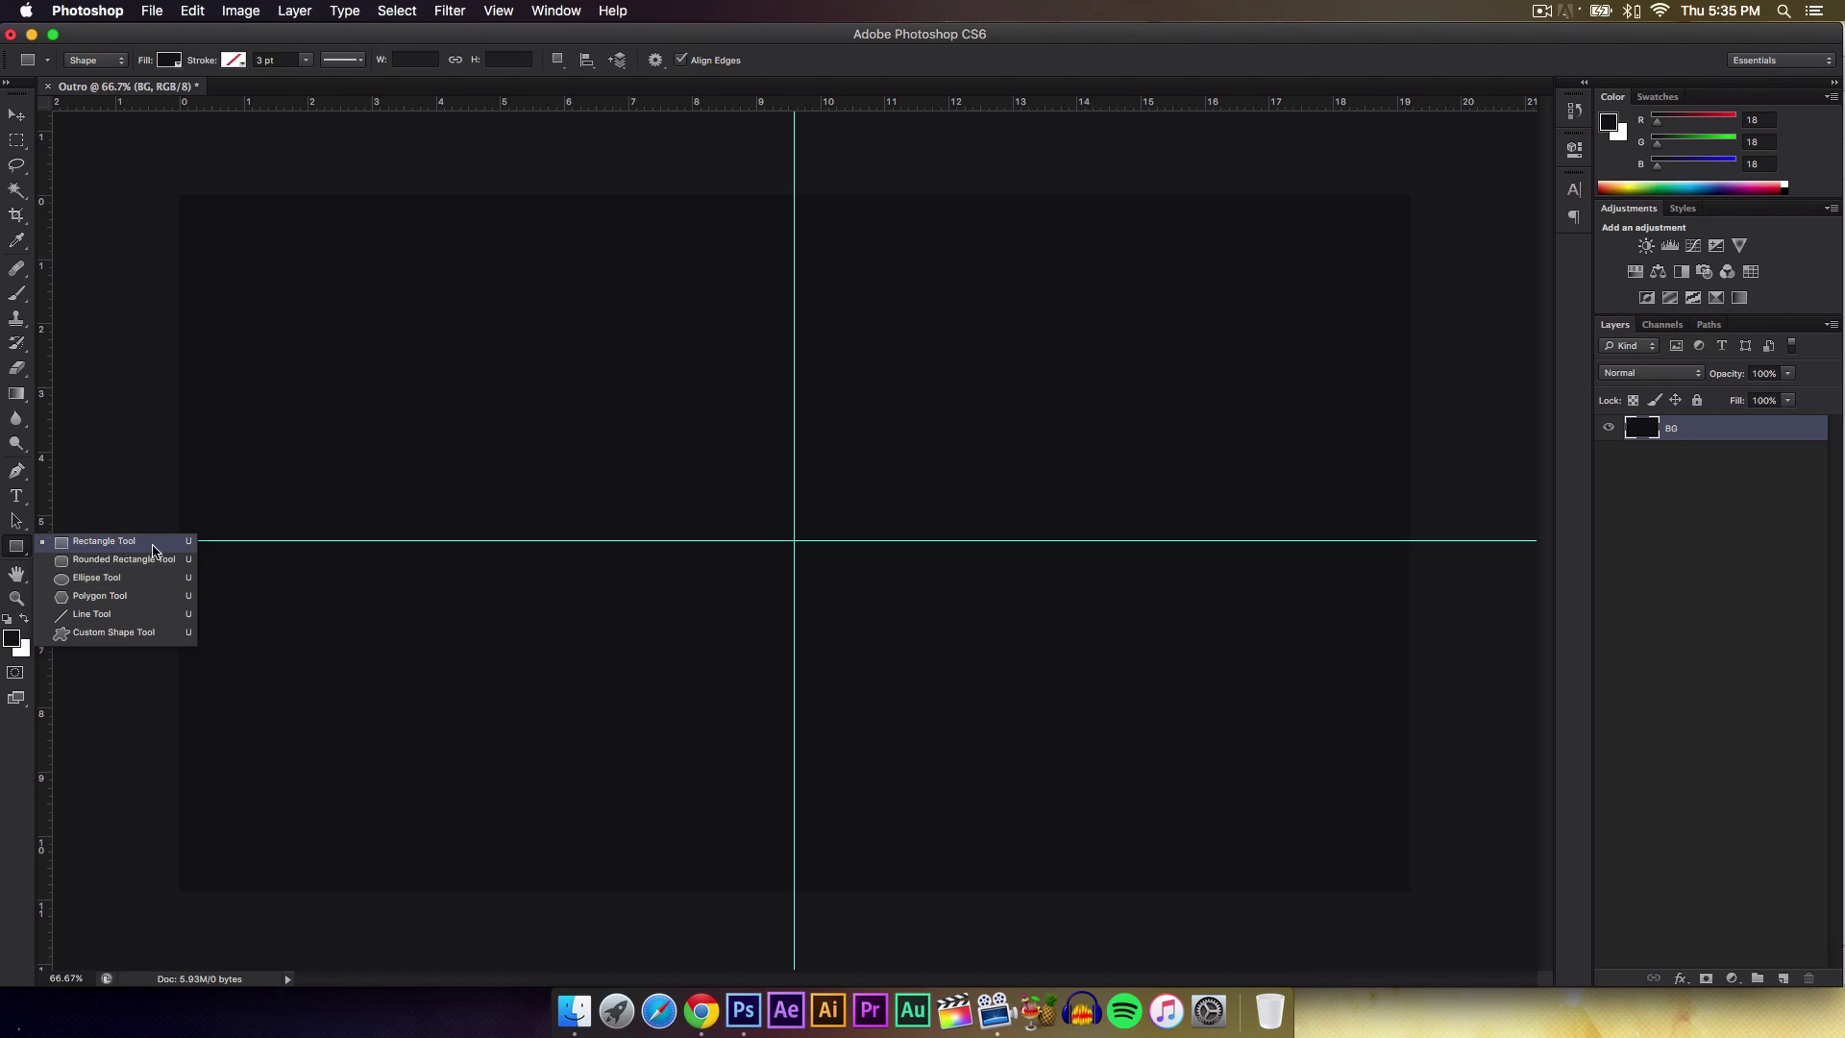
click(151, 544)
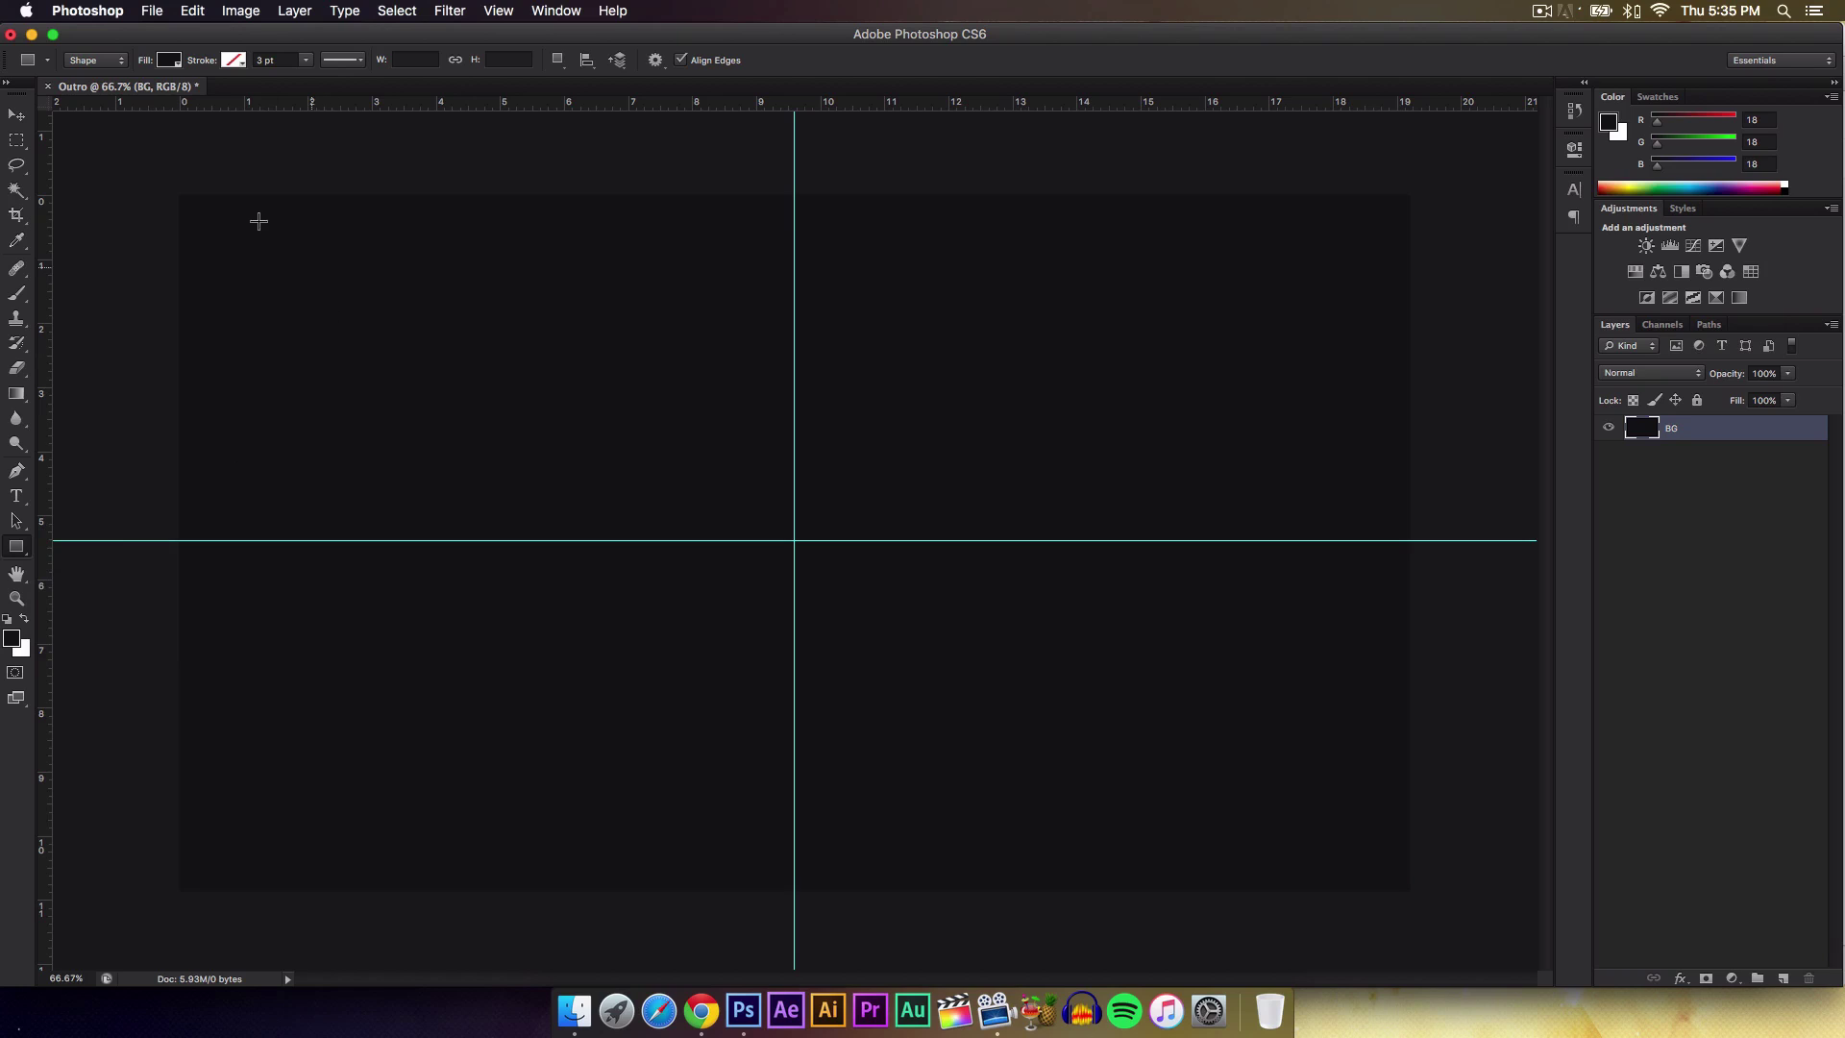
click(170, 61)
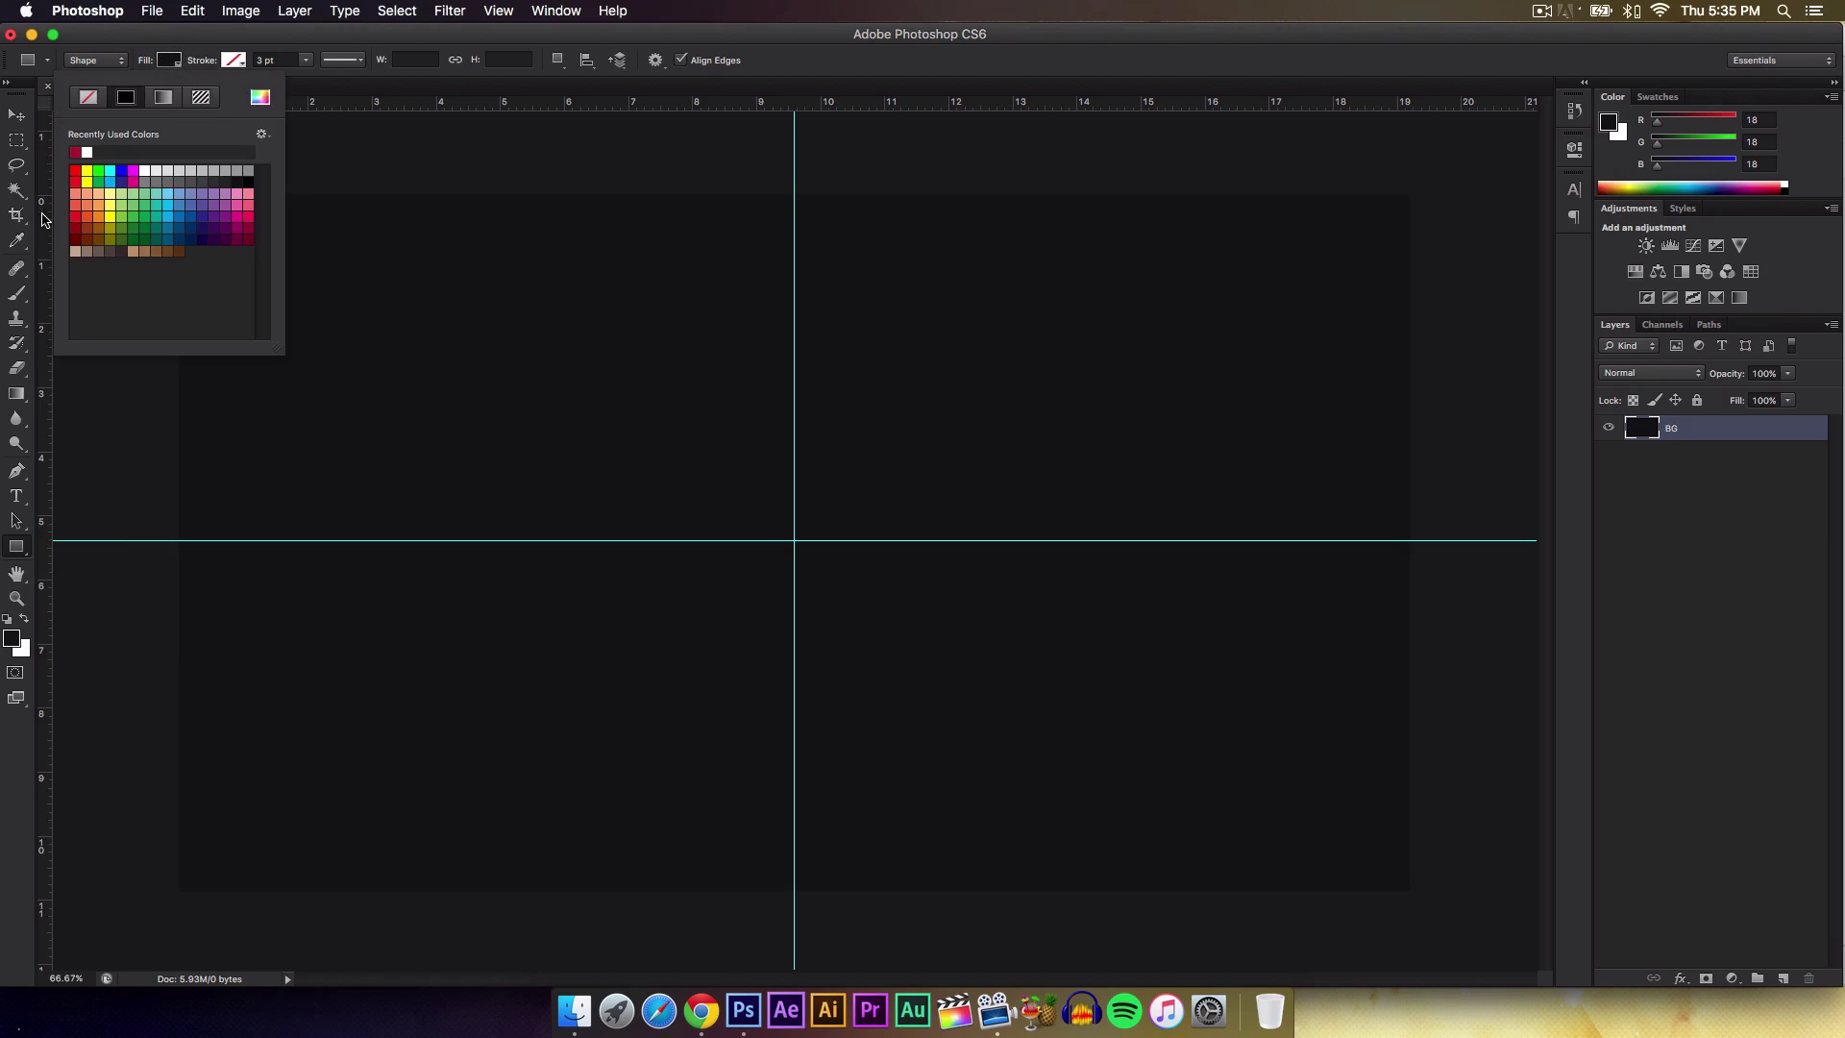
click(88, 150)
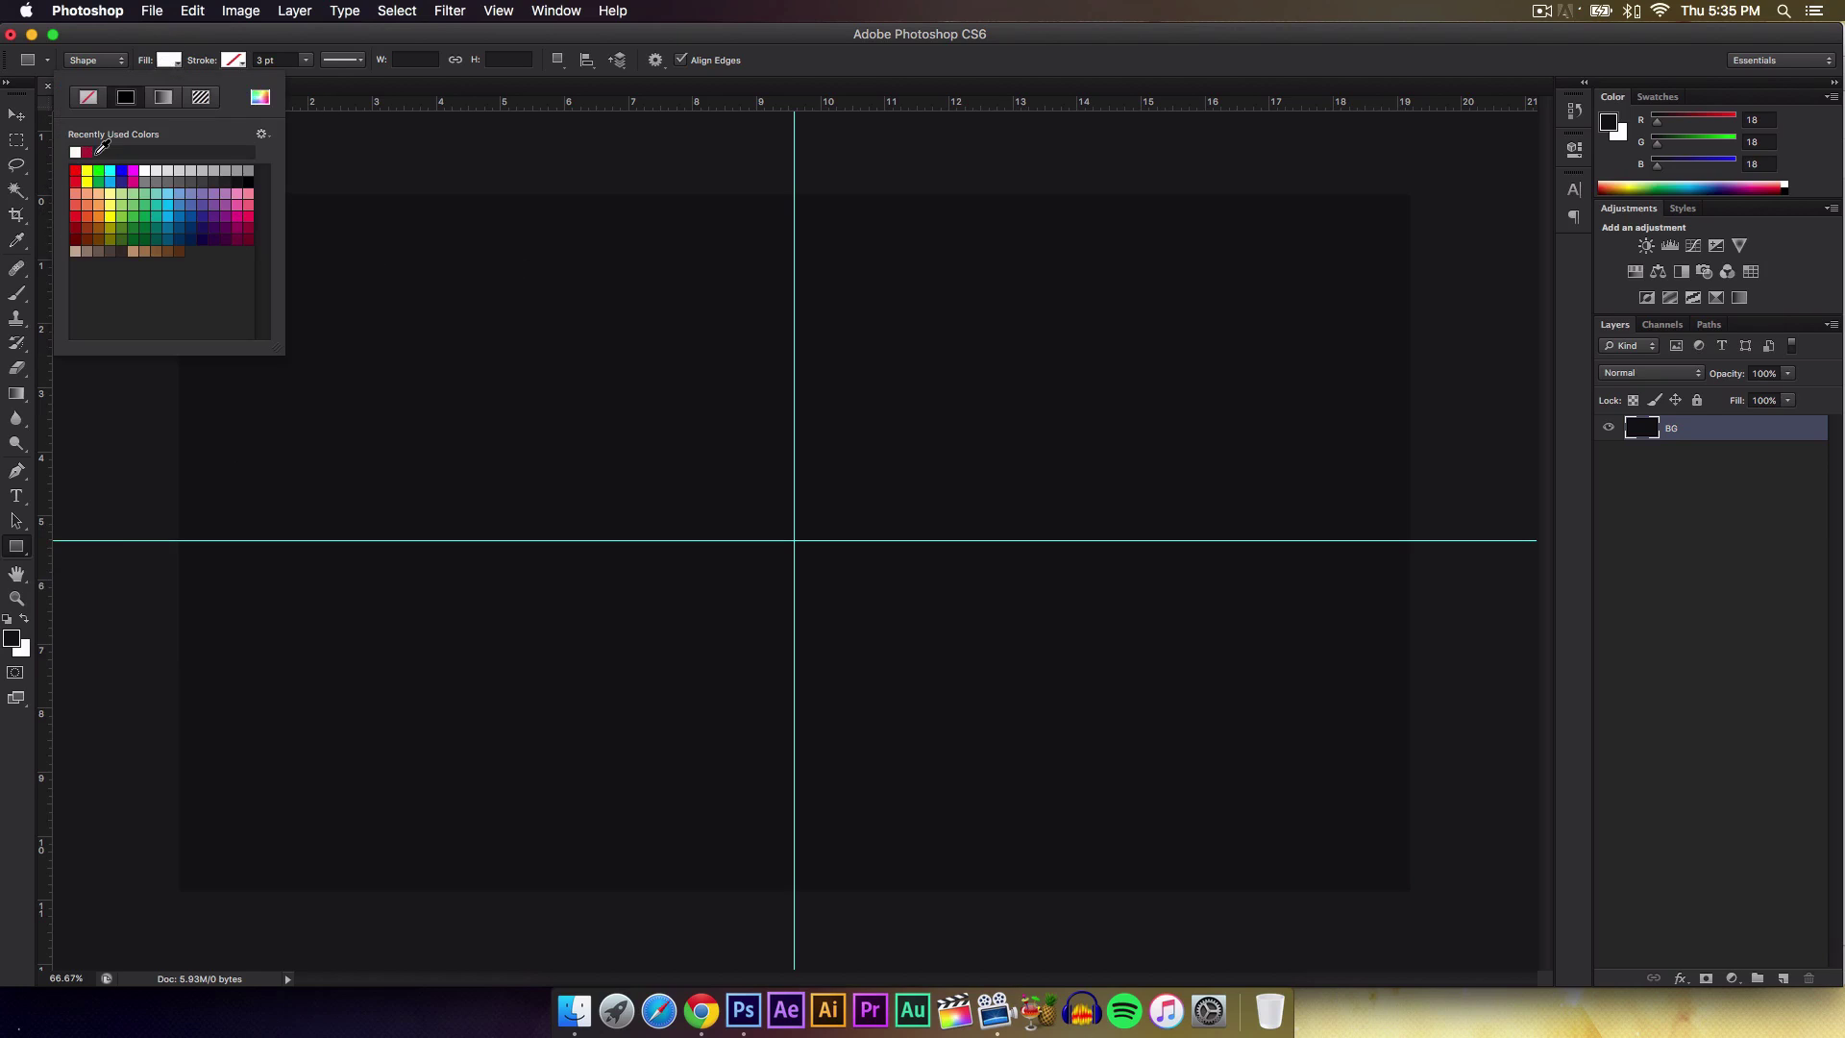
click(240, 61)
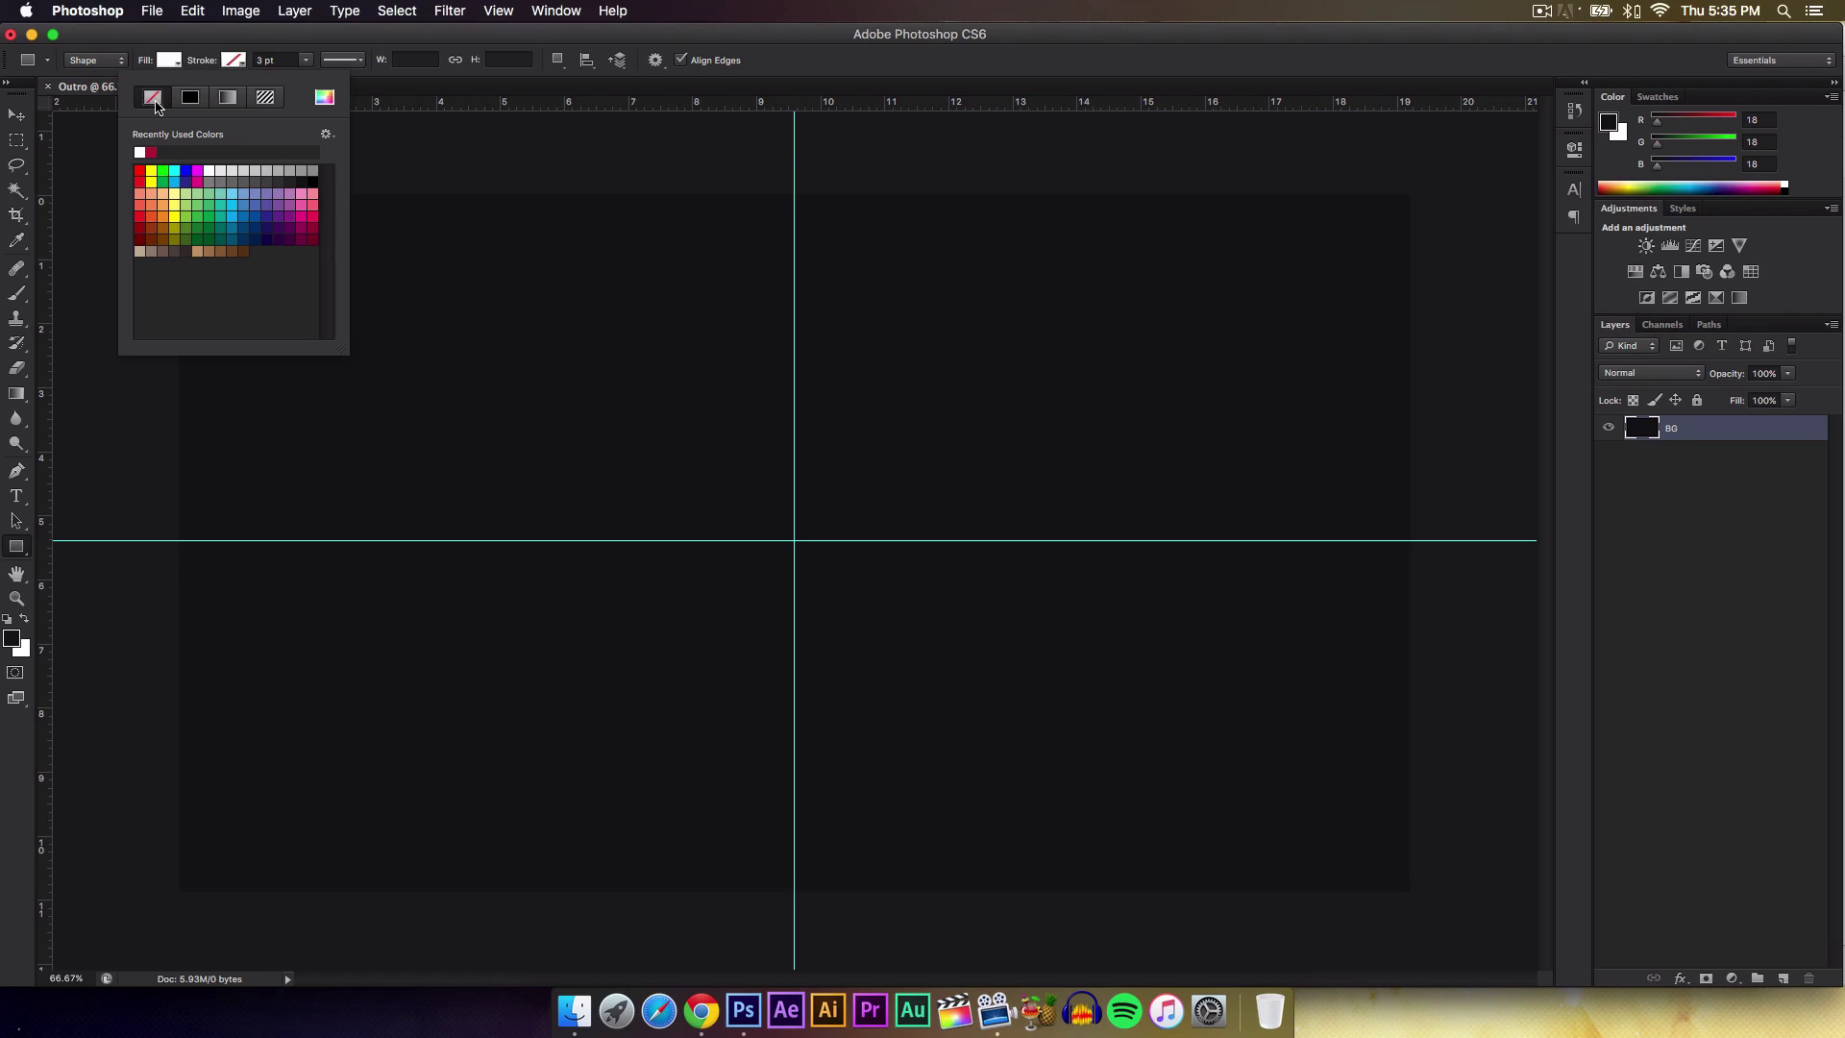
click(239, 65)
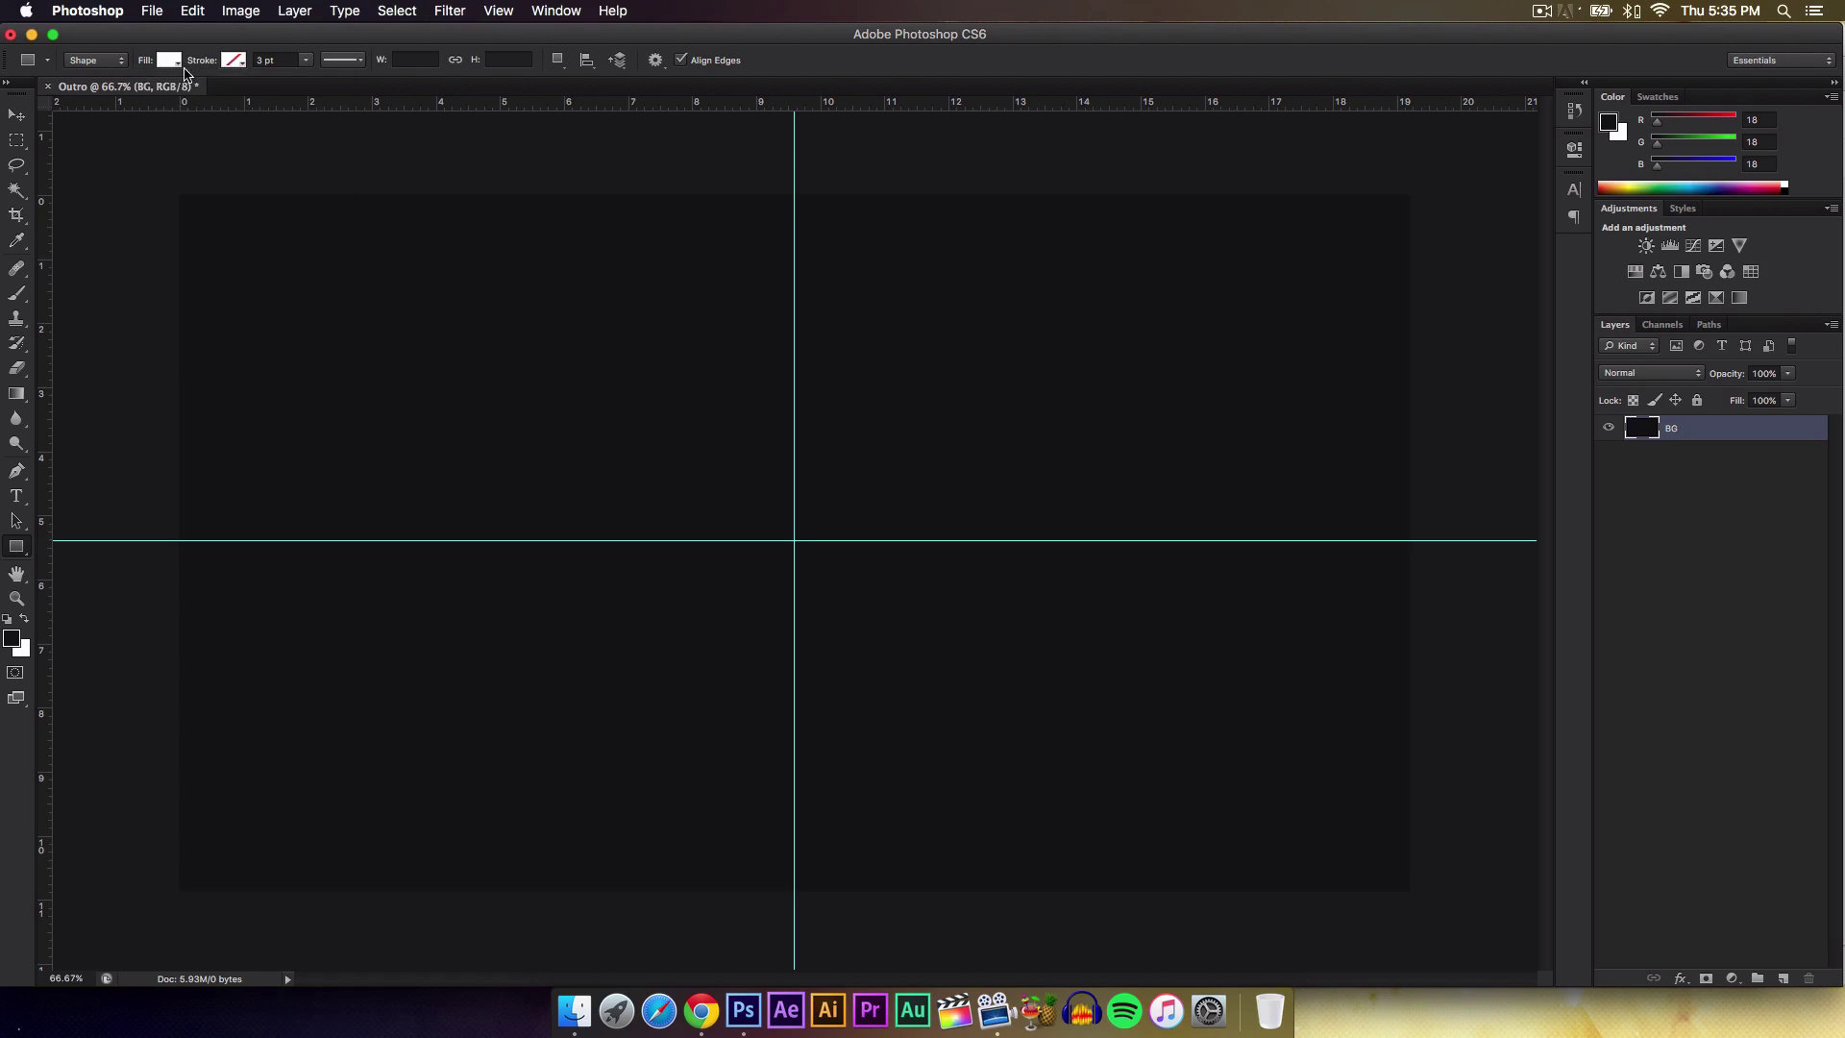
click(237, 62)
click(279, 386)
drag(339, 320, 791, 586)
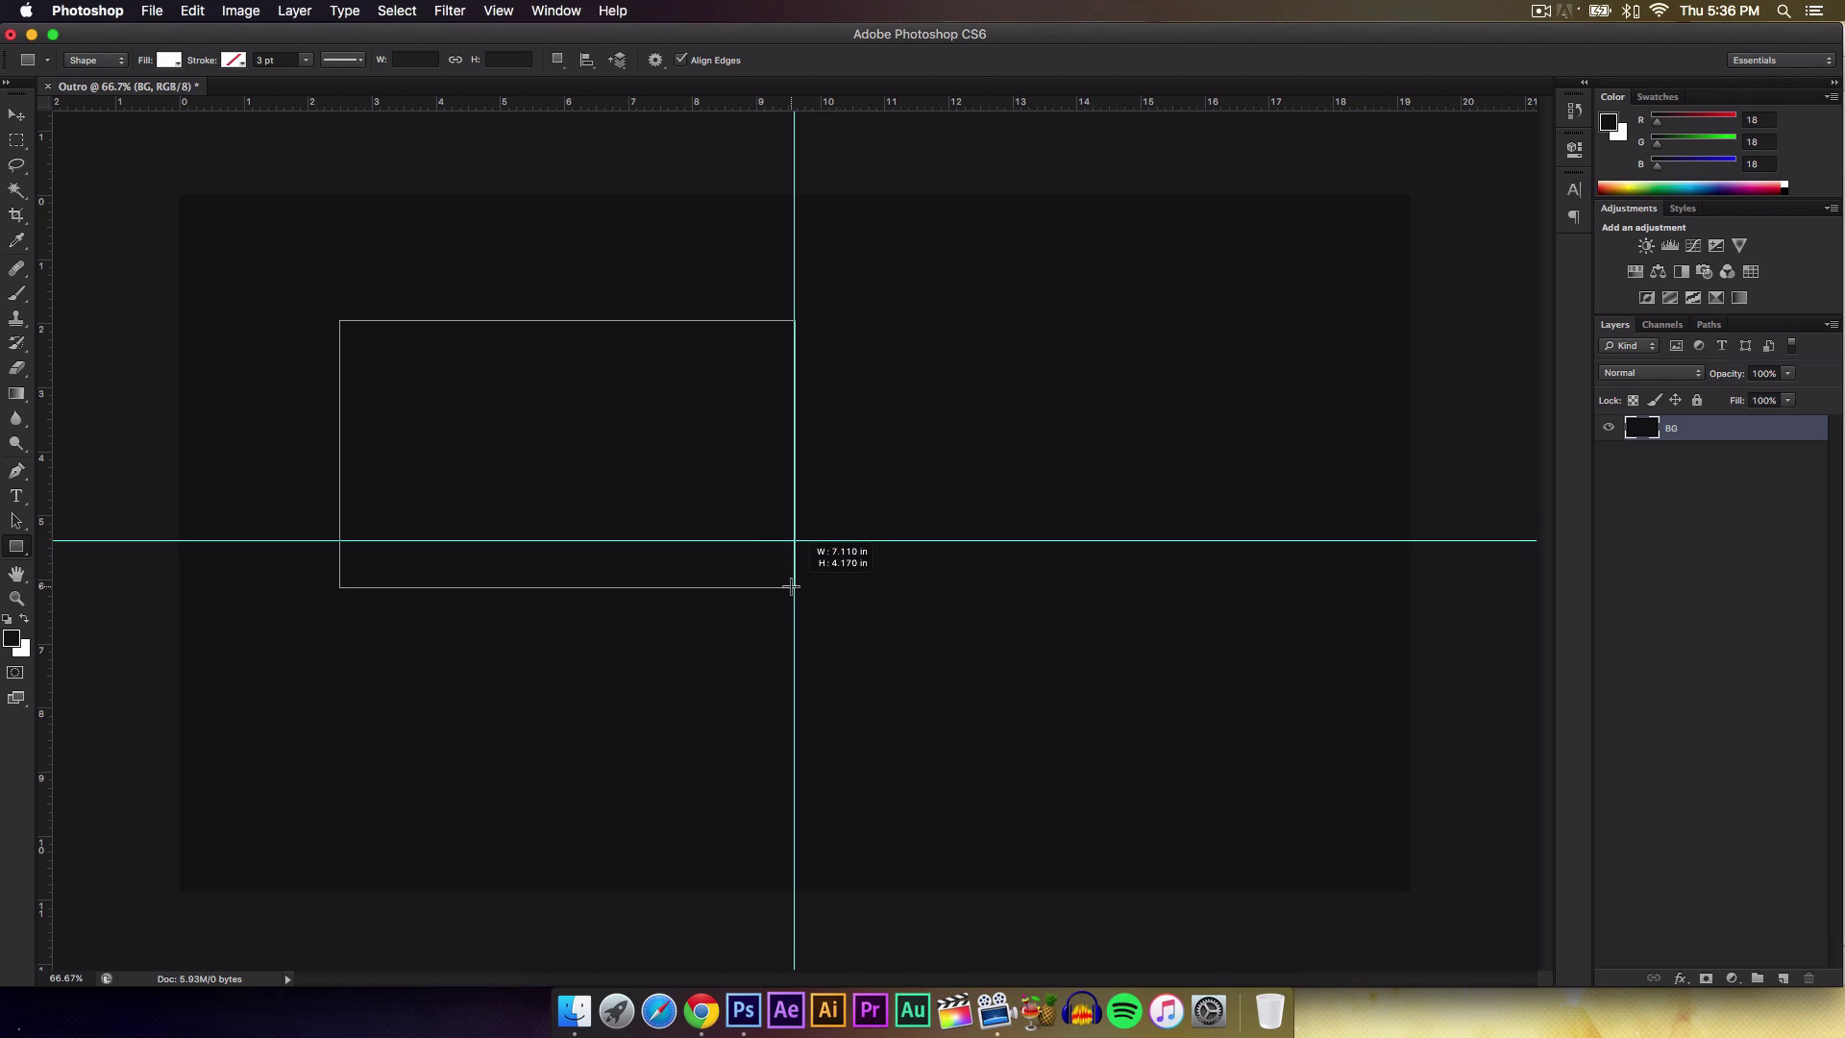
drag(790, 586, 766, 536)
Undo the rectangle, duplicate the BG layer and fill the copy with white.
key(super+z)
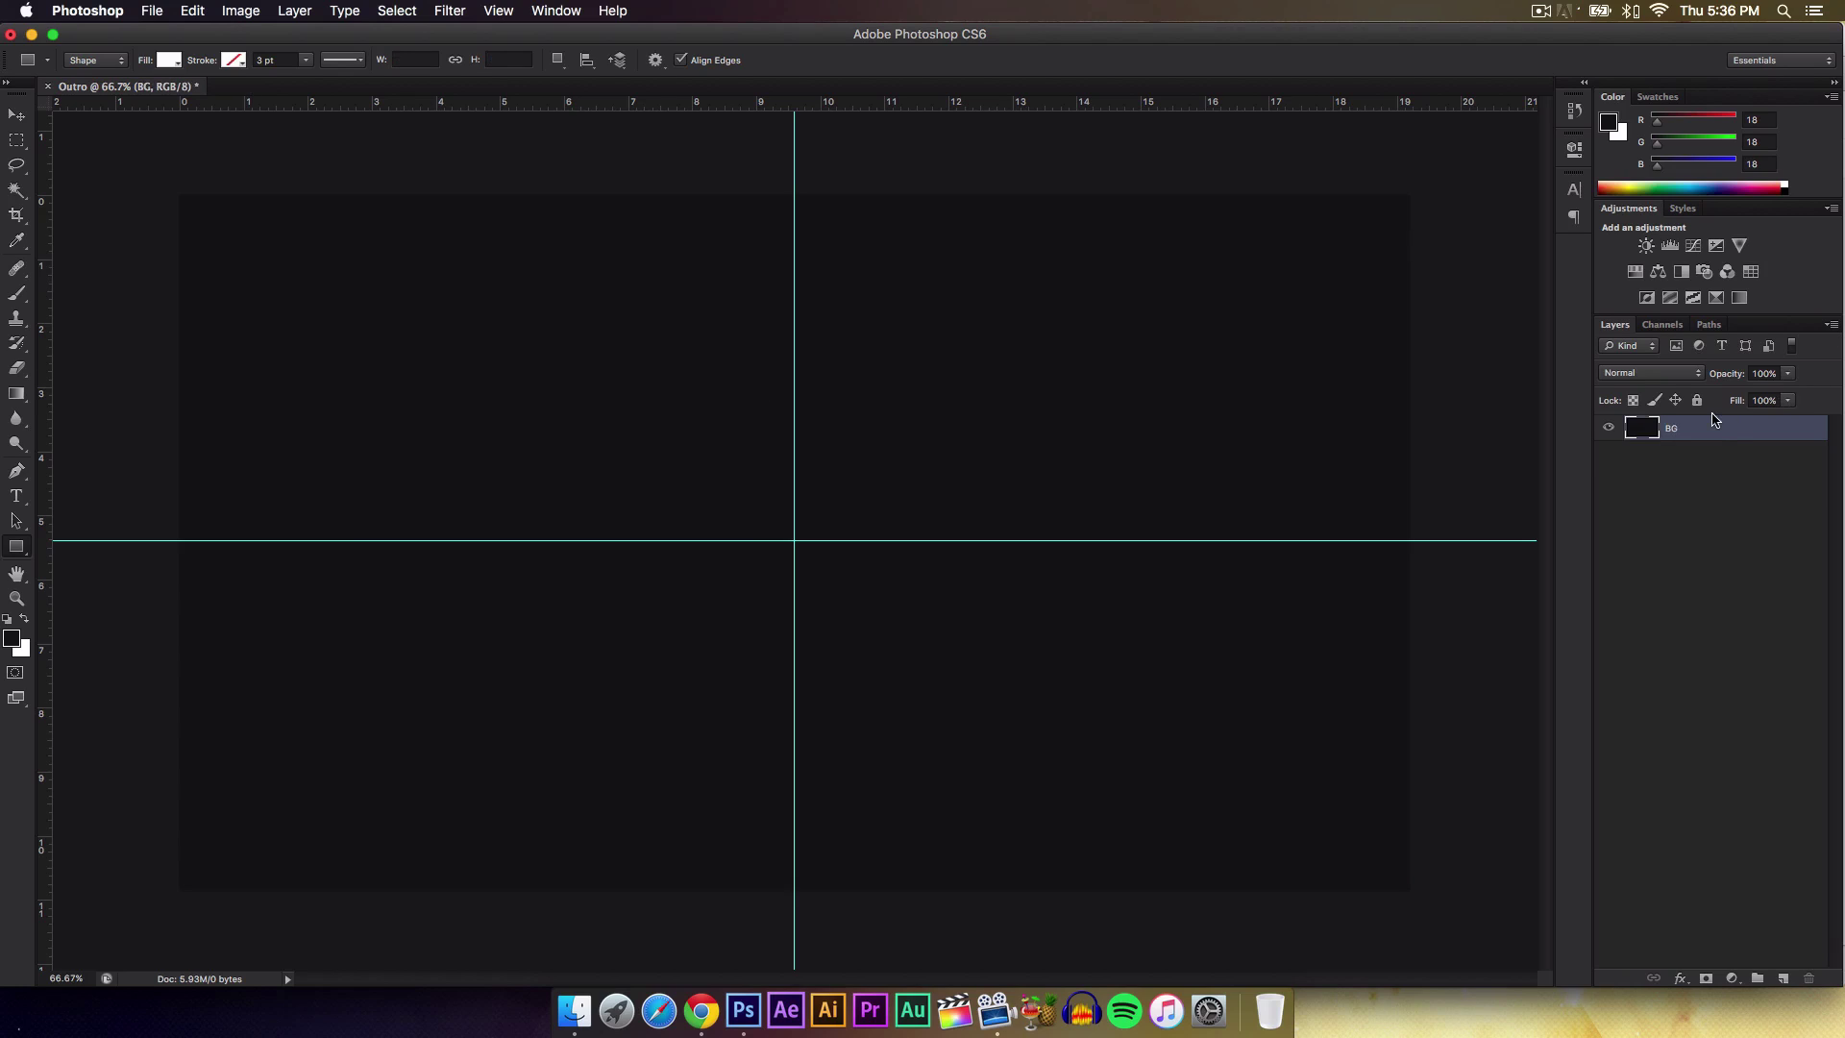
key(super+j)
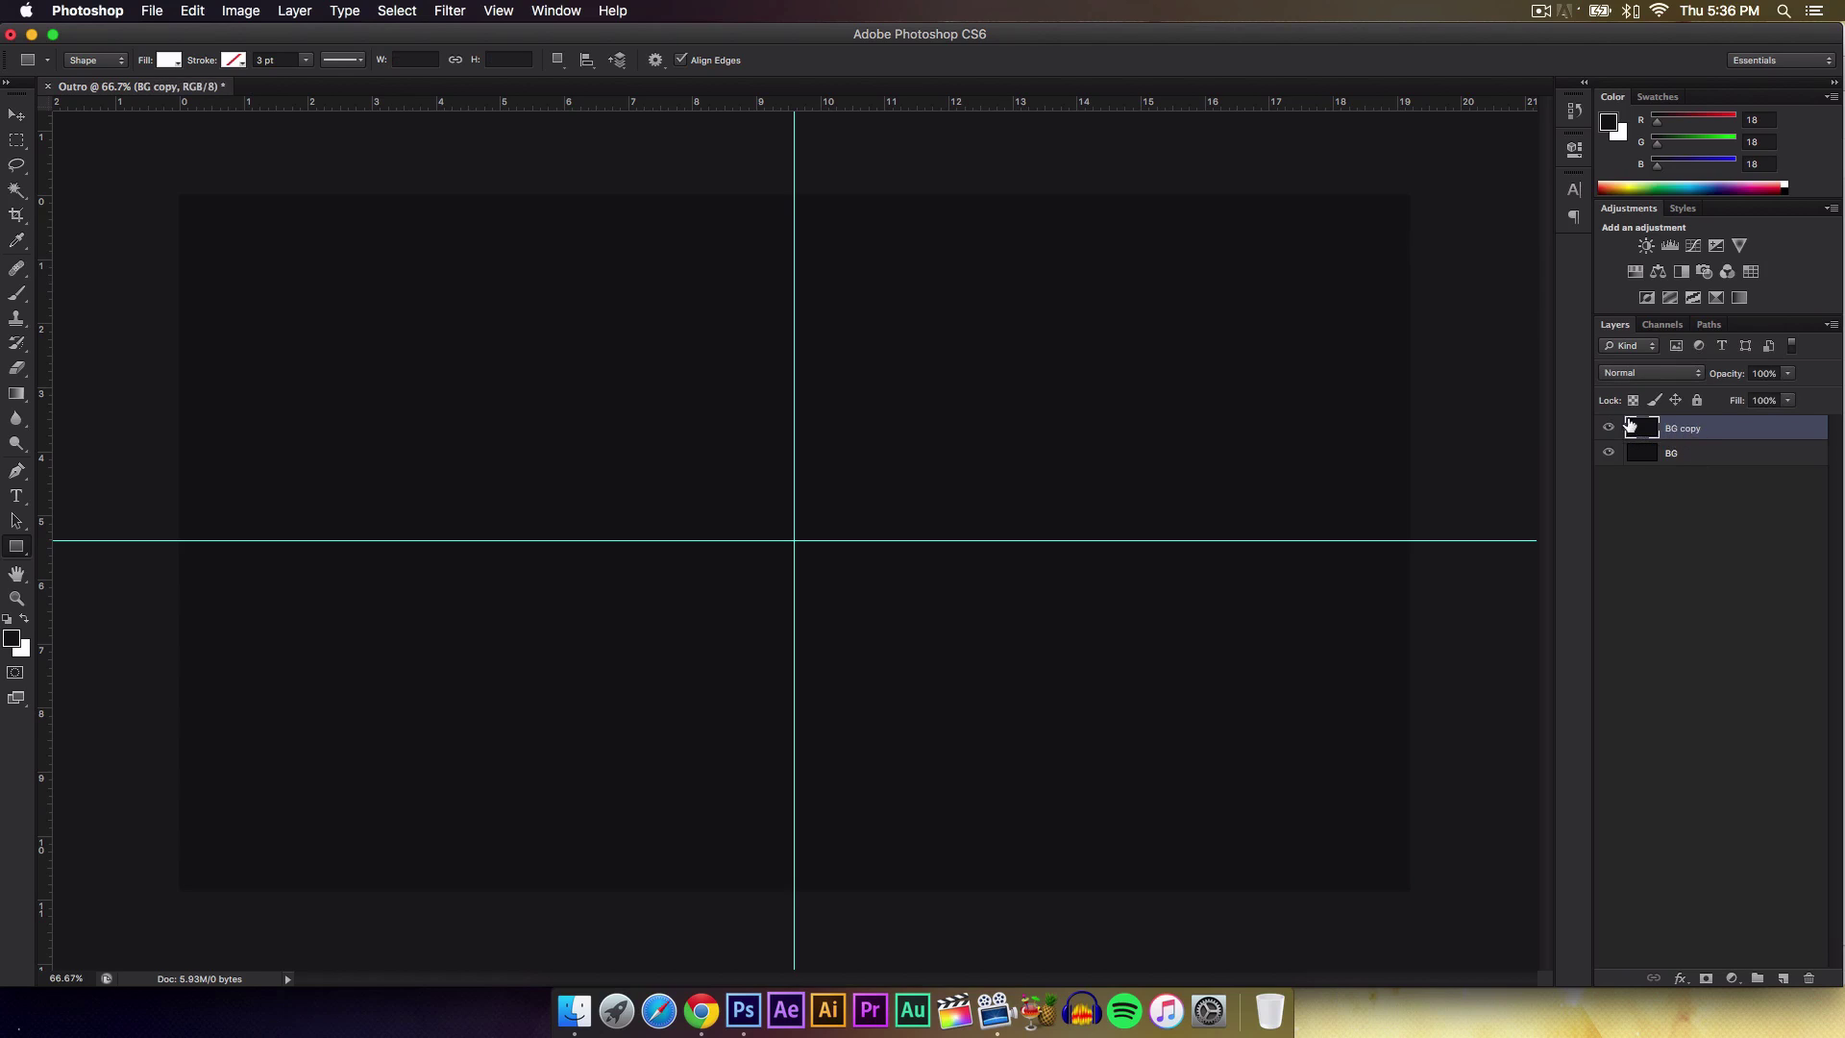
key(v)
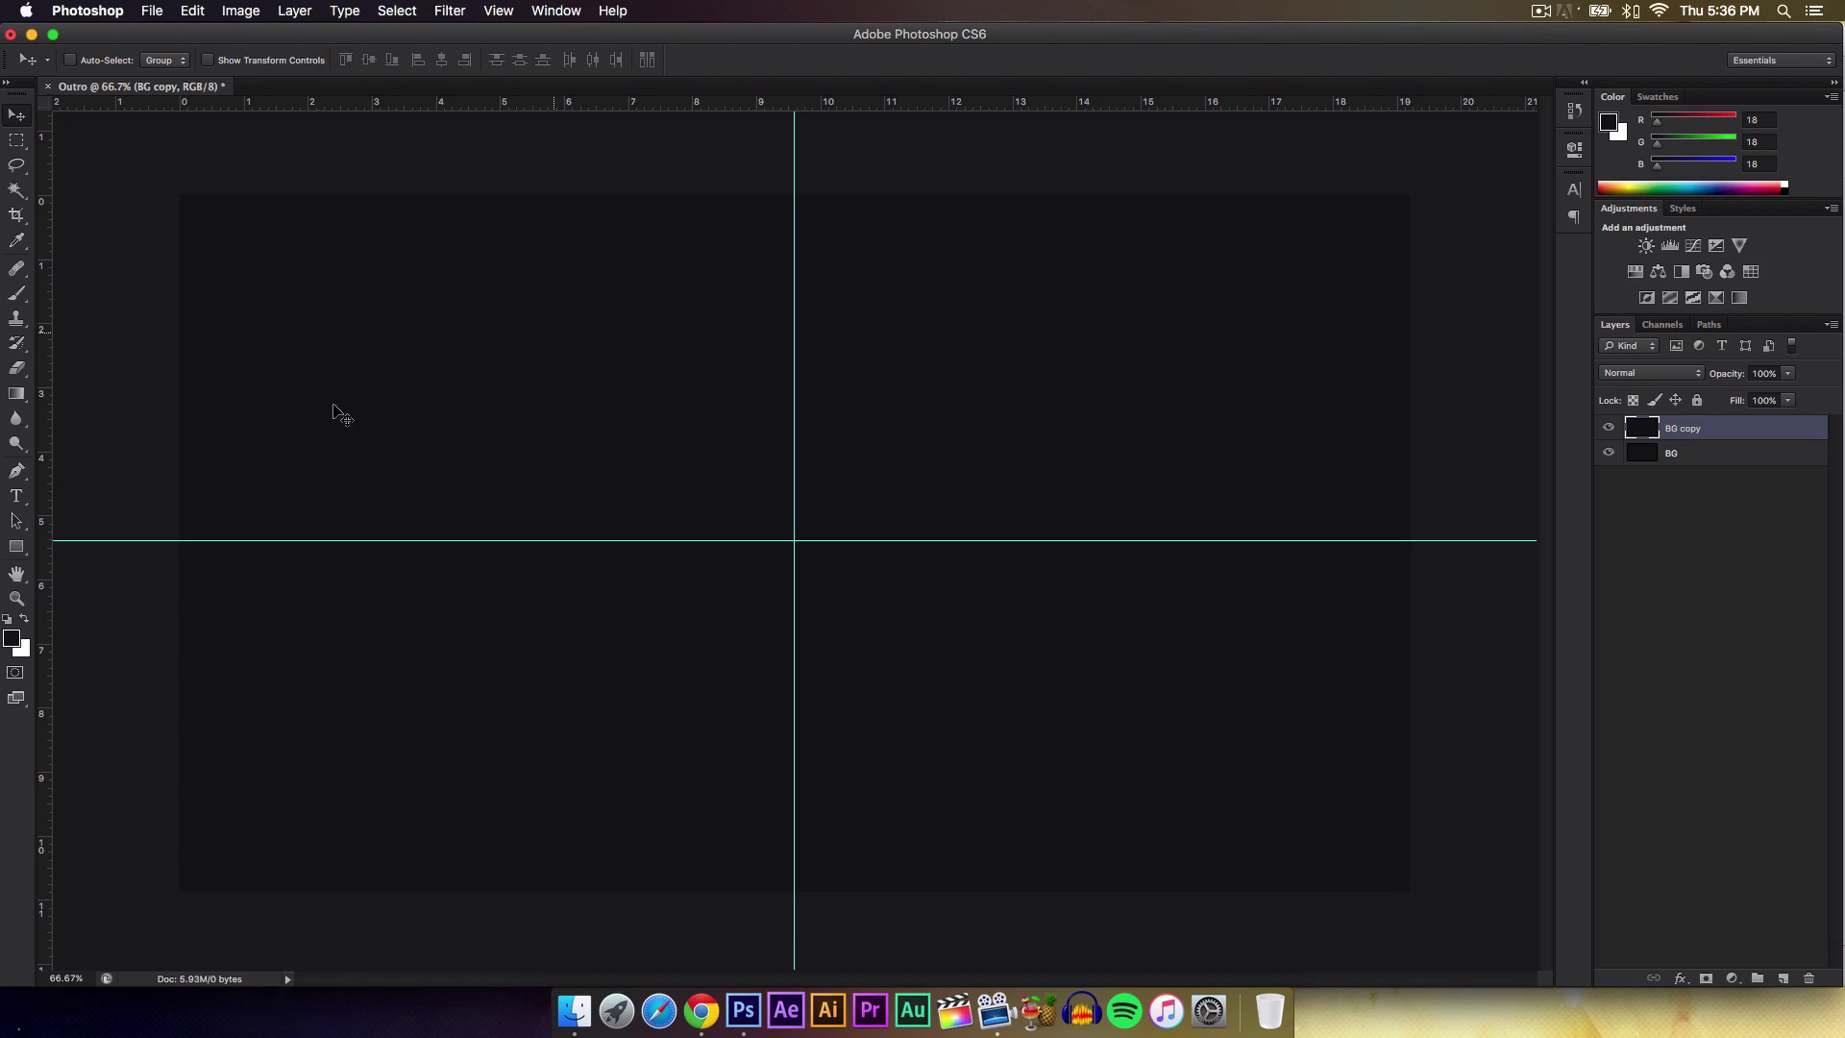
click(25, 622)
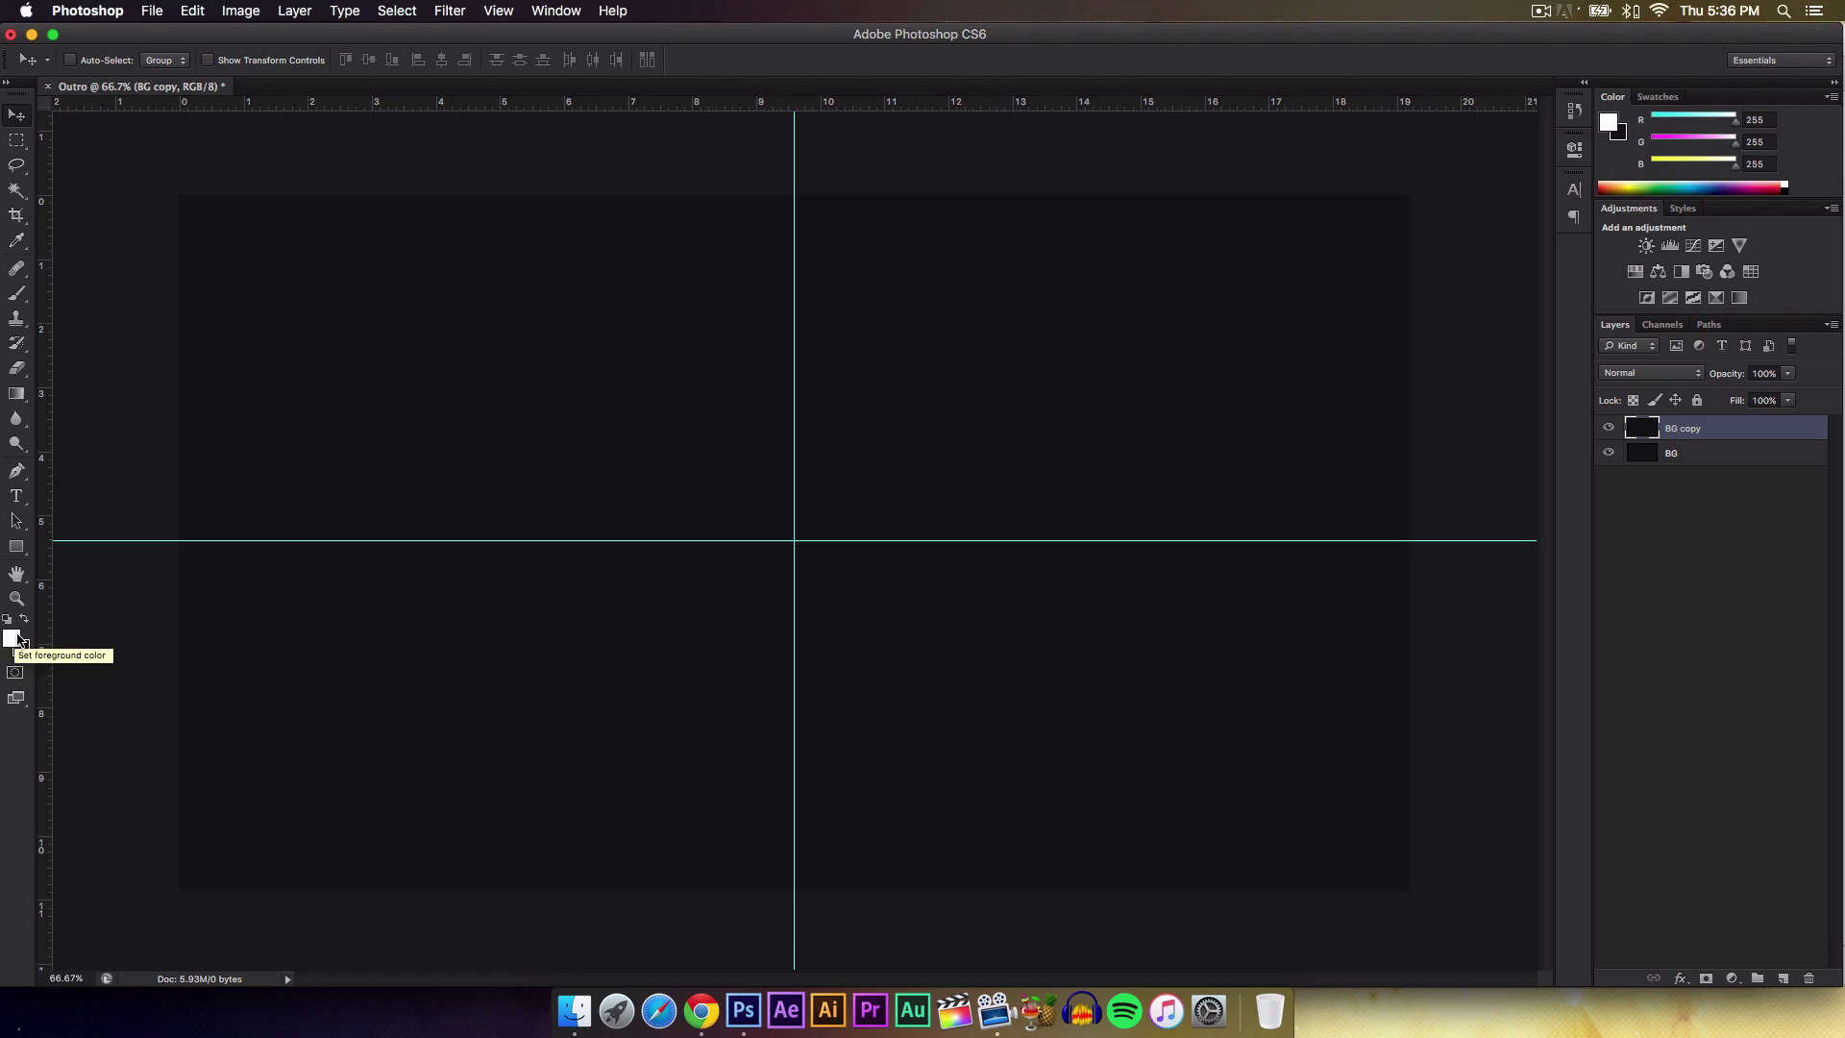
key(alt+BackSpace)
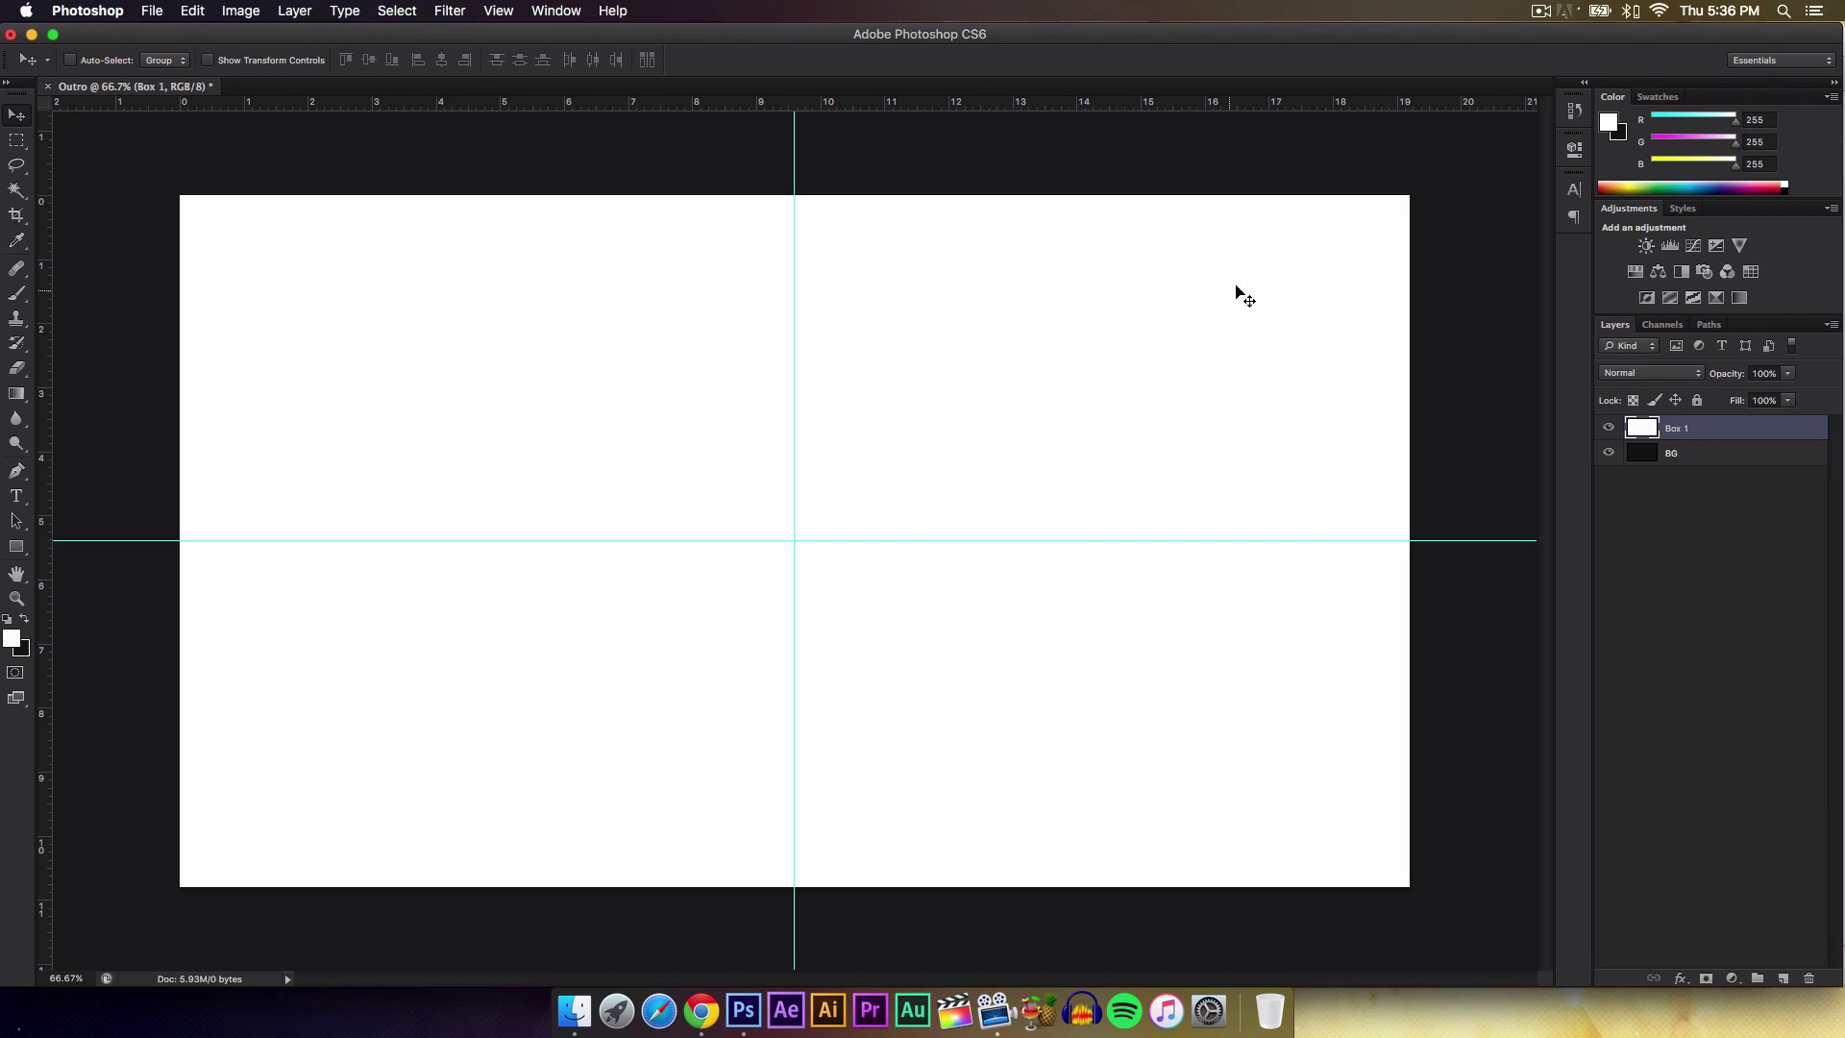
Scale Box 1 to about 70%, place it left of centre, and Alt-drag a copy right.
key(super+t)
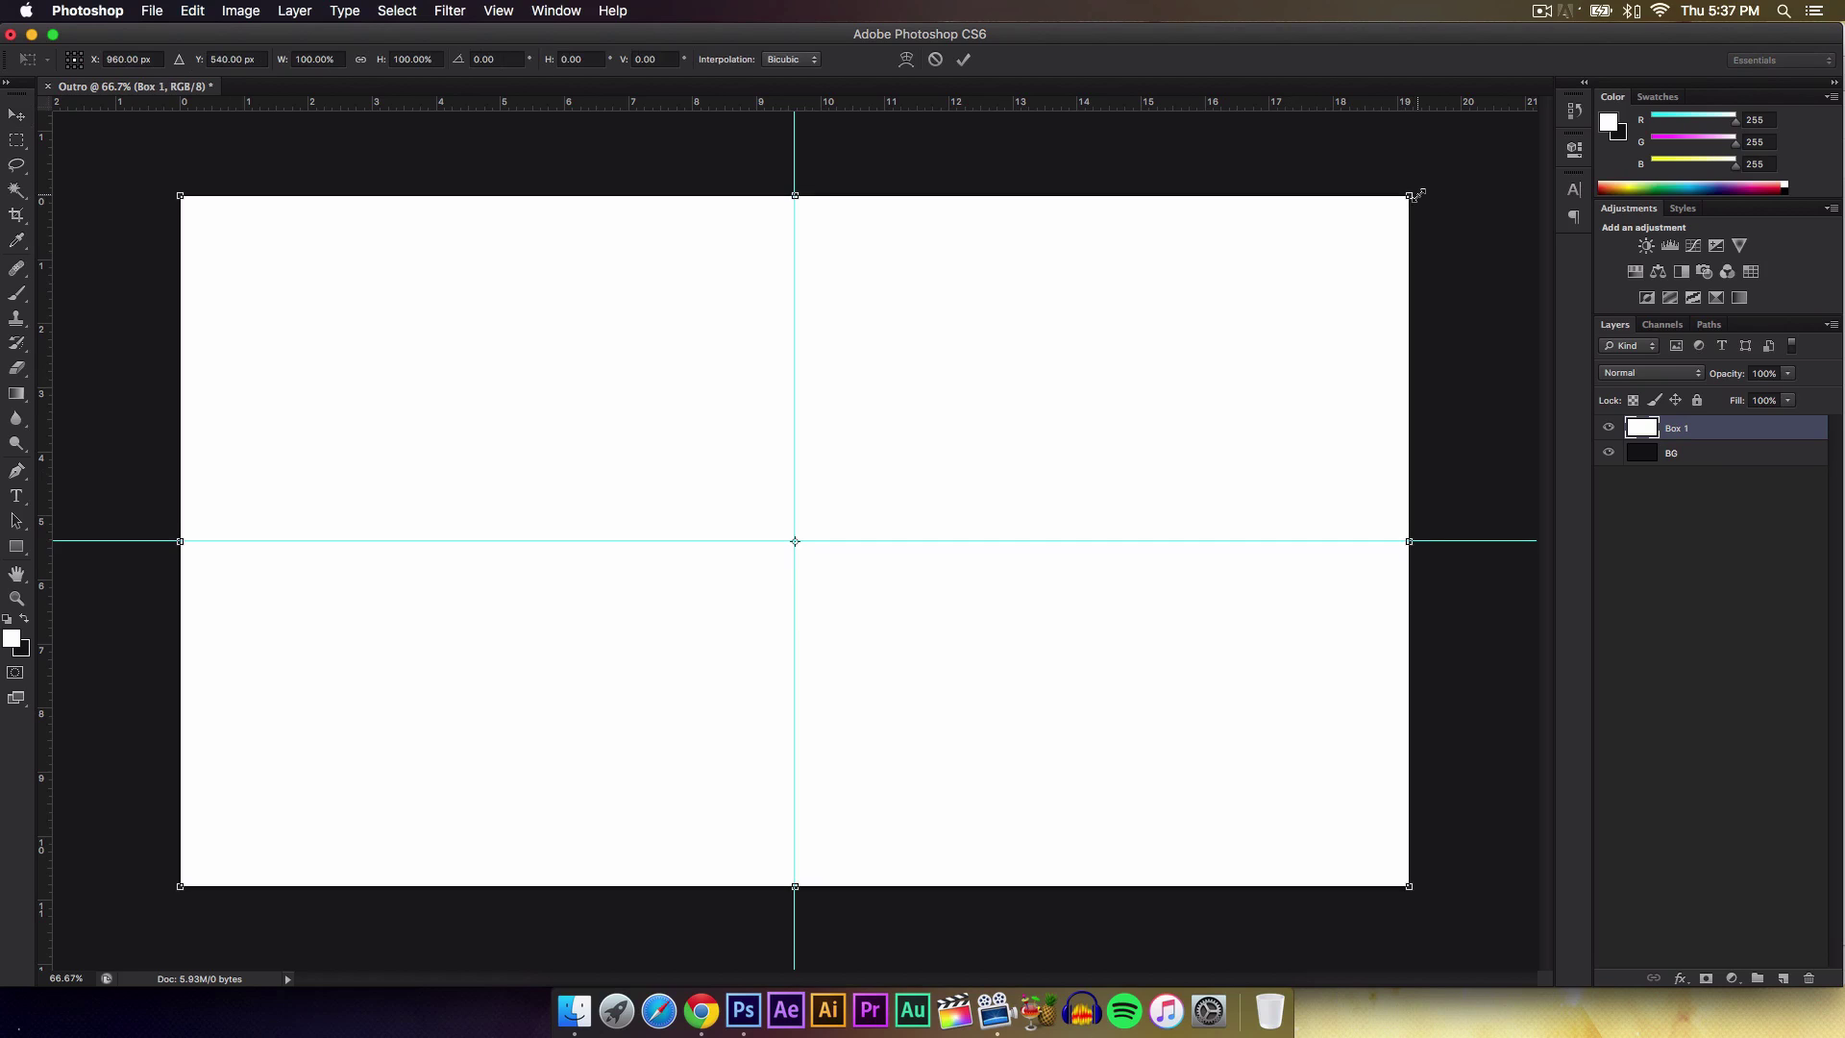
drag(1416, 195, 670, 617)
mouse_move(570, 578)
mouse_down()
mouse_move(568, 597)
mouse_move(564, 560)
mouse_move(564, 576)
mouse_up()
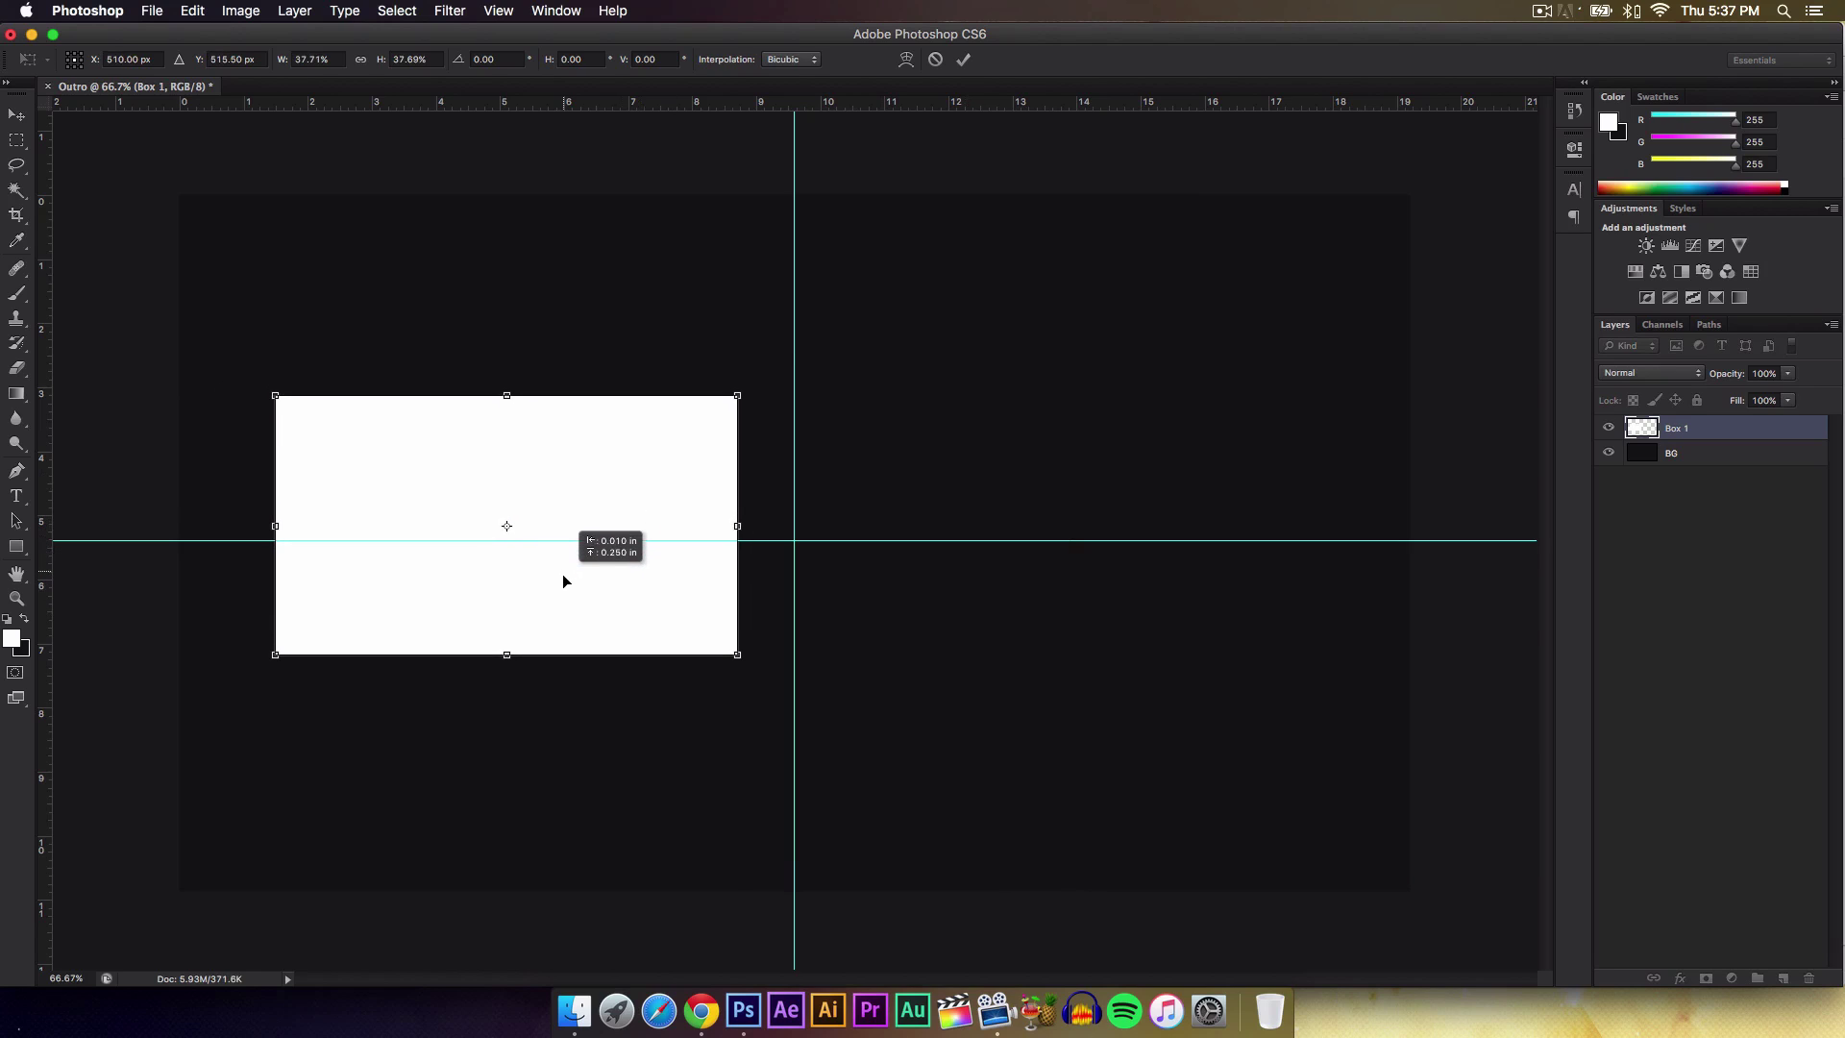
key(Return)
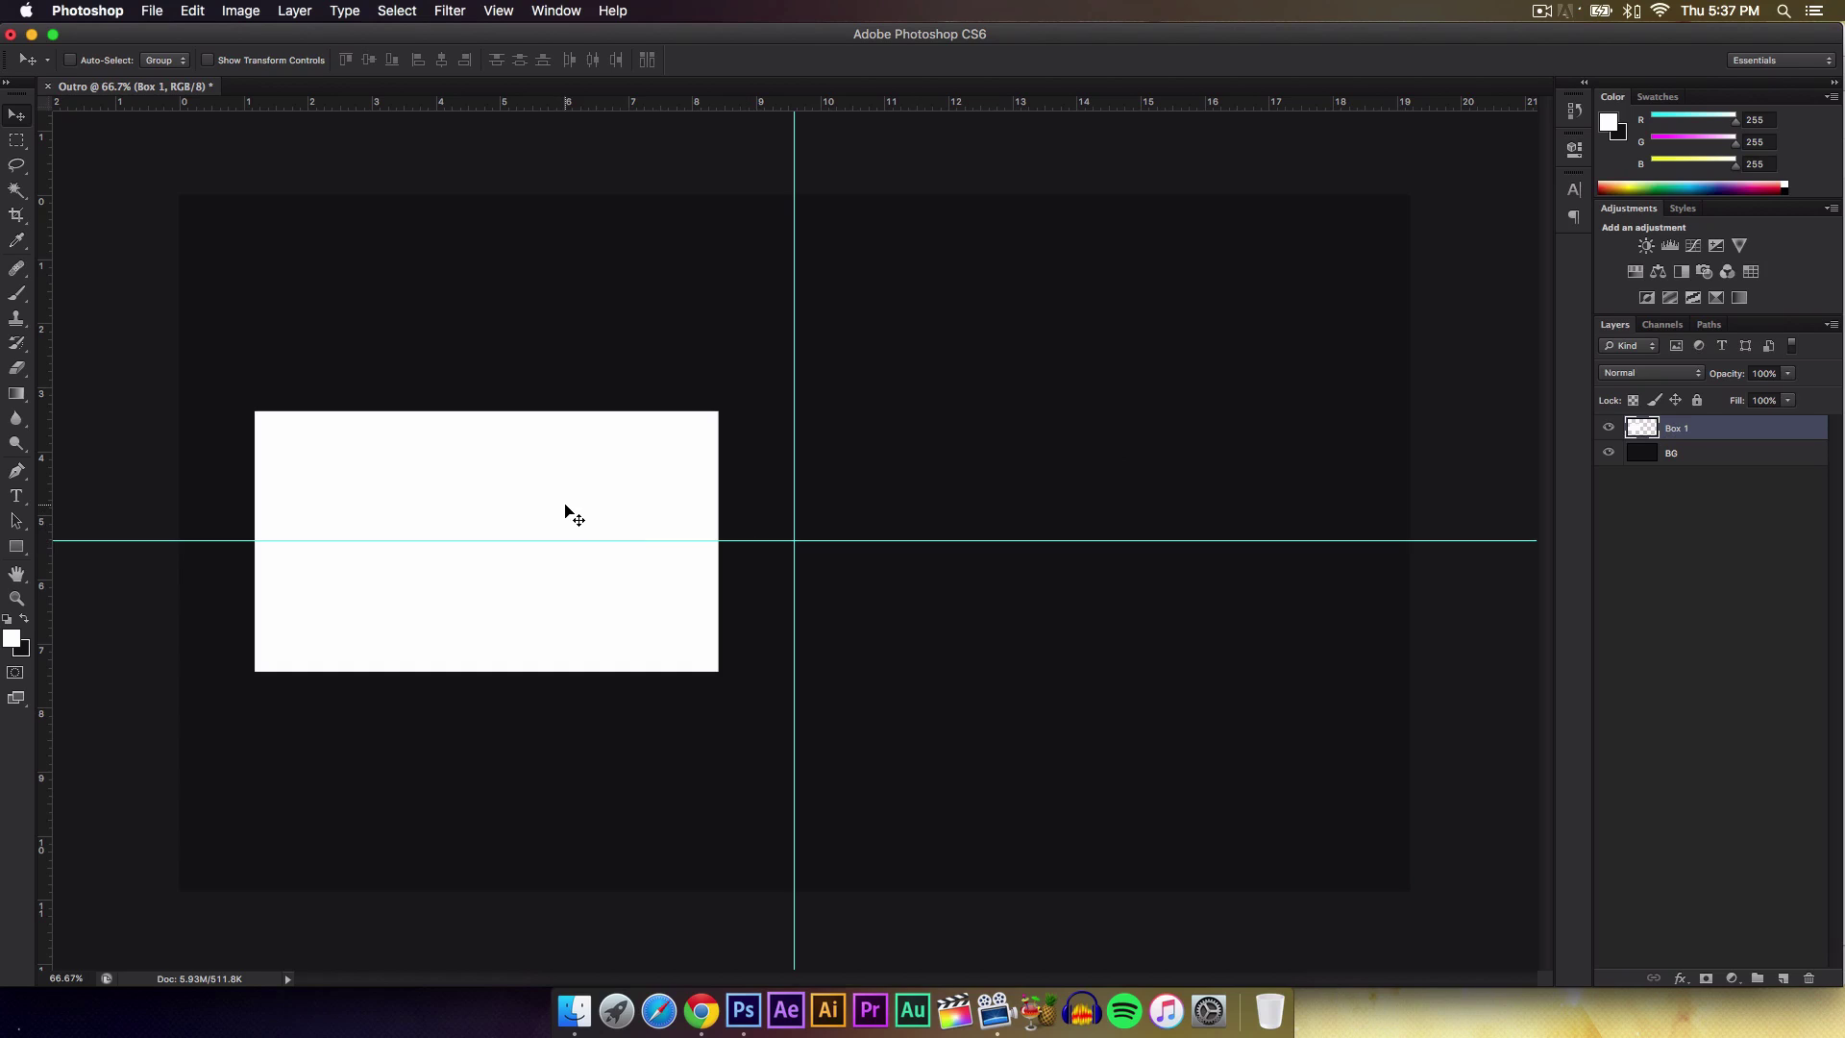
drag(551, 506, 1126, 457)
Rename the copied box layer to Box 2.
double_click(1688, 428)
text(Box 2)
key(Return)
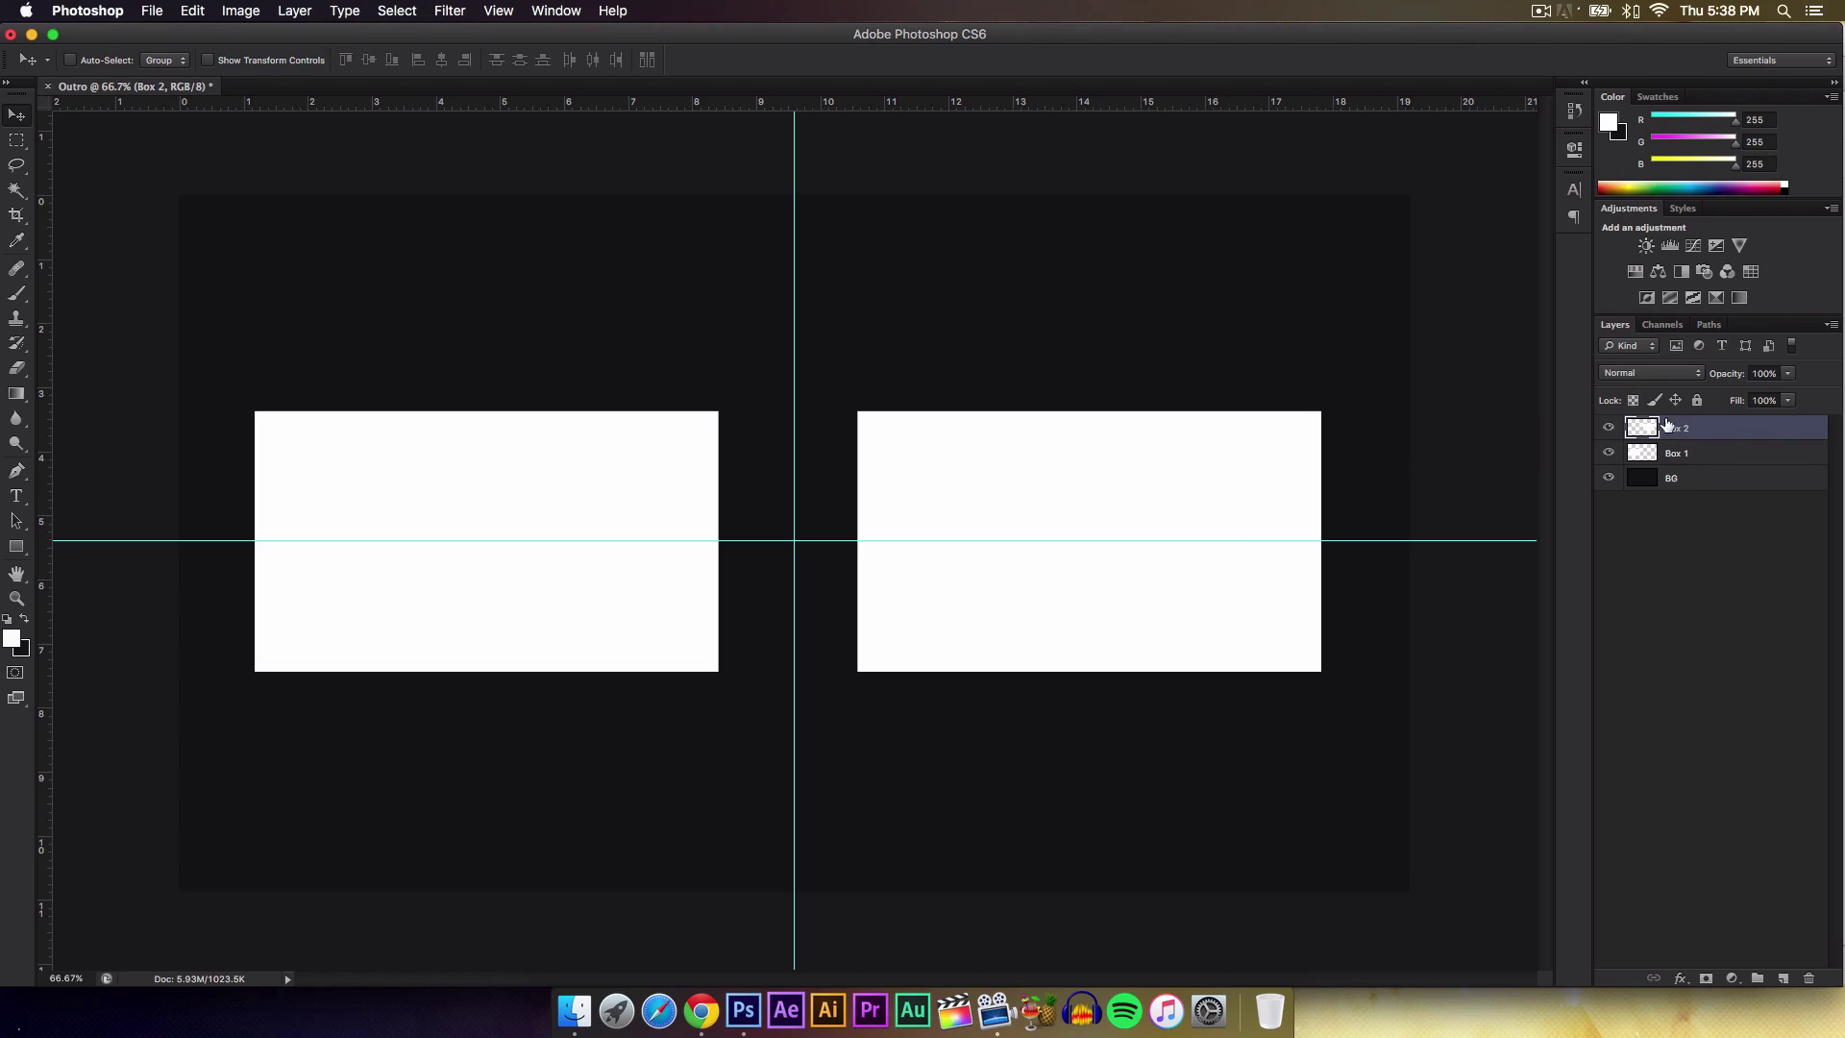
Reposition Box 2 and align Box 1, Box 2 and BG on their vertical centres.
shift+click(1708, 454)
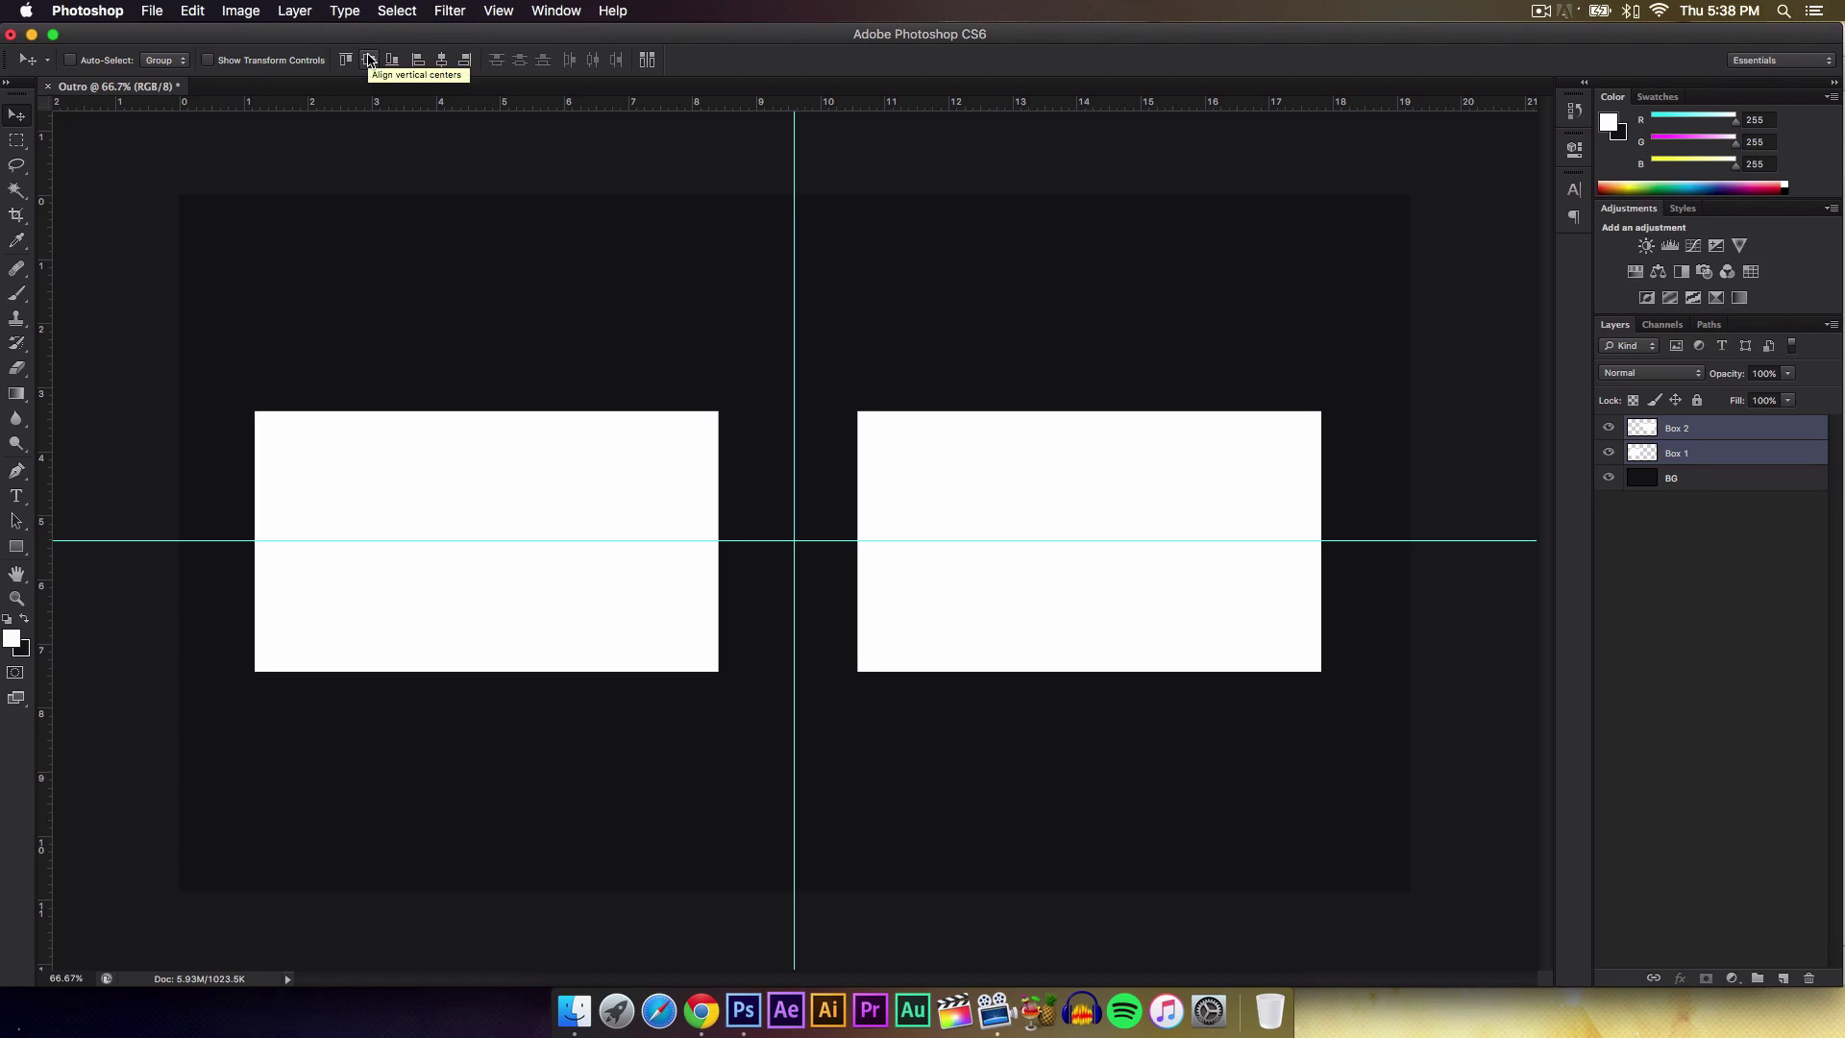
click(1729, 431)
drag(1200, 454, 1202, 406)
shift+click(1726, 450)
click(368, 60)
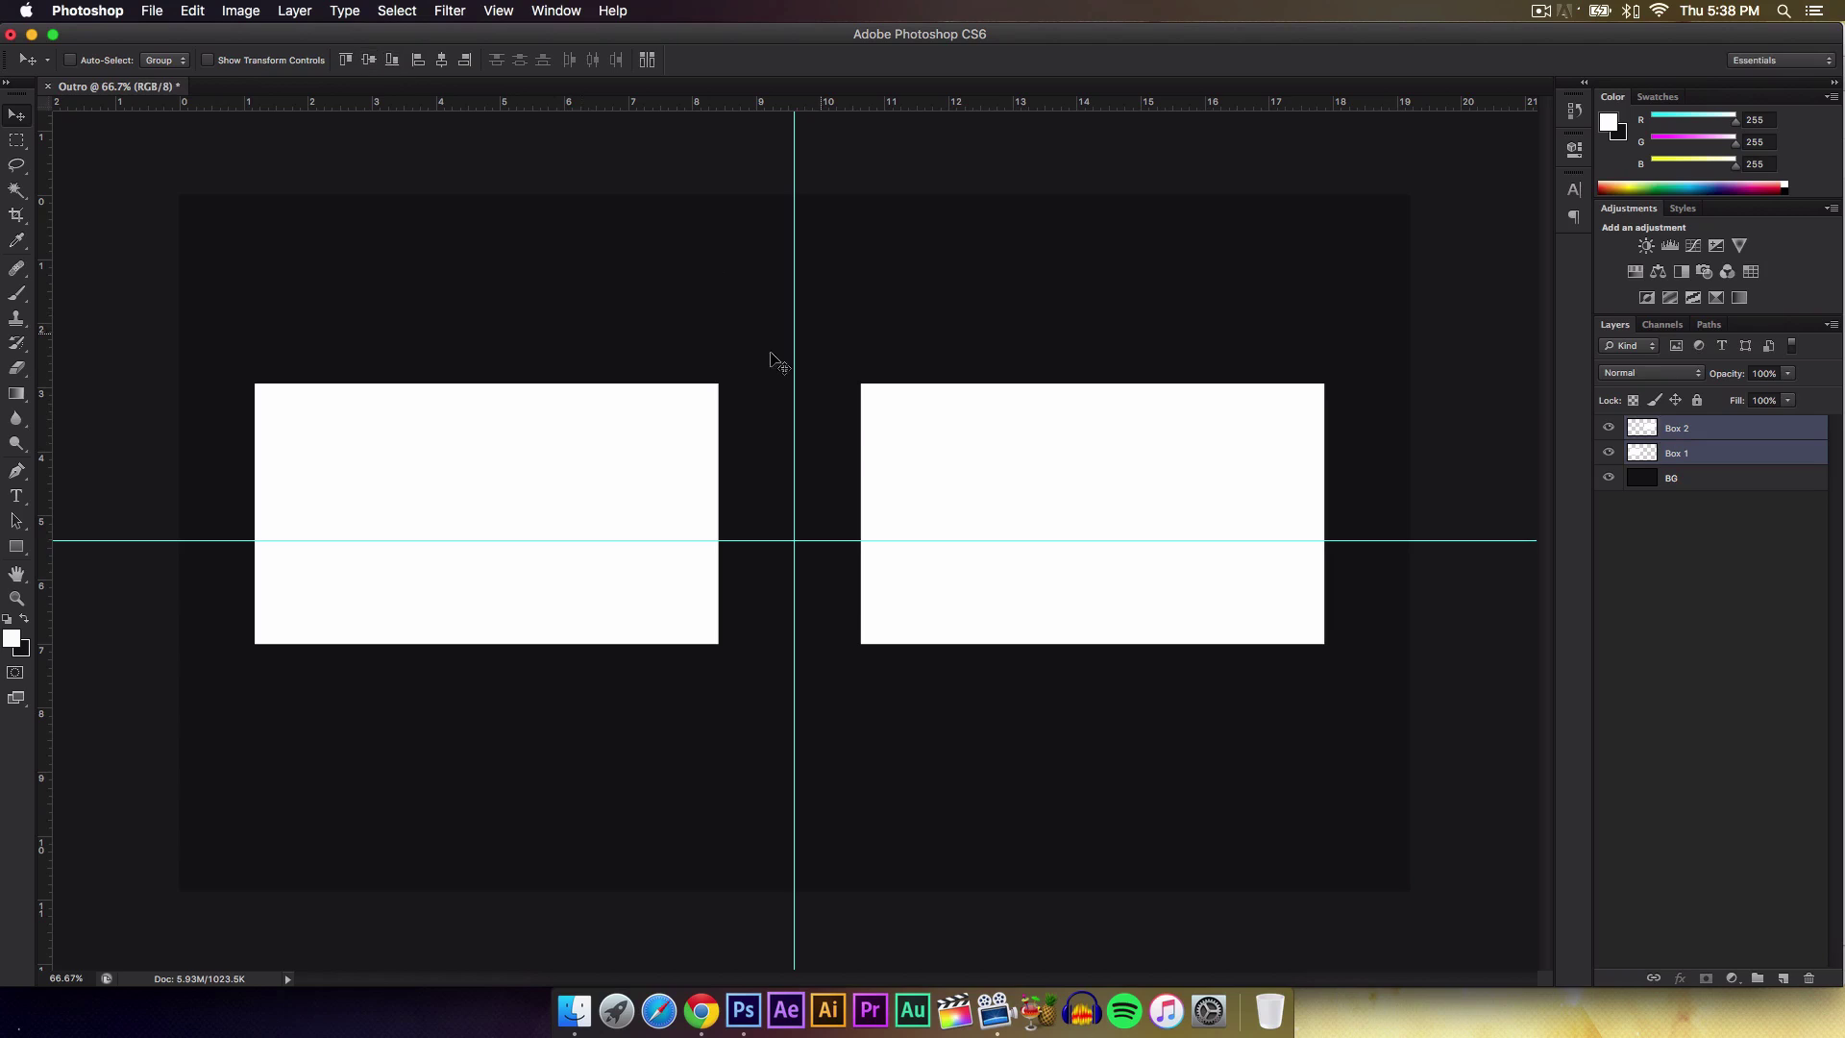
shift+click(1708, 480)
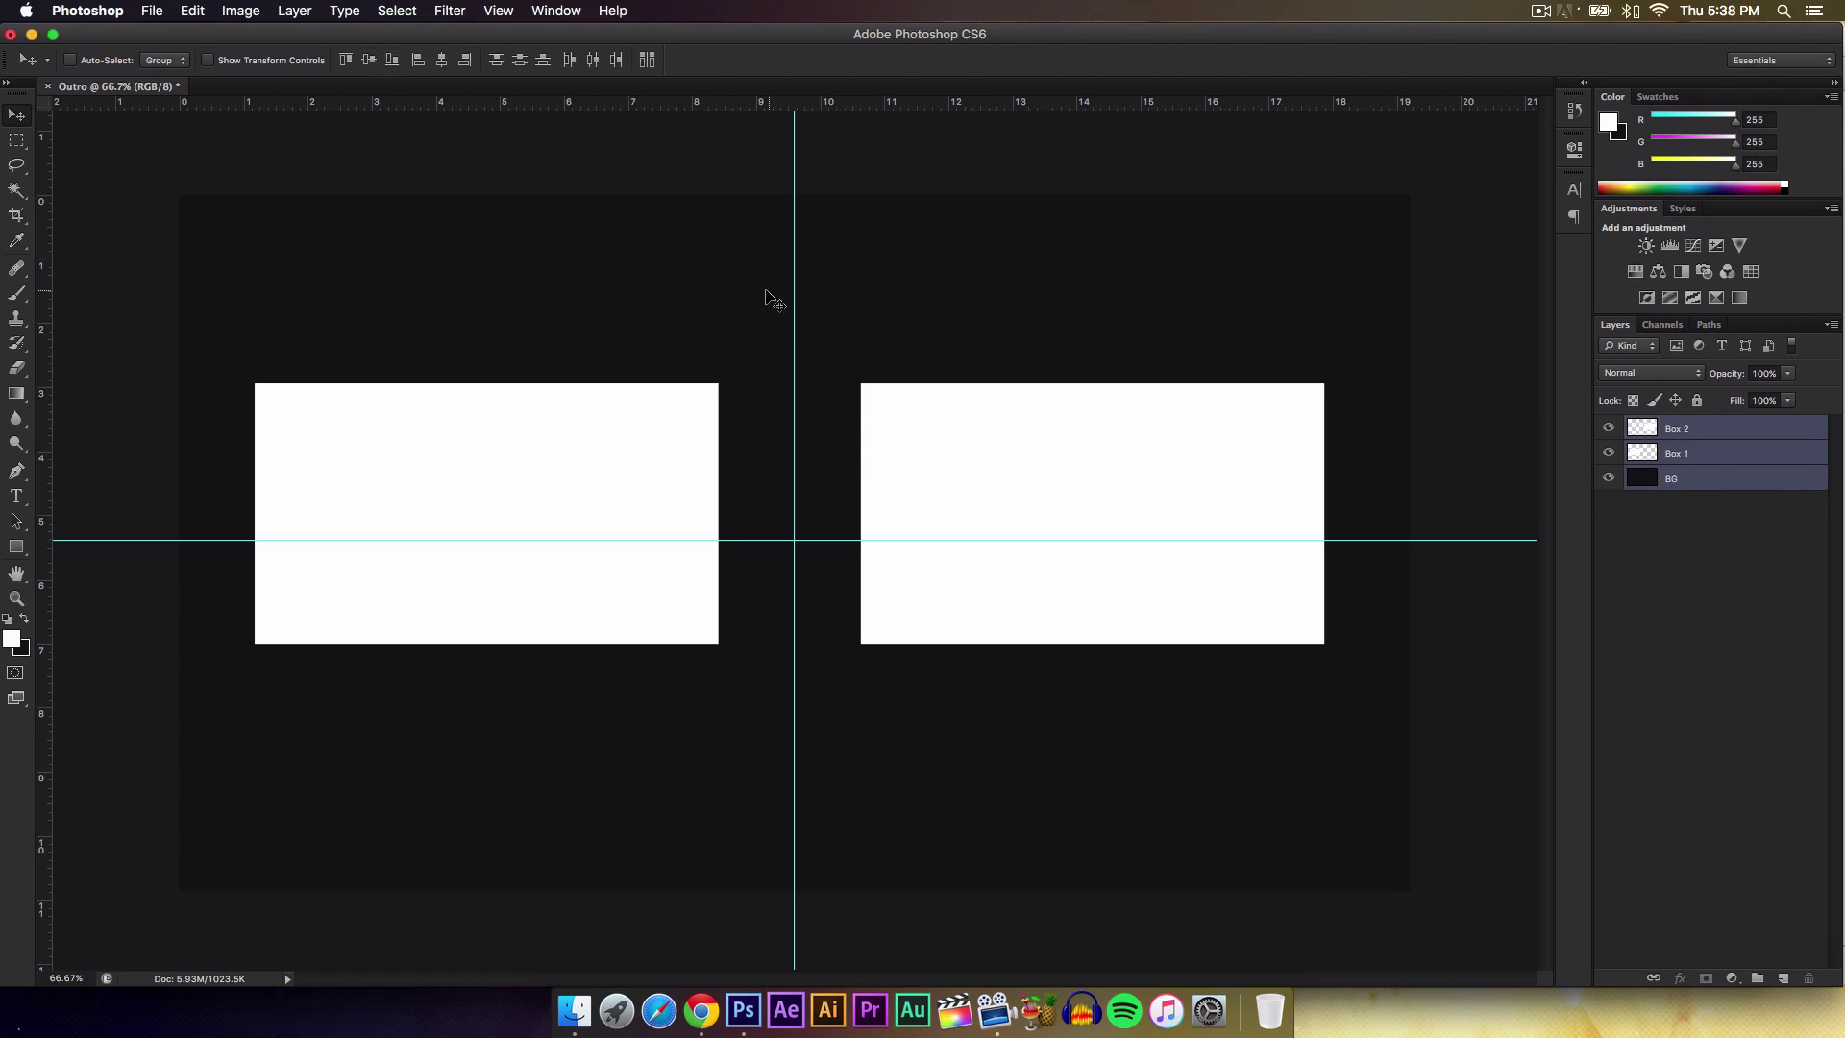
click(369, 61)
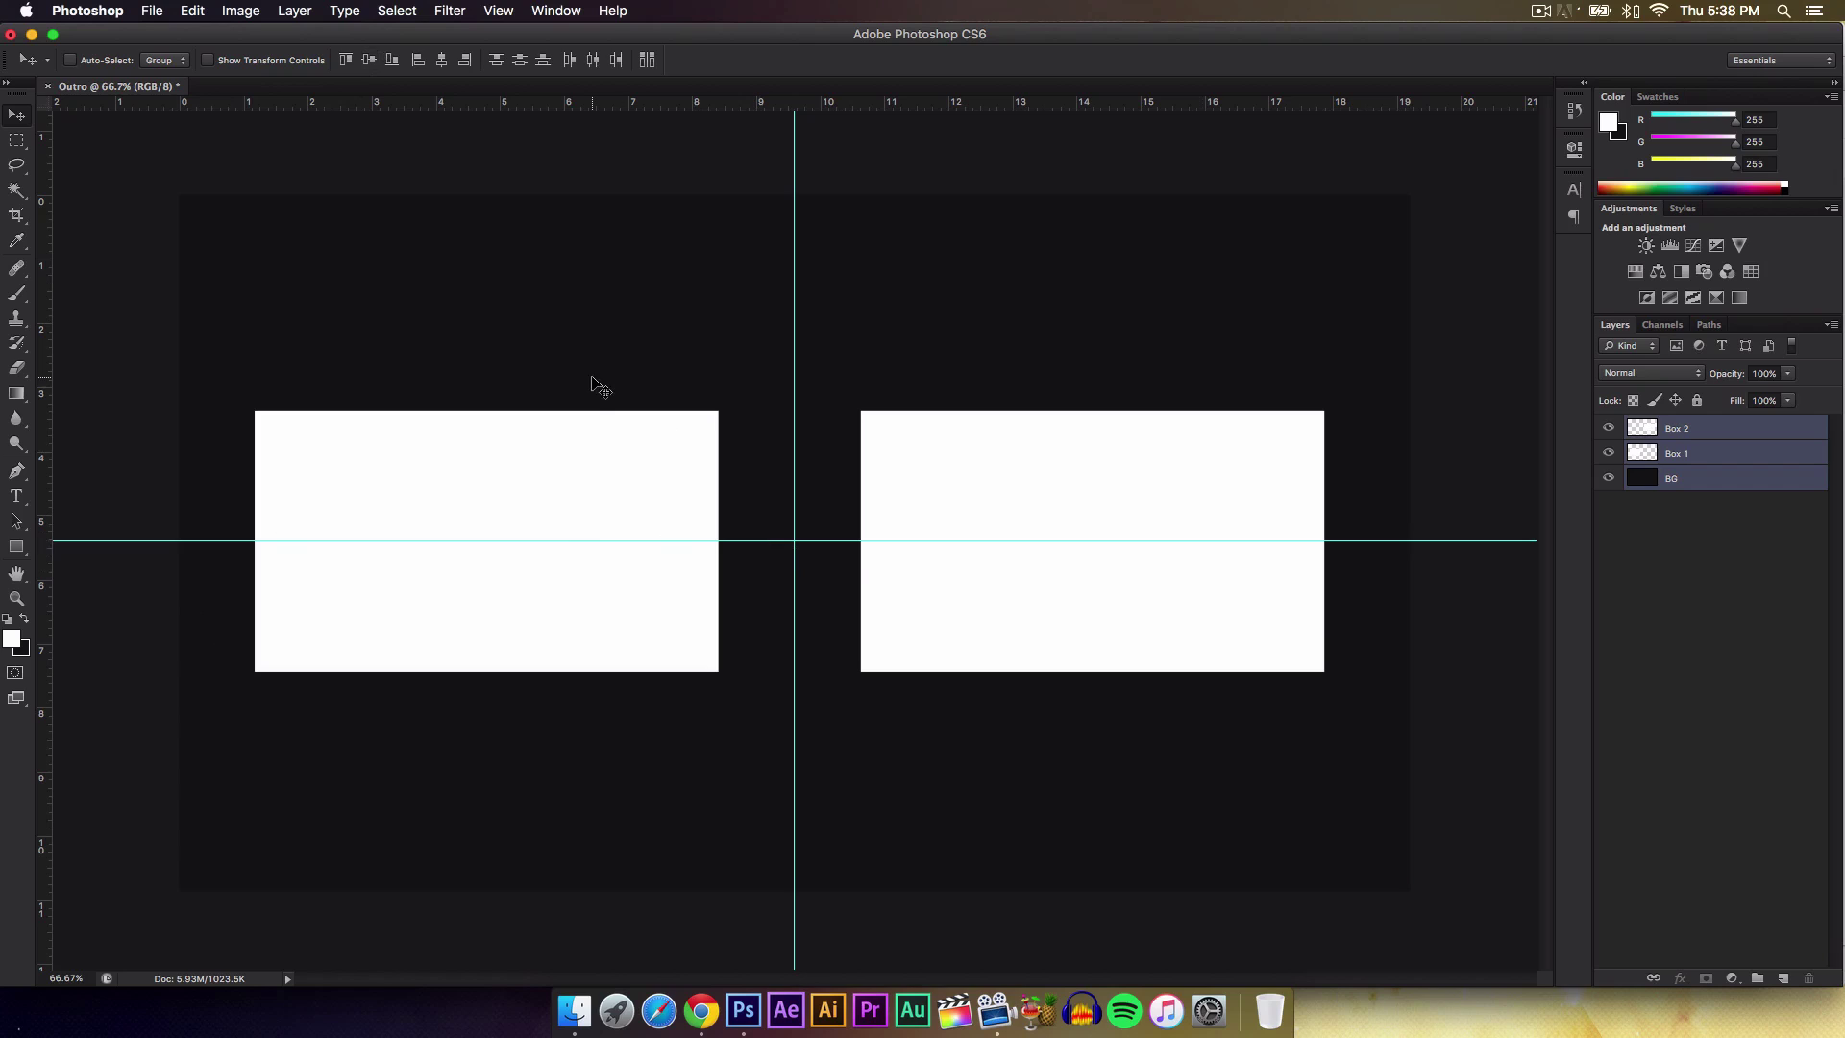
click(520, 62)
key(super+z)
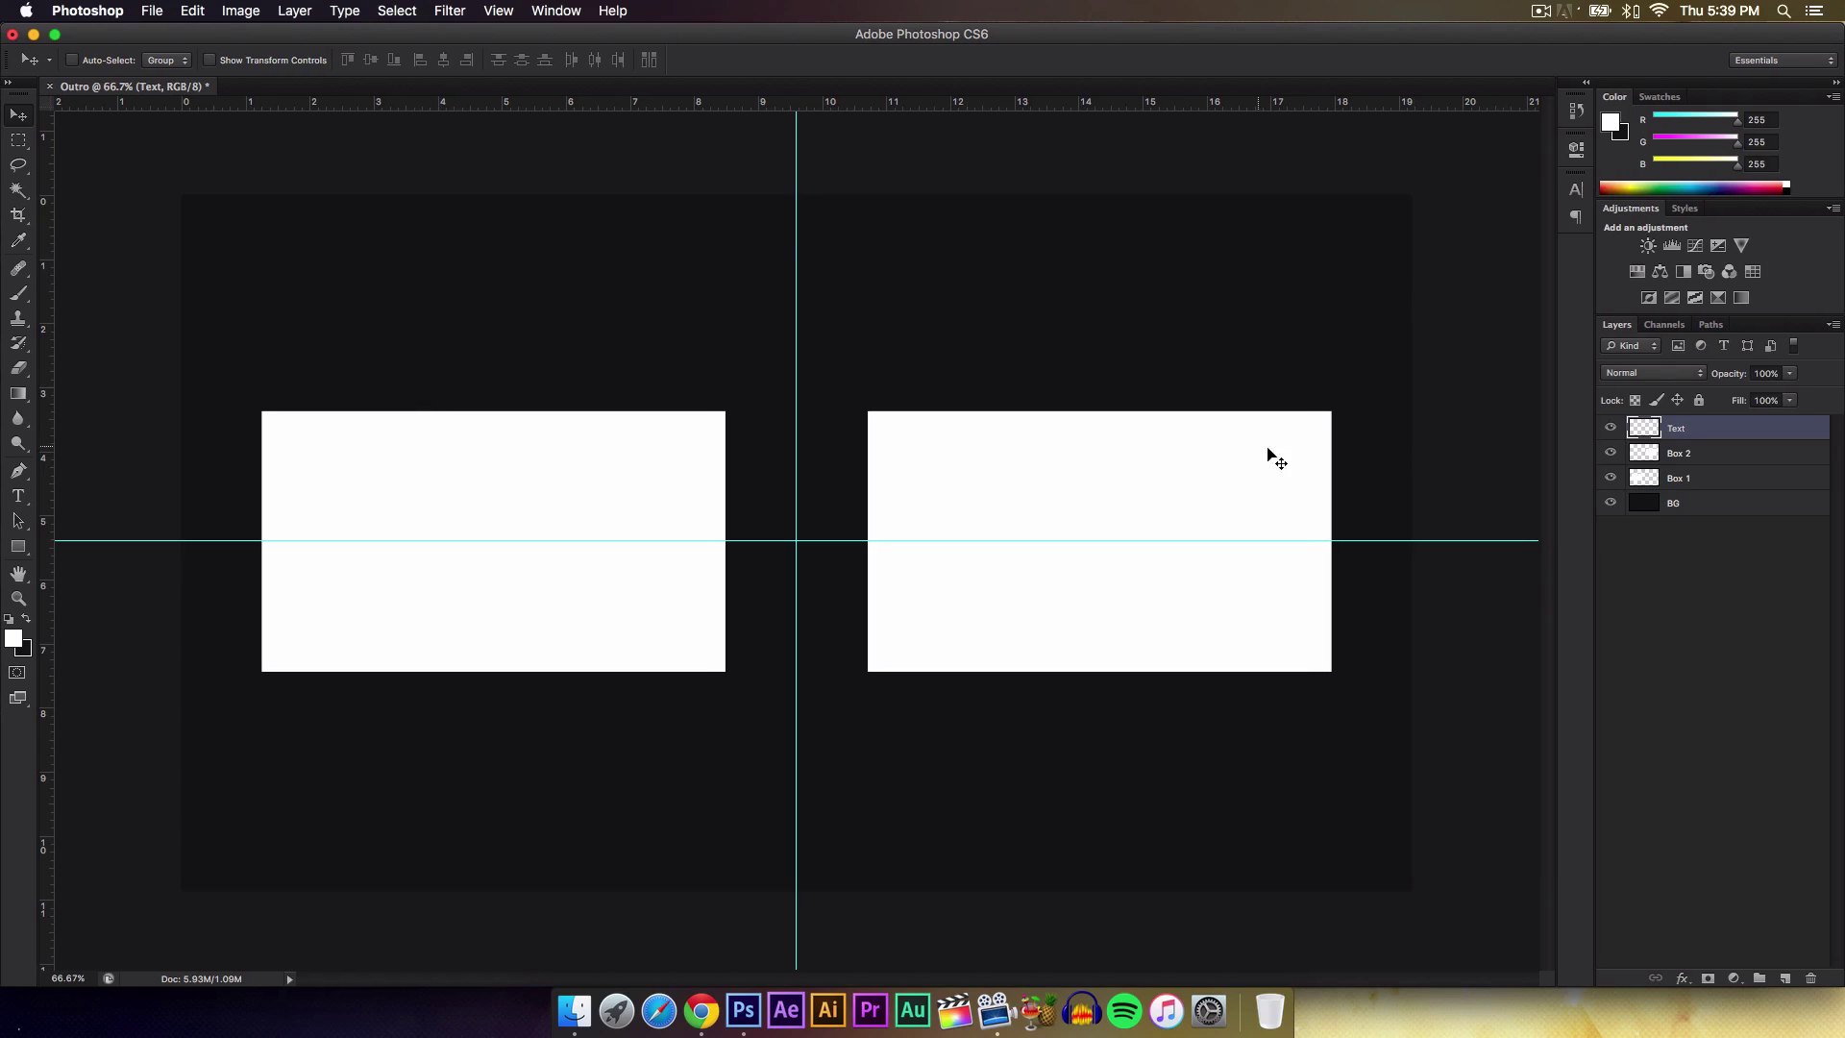
Add a layer group named Text and set the Type tool to Klavika Bold.
click(1634, 429)
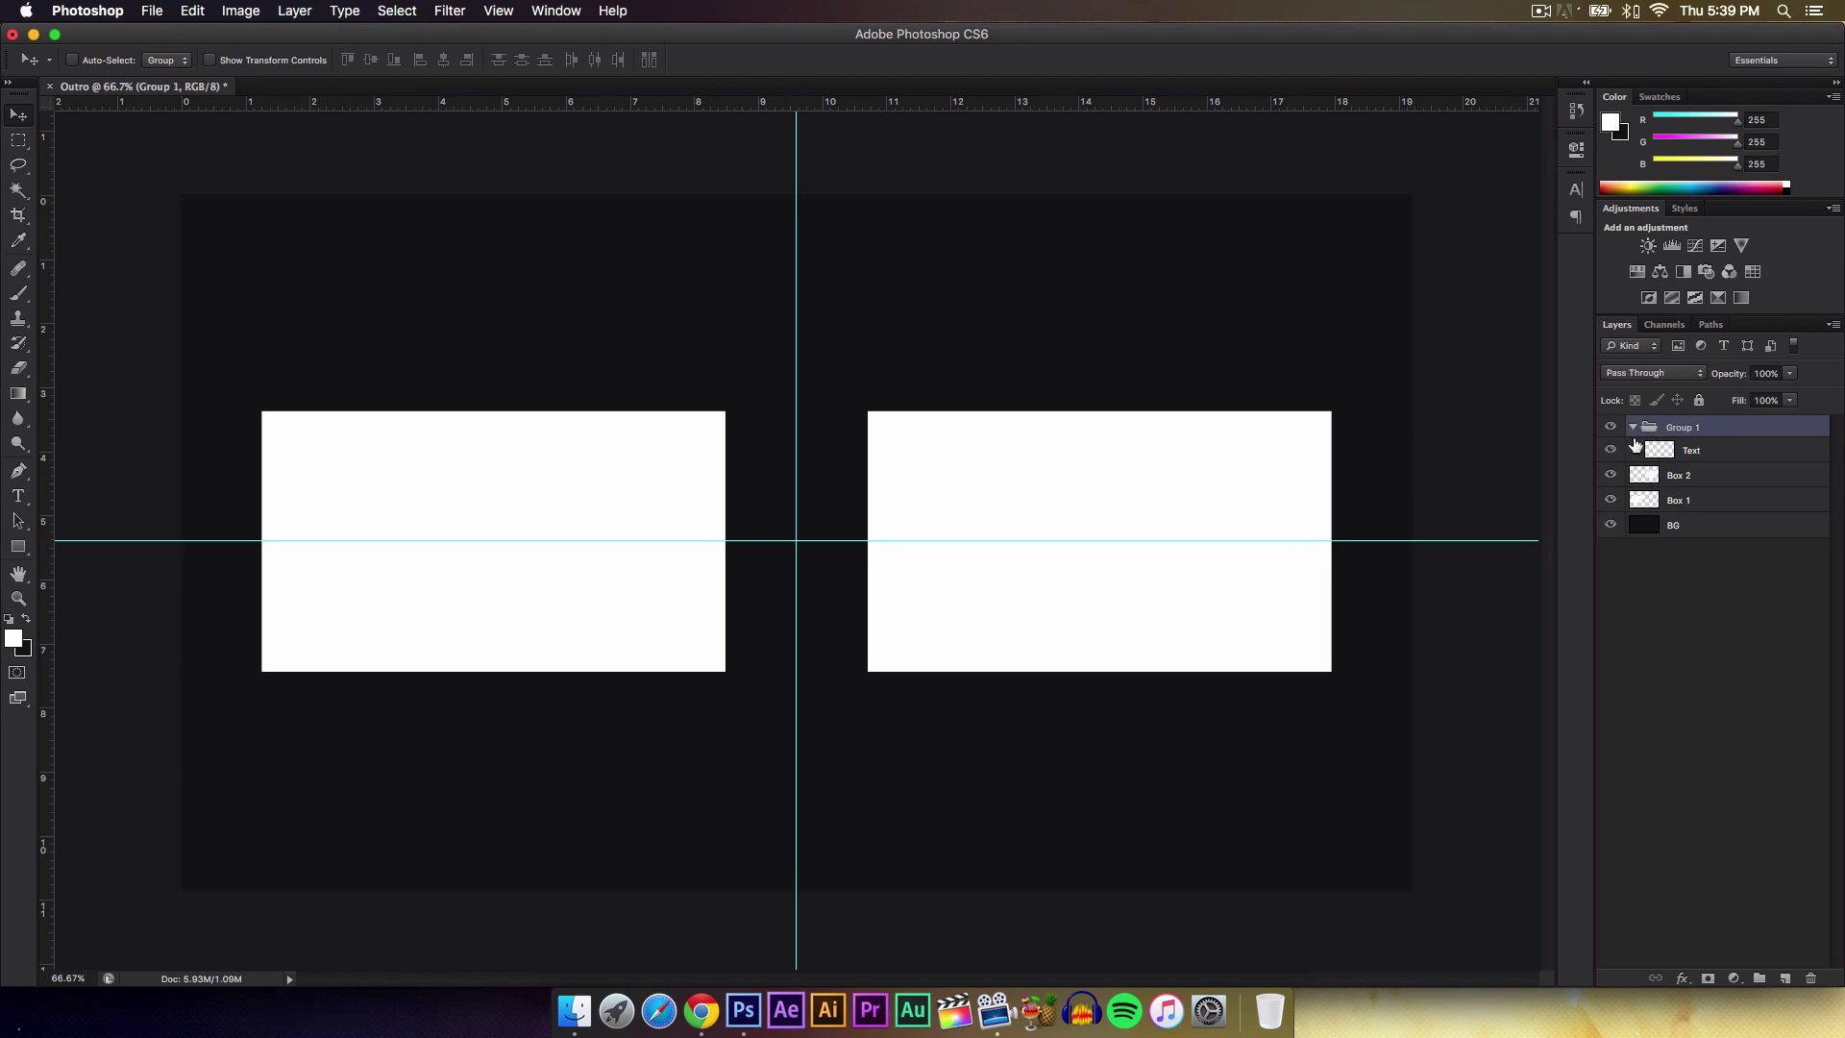
click(1634, 428)
click(1633, 429)
double_click(1688, 430)
text(Text)
key(Return)
key(t)
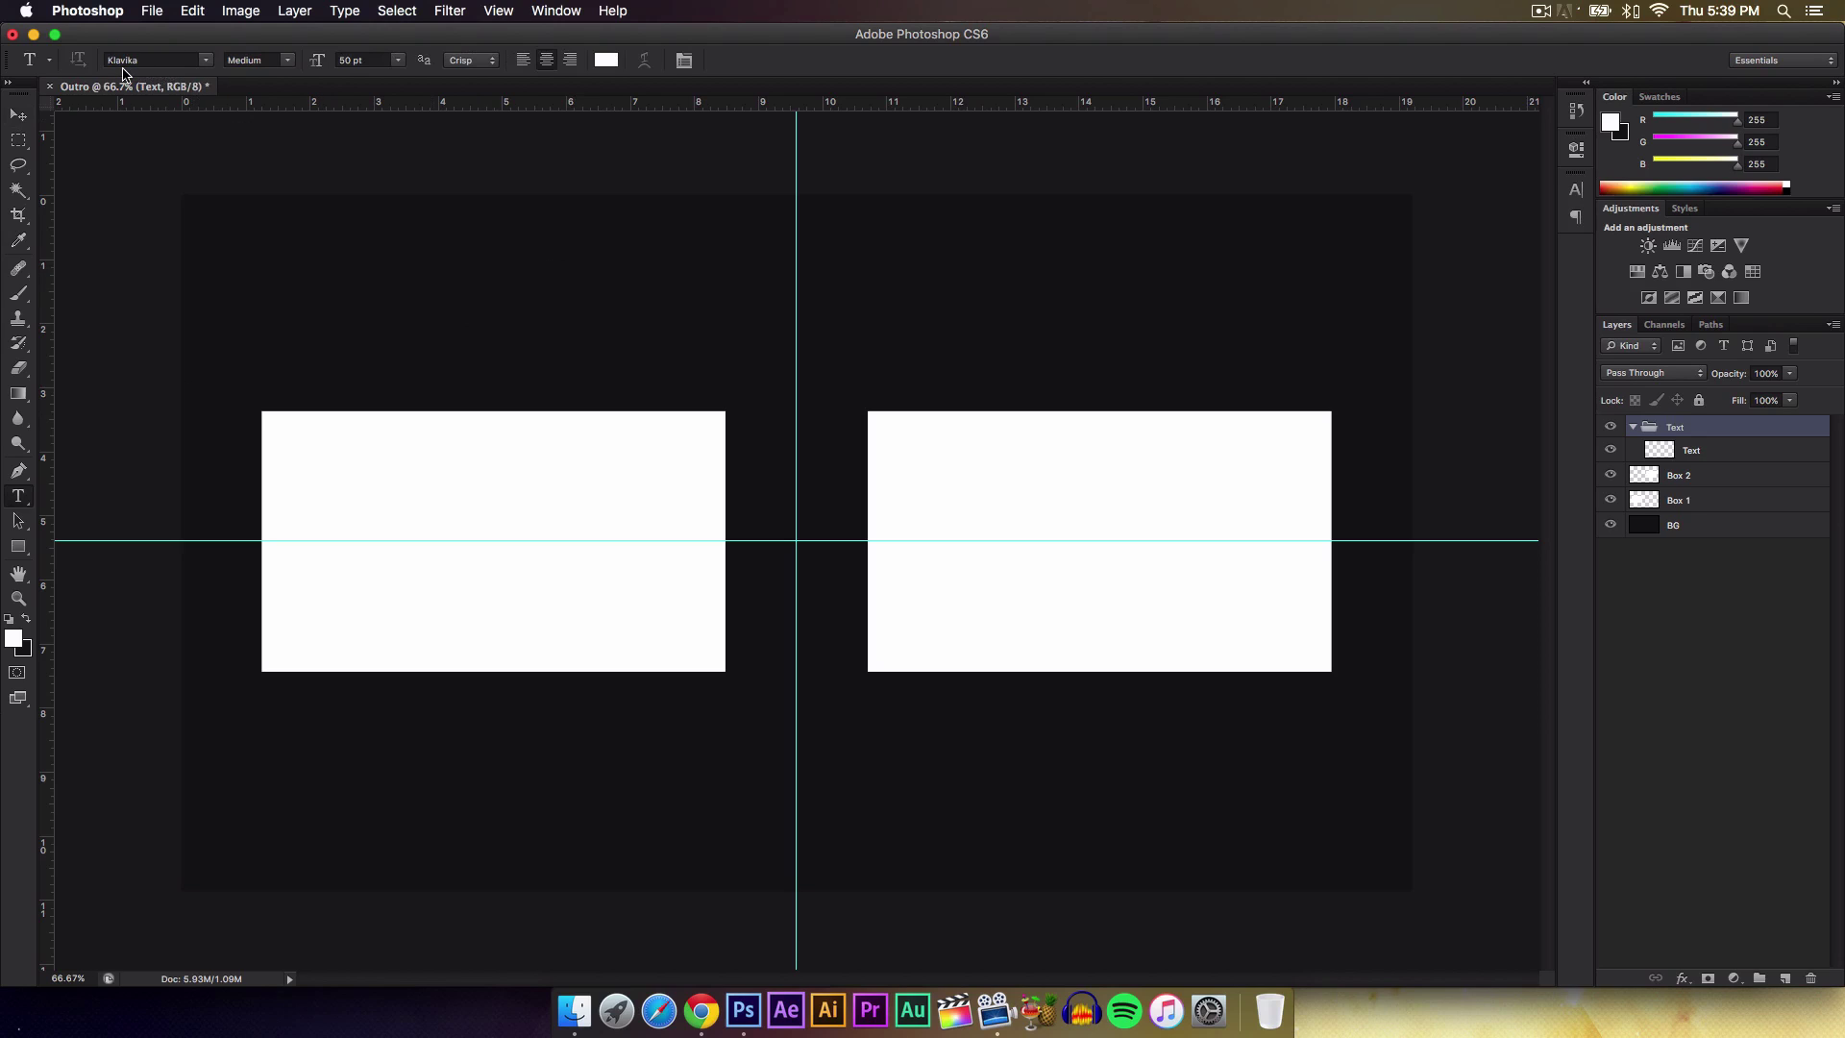
click(284, 66)
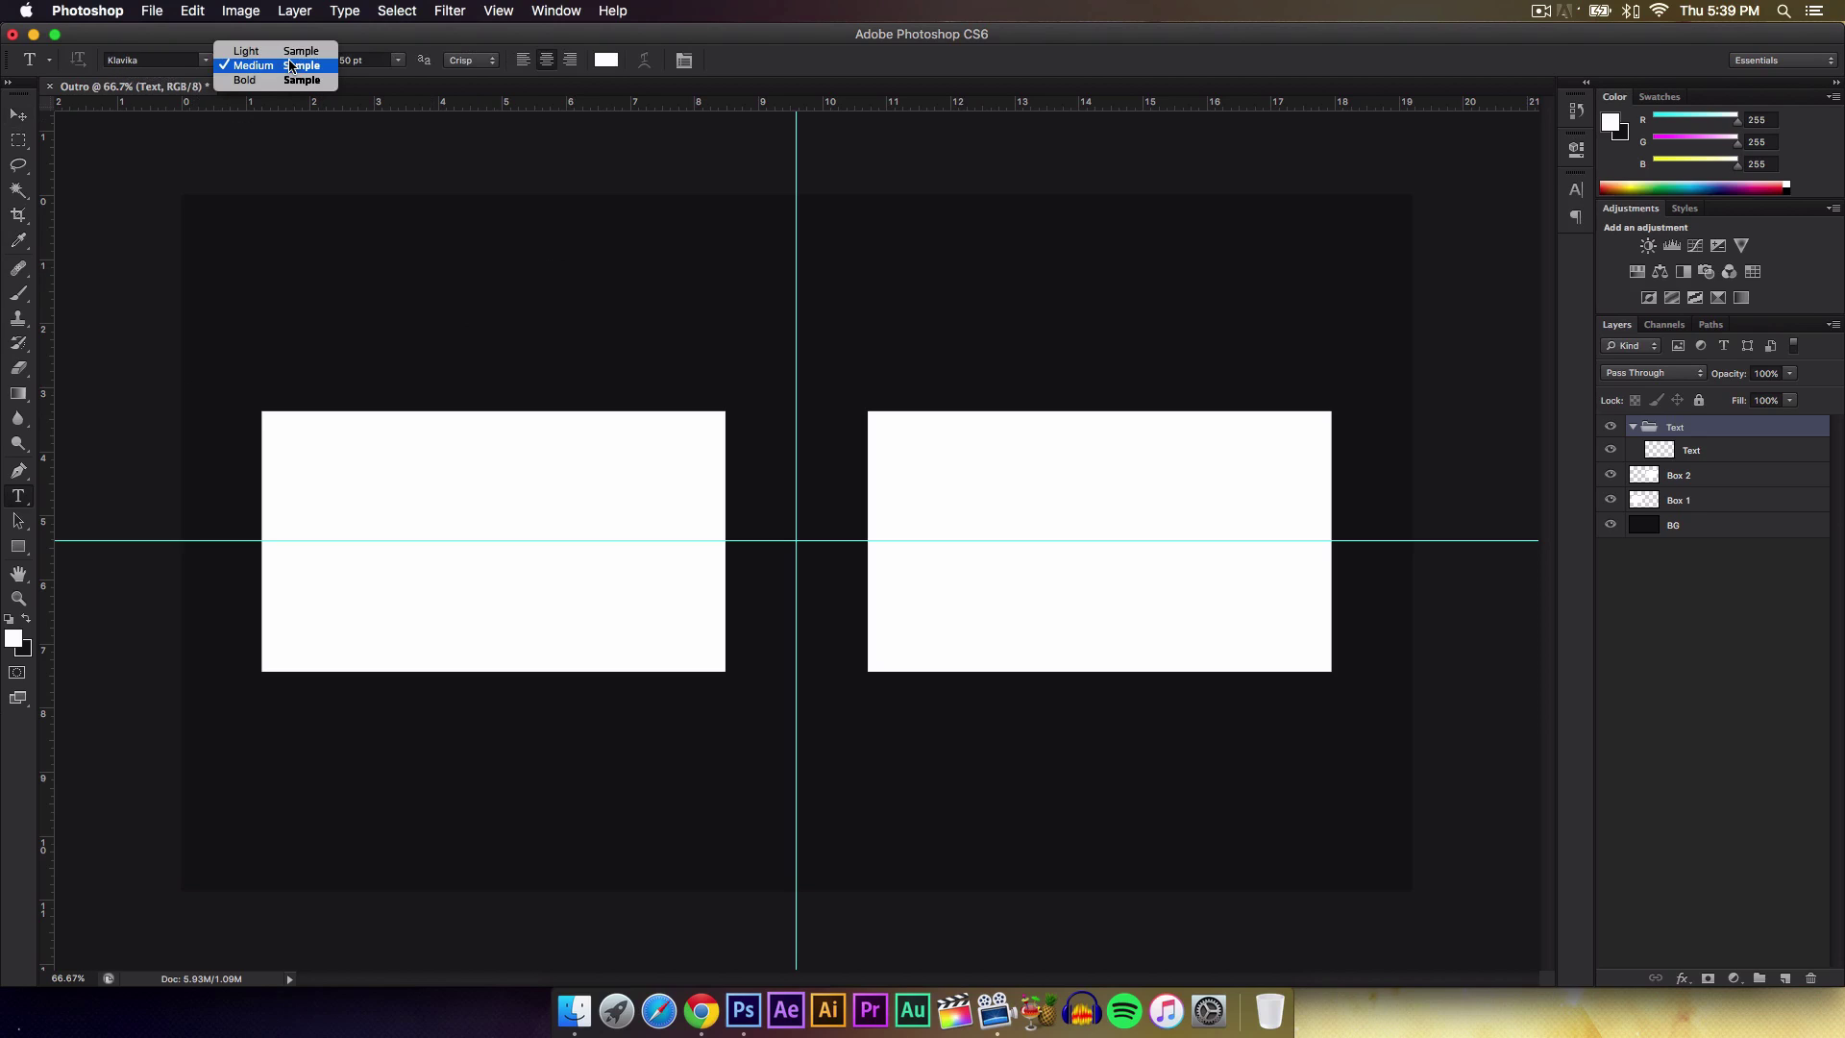
click(248, 81)
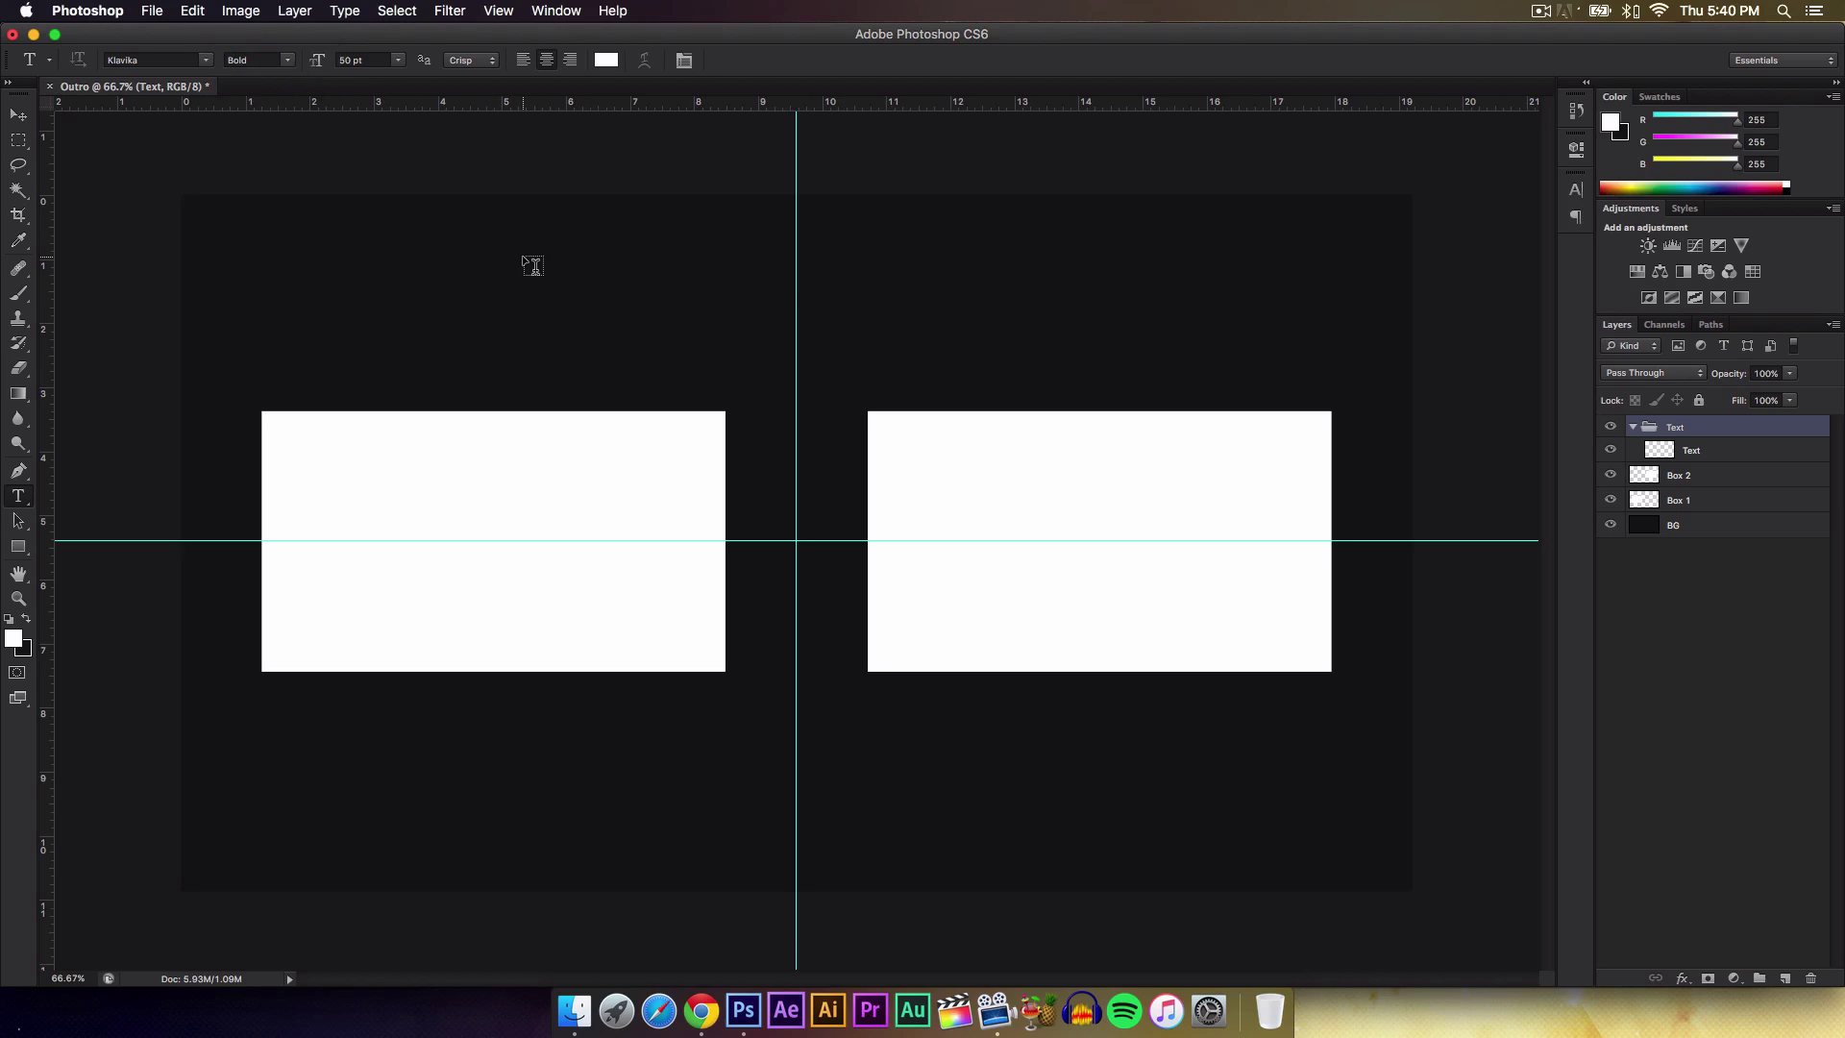
Type the THANKS FOR WATCHING title, delete the empty Text layer, and centre it horizontally on BG.
click(490, 336)
text(THANKS FOR ATCHING)
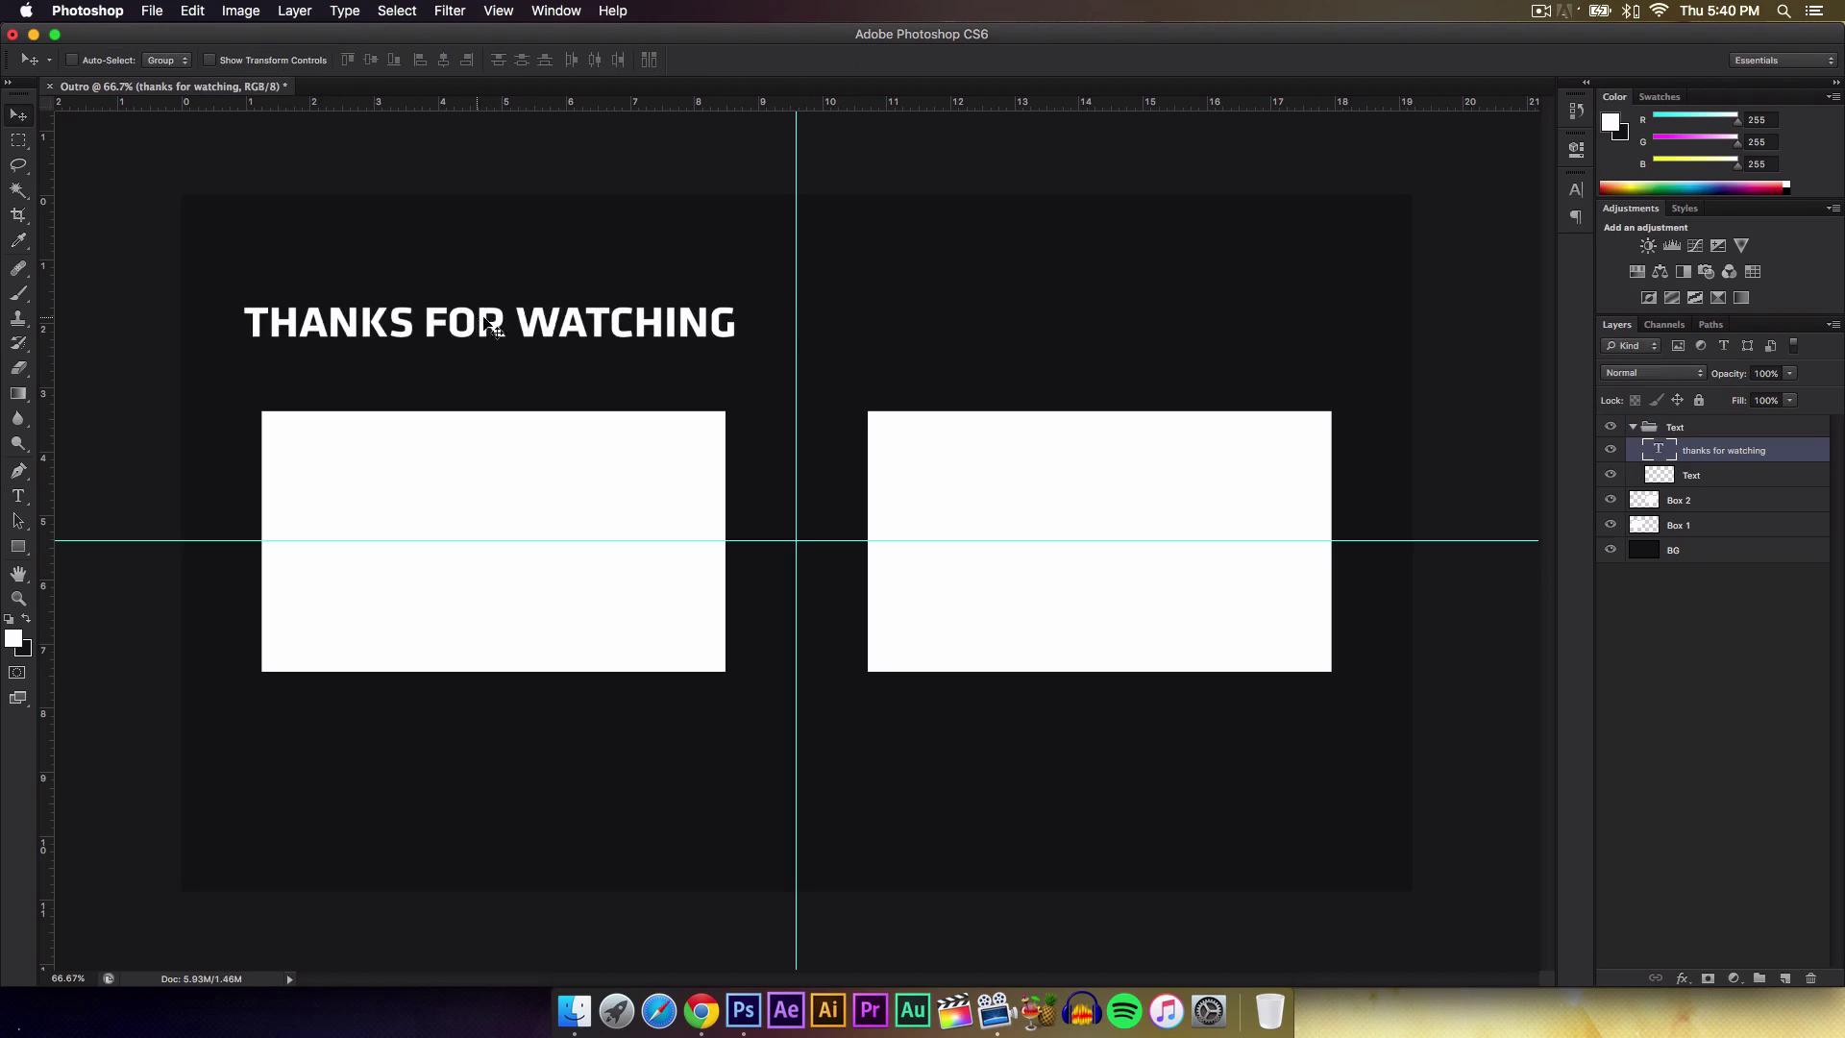
drag(473, 321, 780, 298)
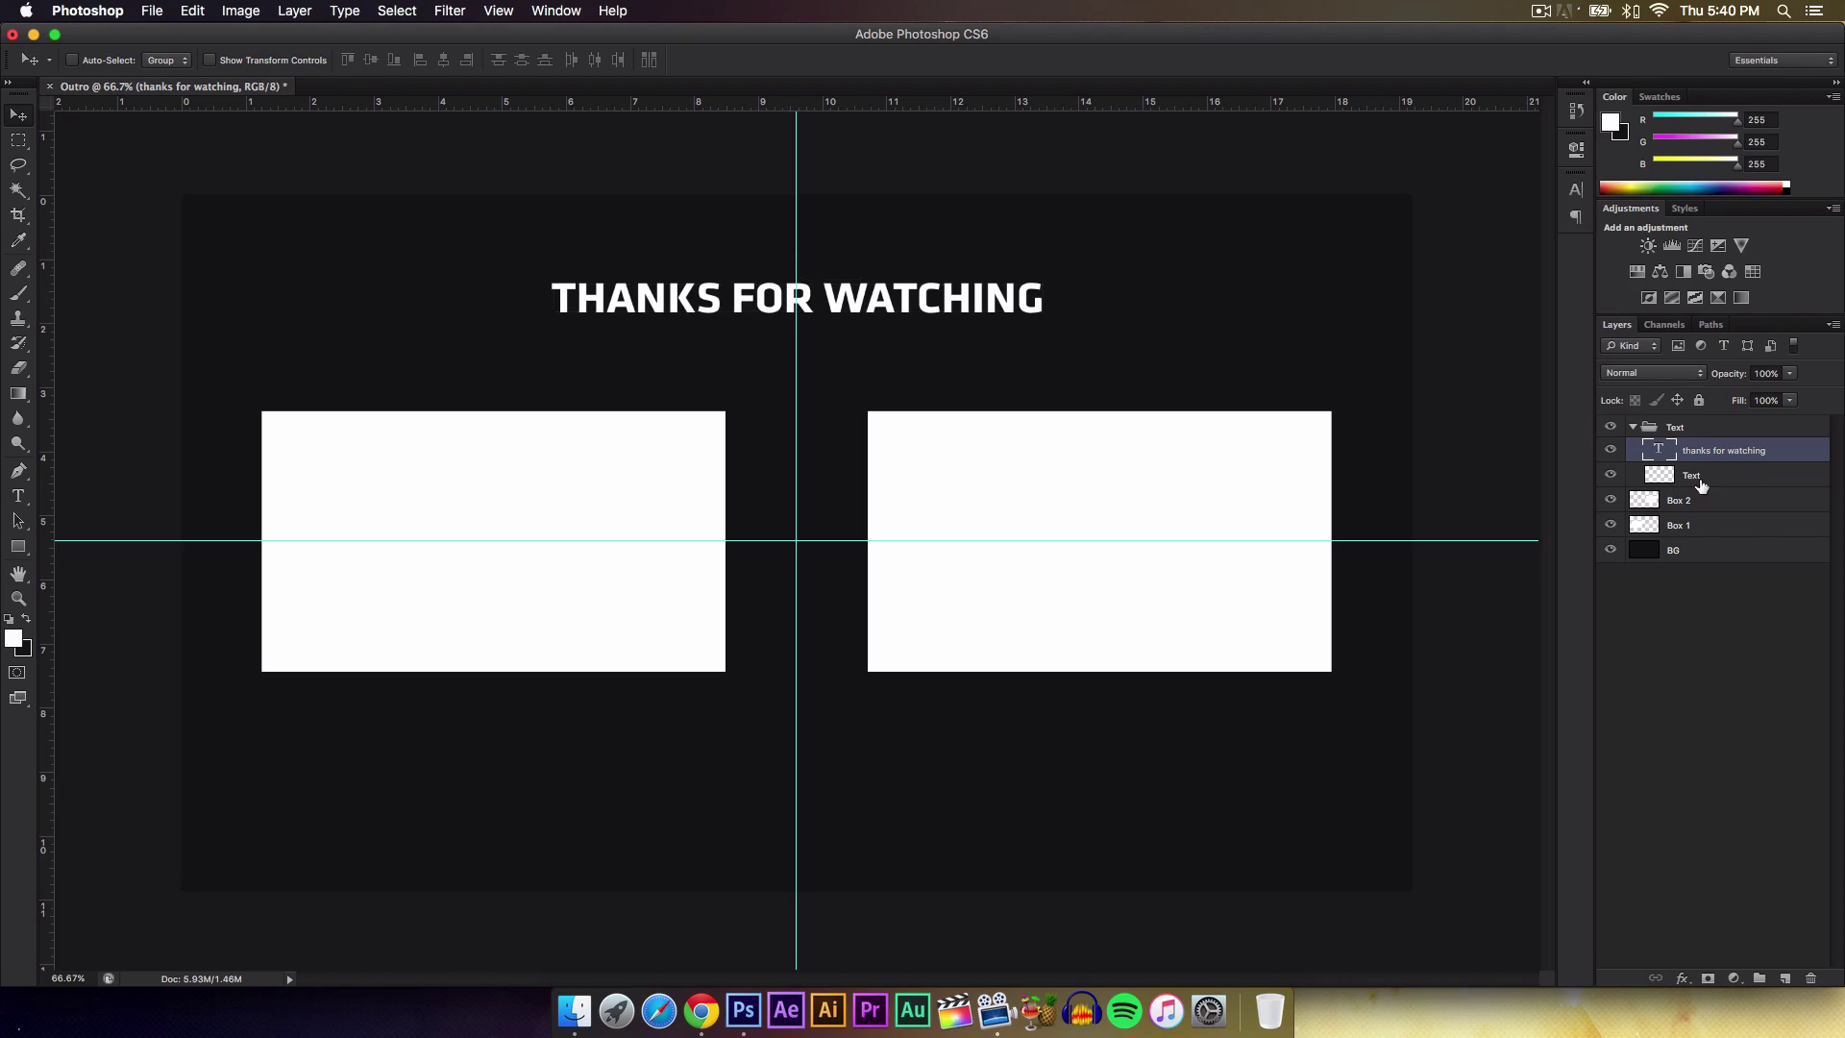
click(1693, 475)
key(Delete)
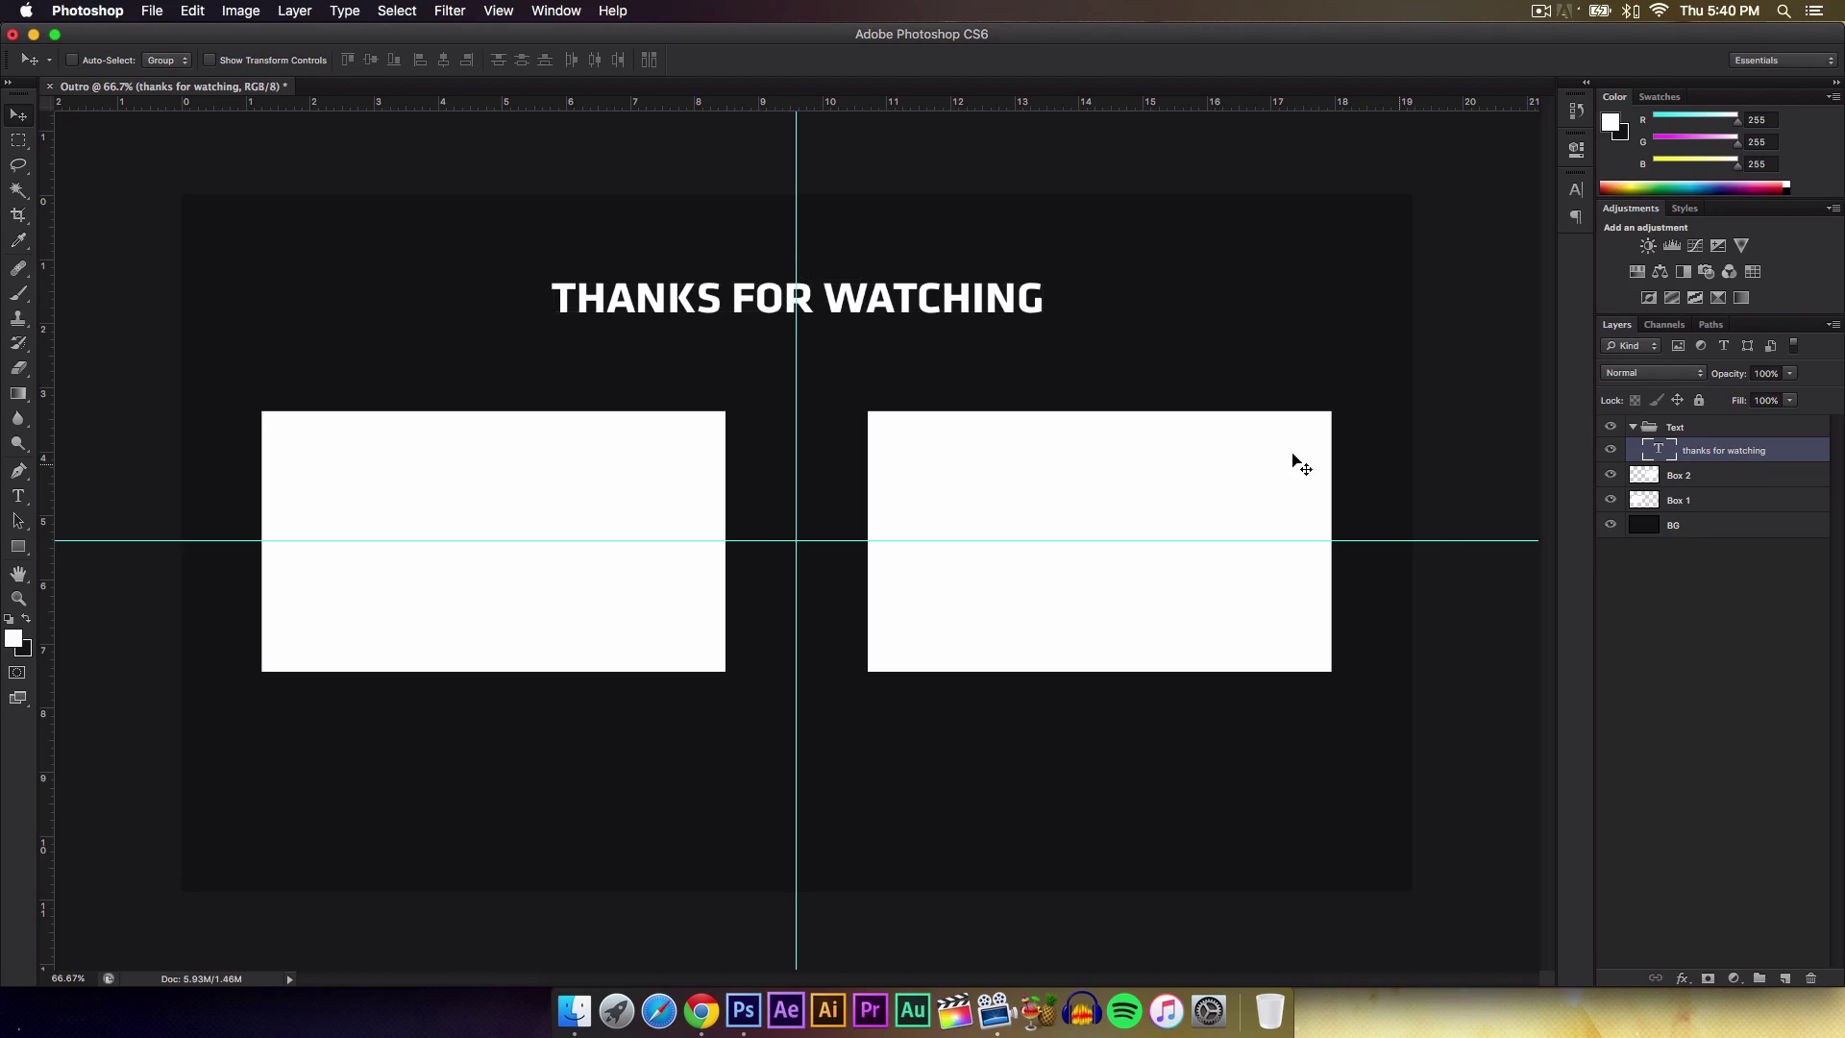
super+click(1691, 526)
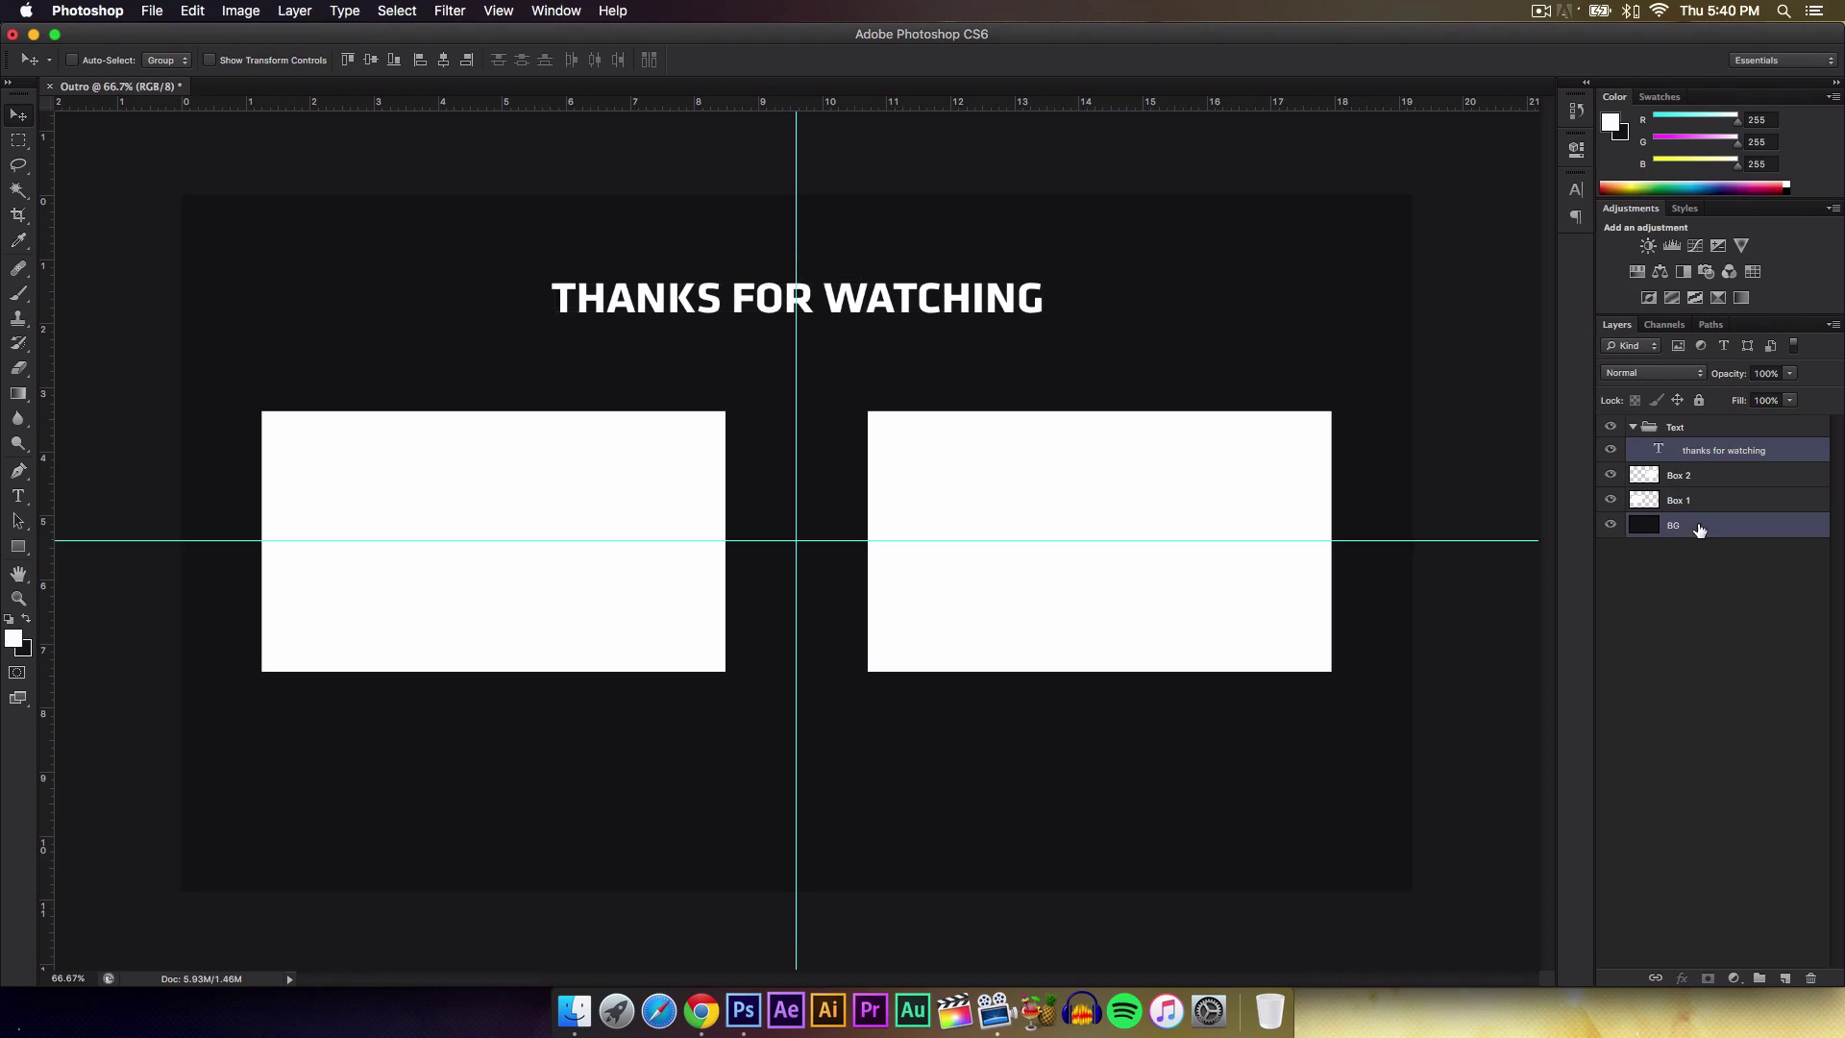
click(443, 61)
Enlarge the title to 83 pt and Alt-drag a copy just below it.
click(1734, 452)
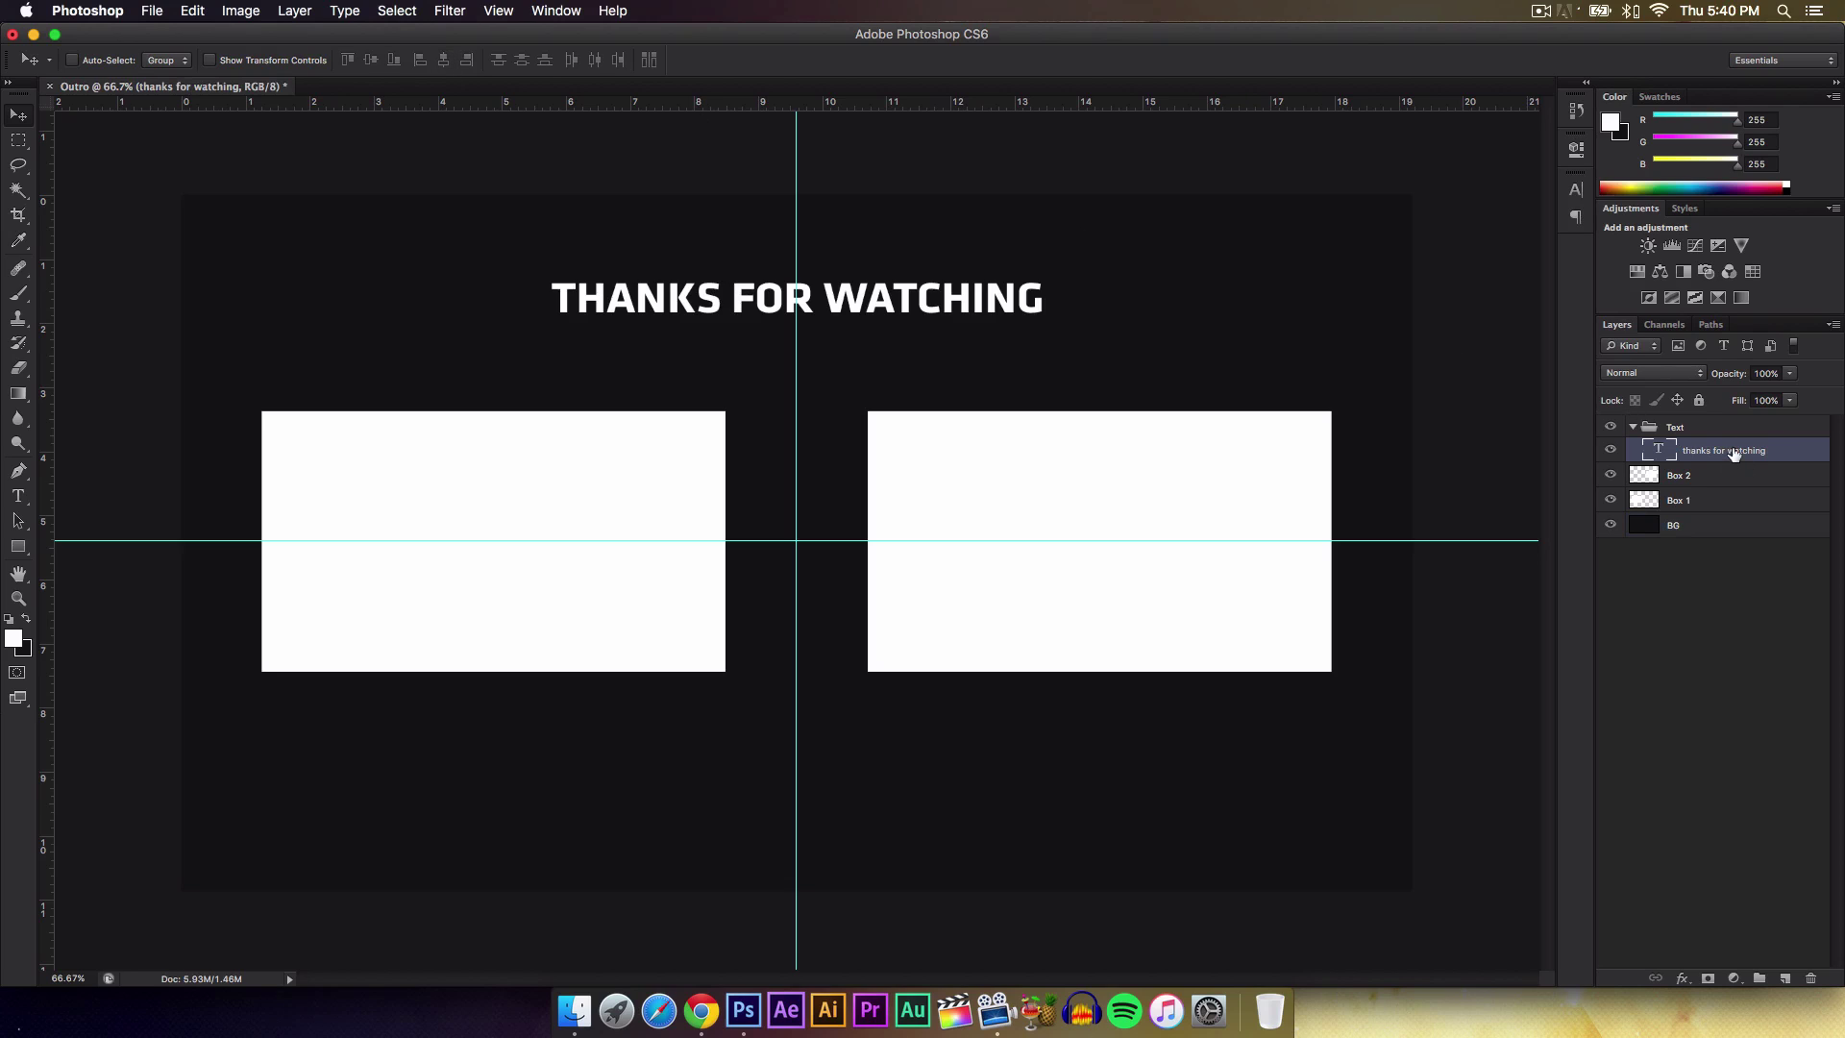
key(t)
click(854, 293)
key(super+a)
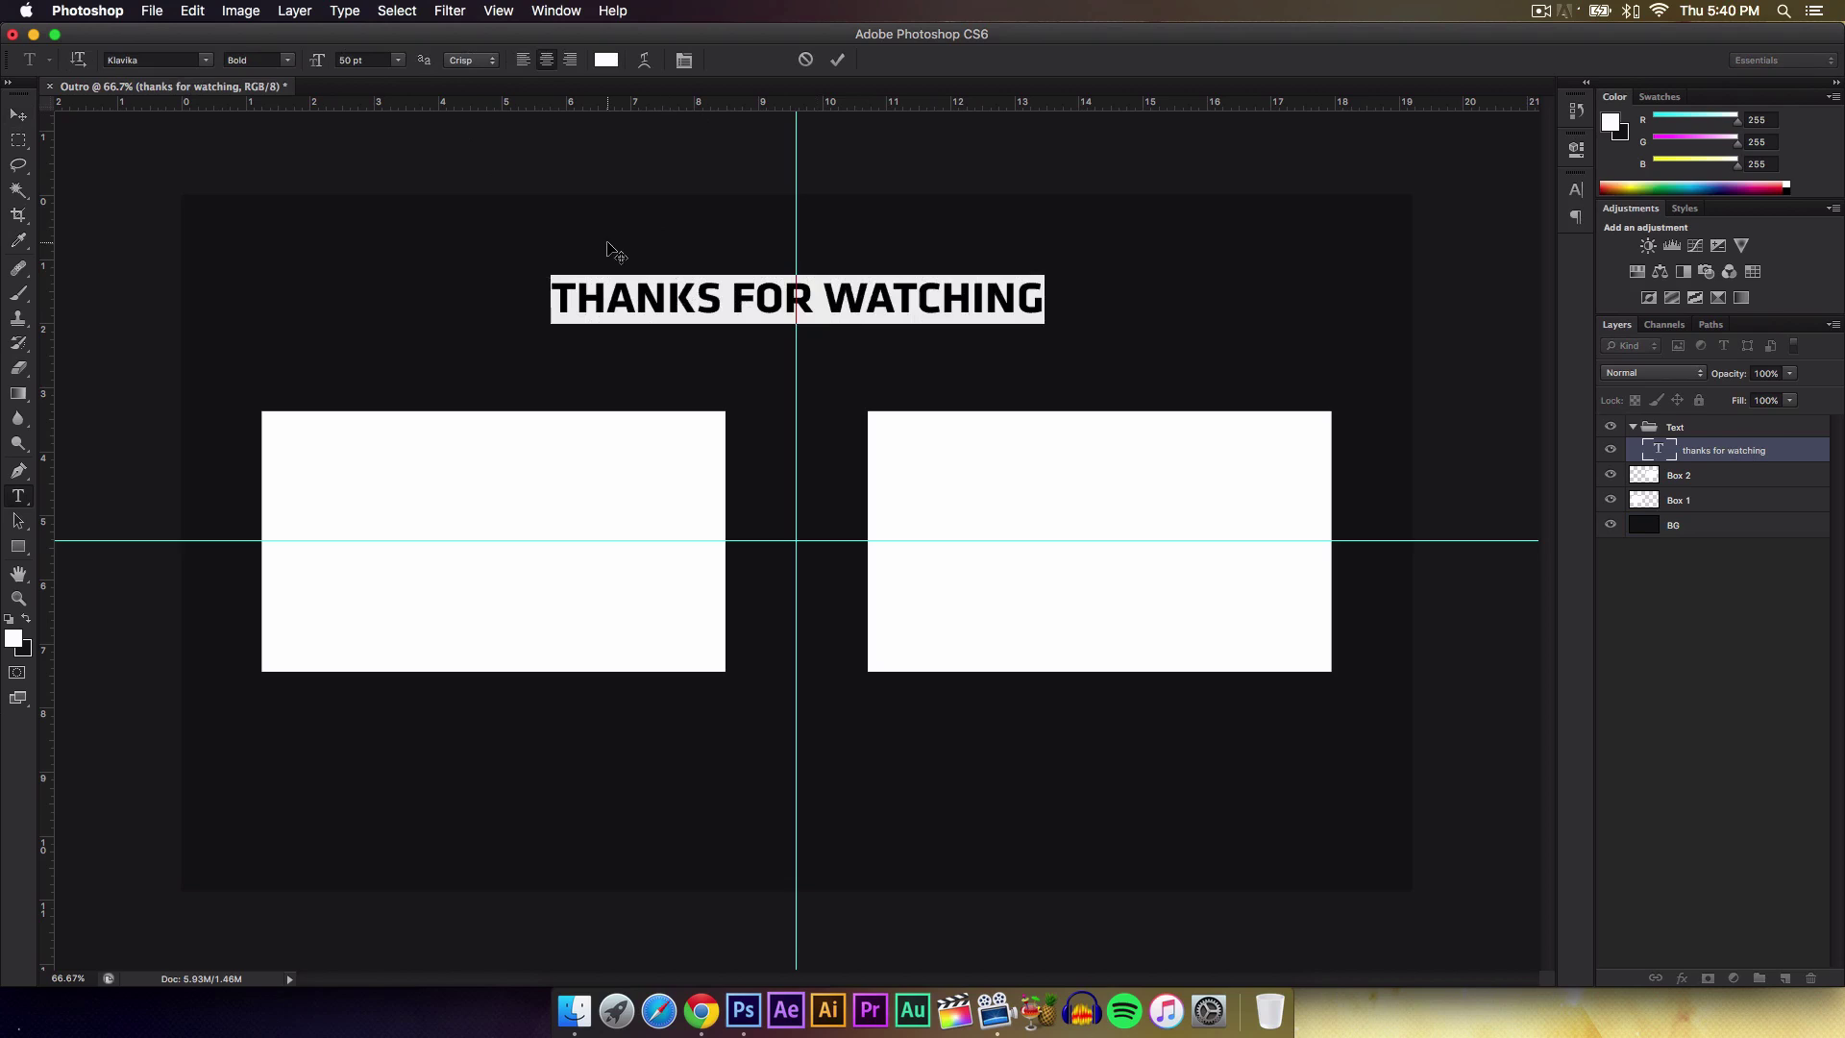
drag(314, 62, 343, 56)
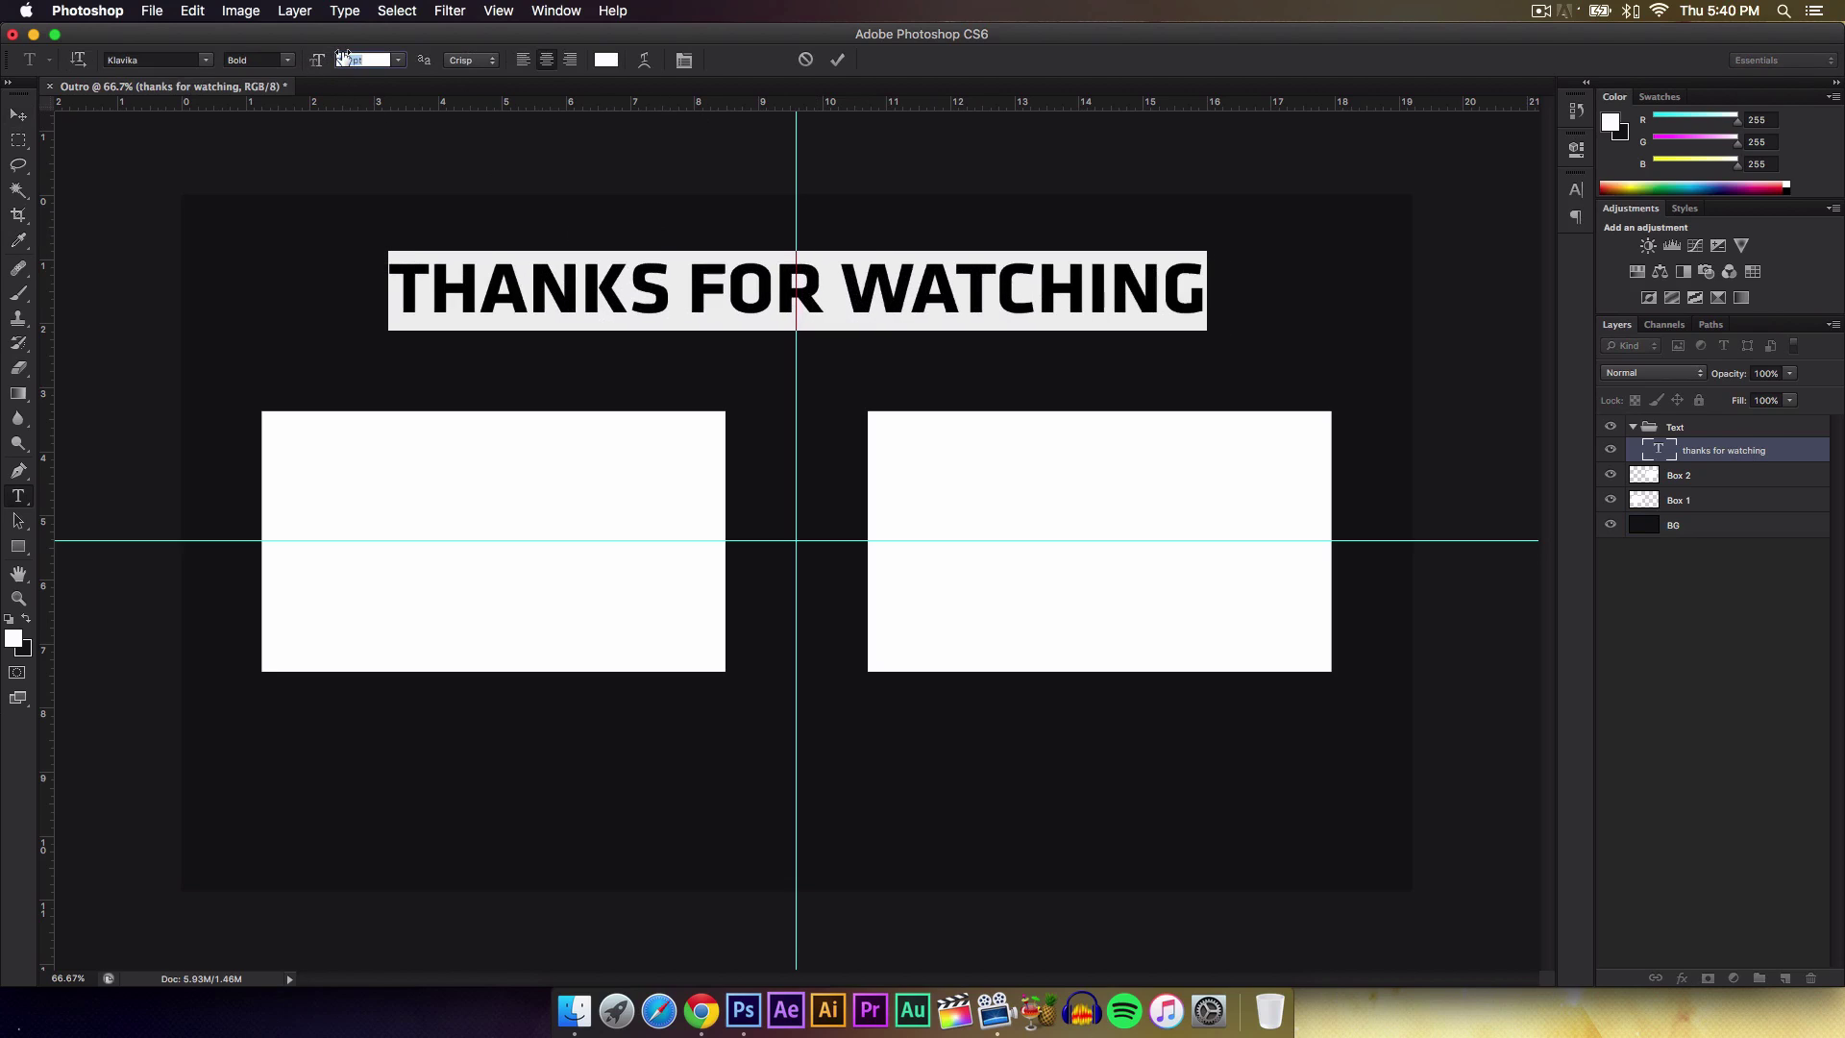
key(super+Return)
key(v)
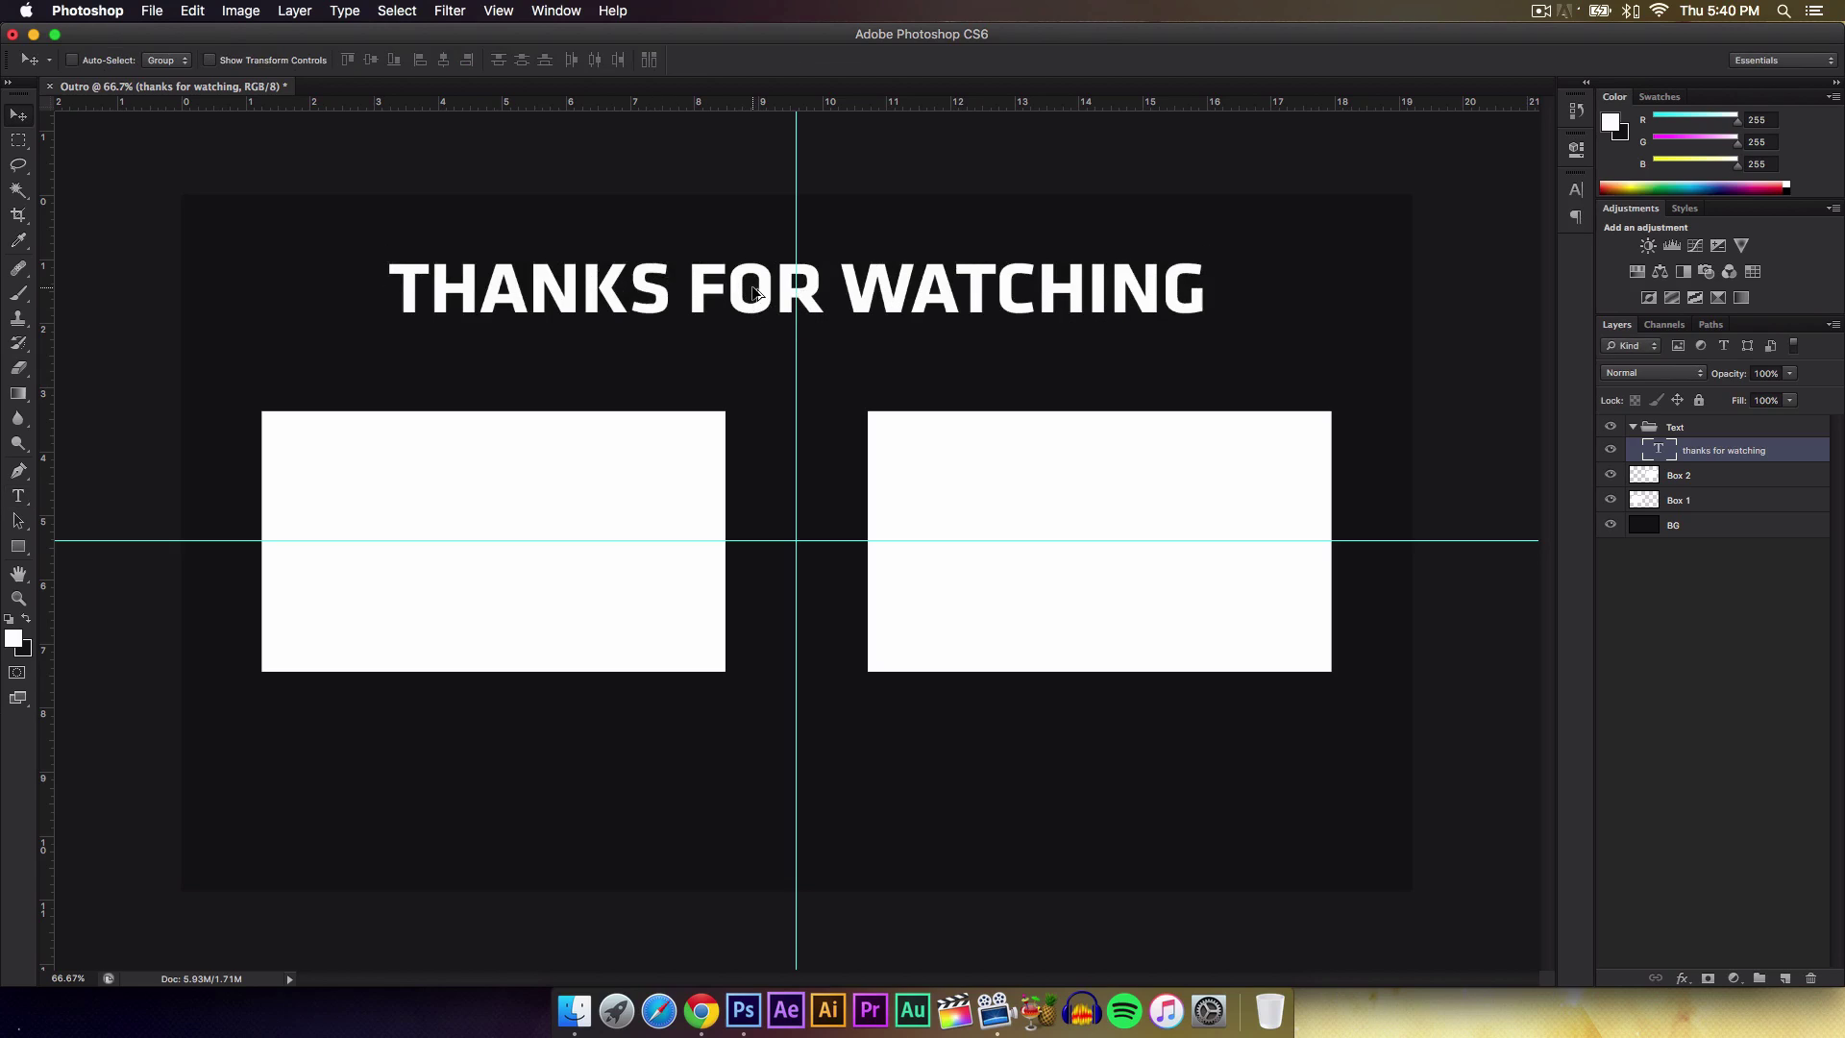
alt+drag(679, 286, 674, 340)
Retype the copied line as 'LEAVE A LIKE IF YOU ENJOYED!'.
key(t)
click(737, 347)
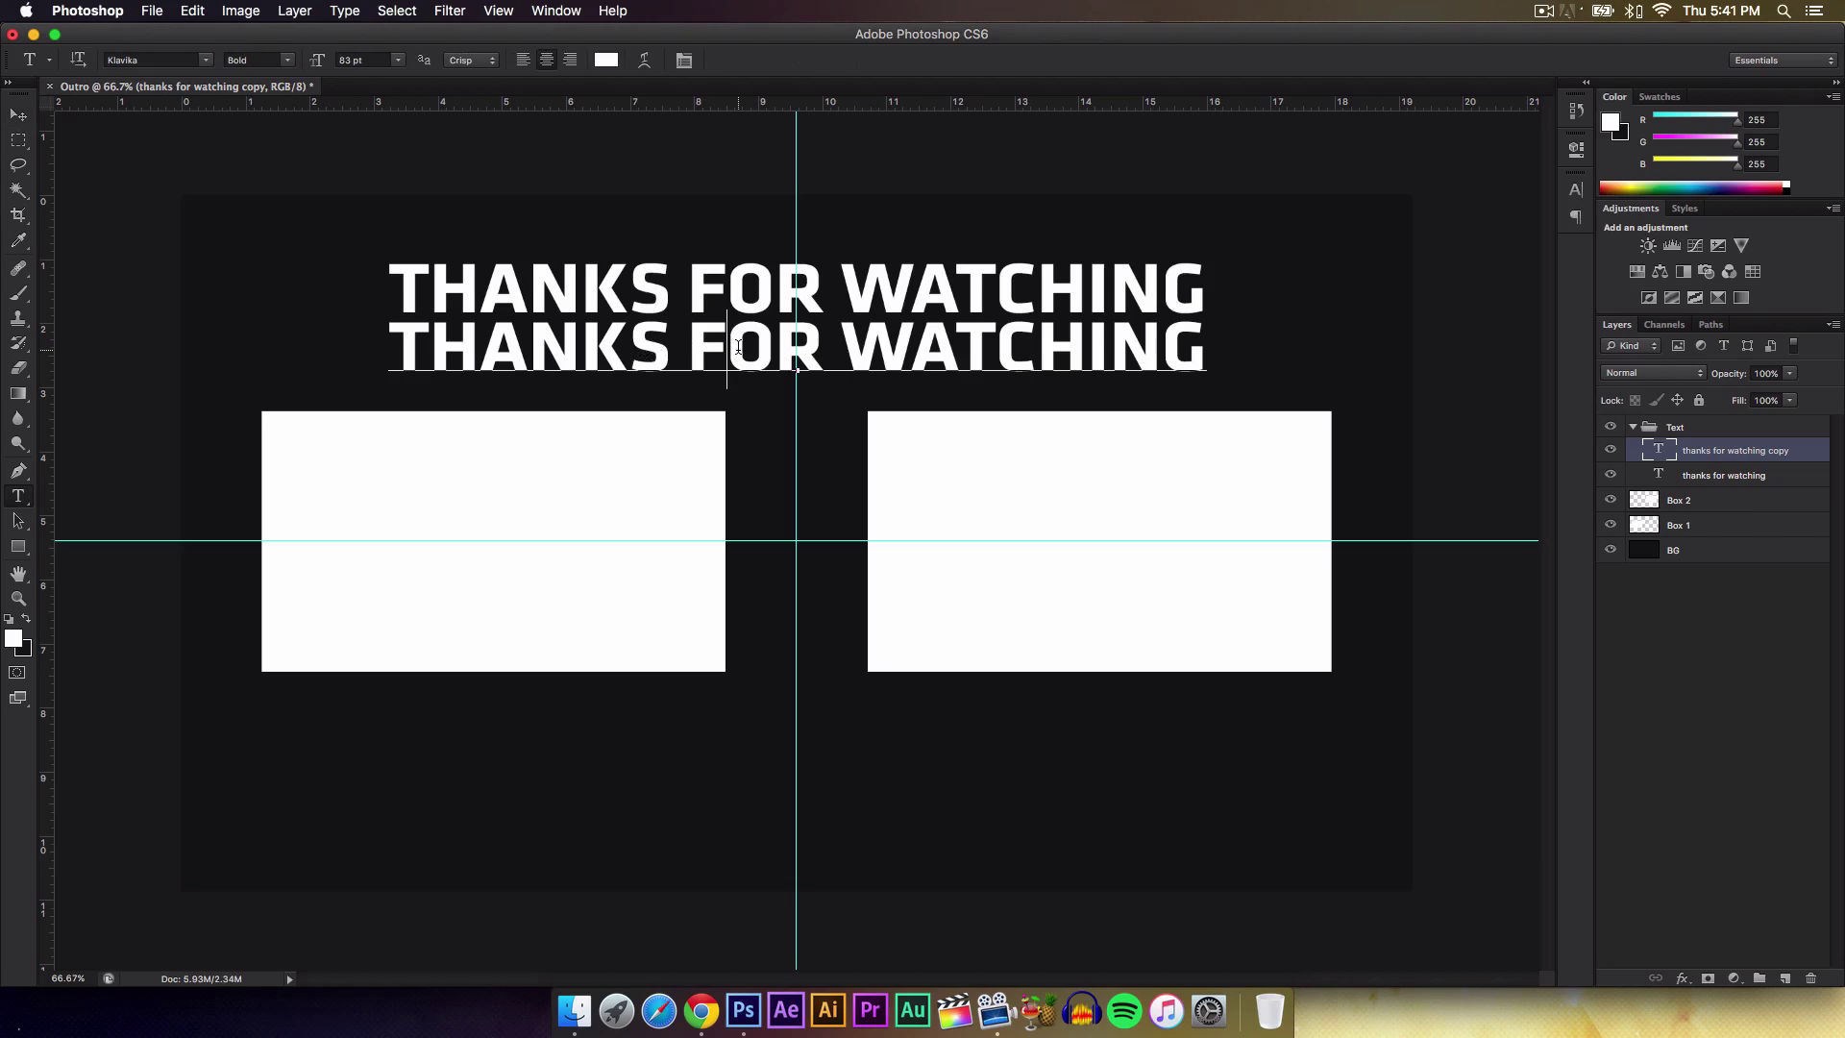
key(super+a)
key(BackSpace)
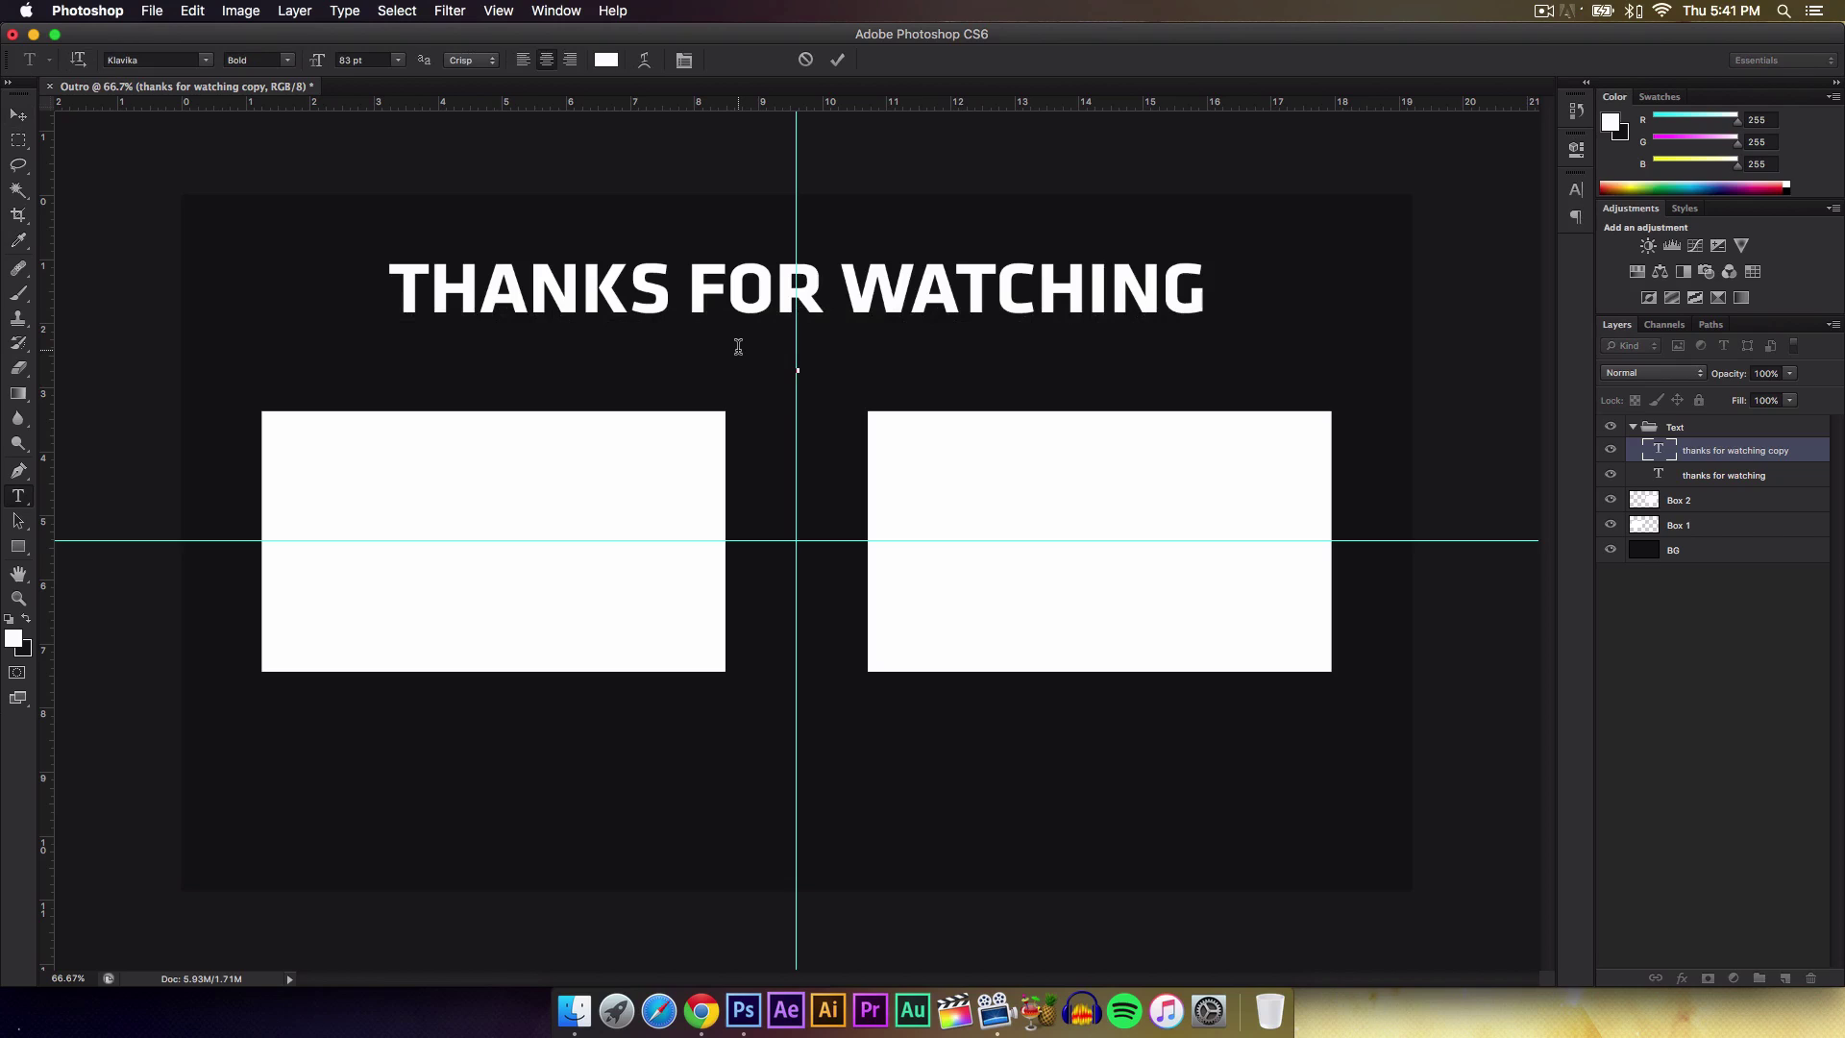
text(leavea lik)
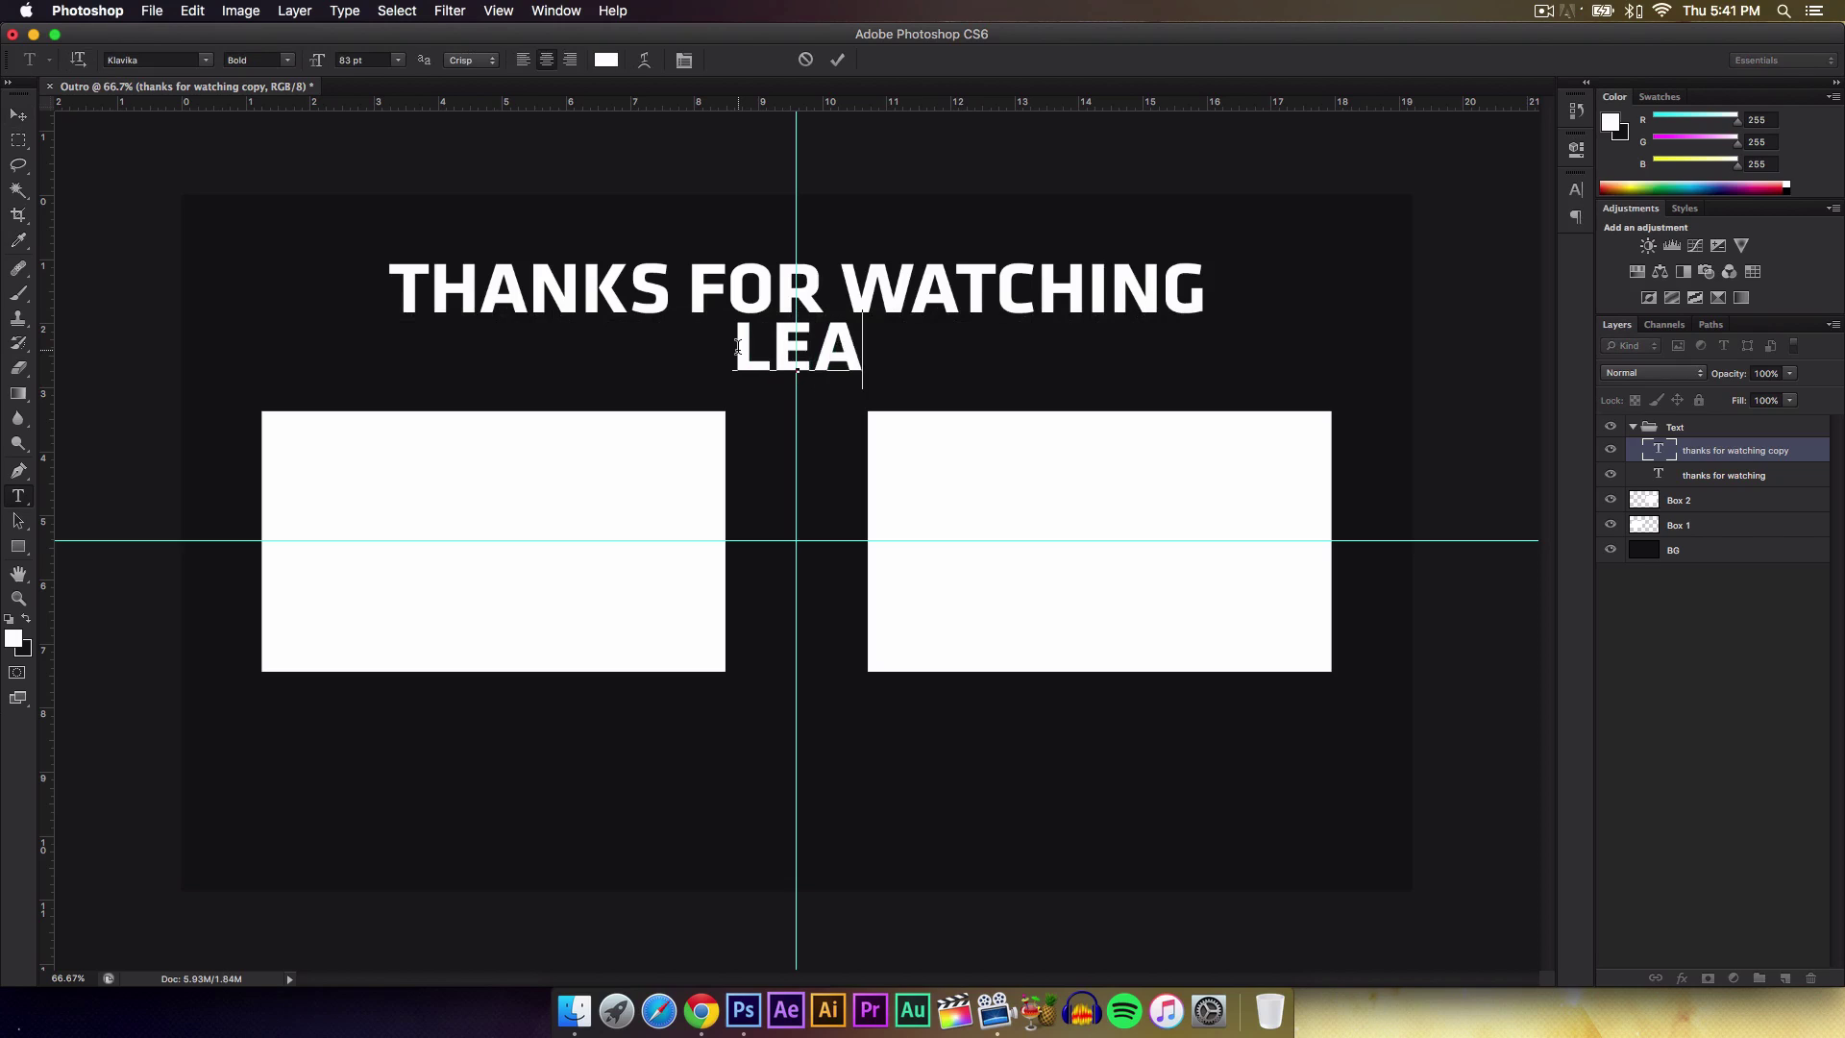
key(super+a)
text(leave a like if you enjoyed)
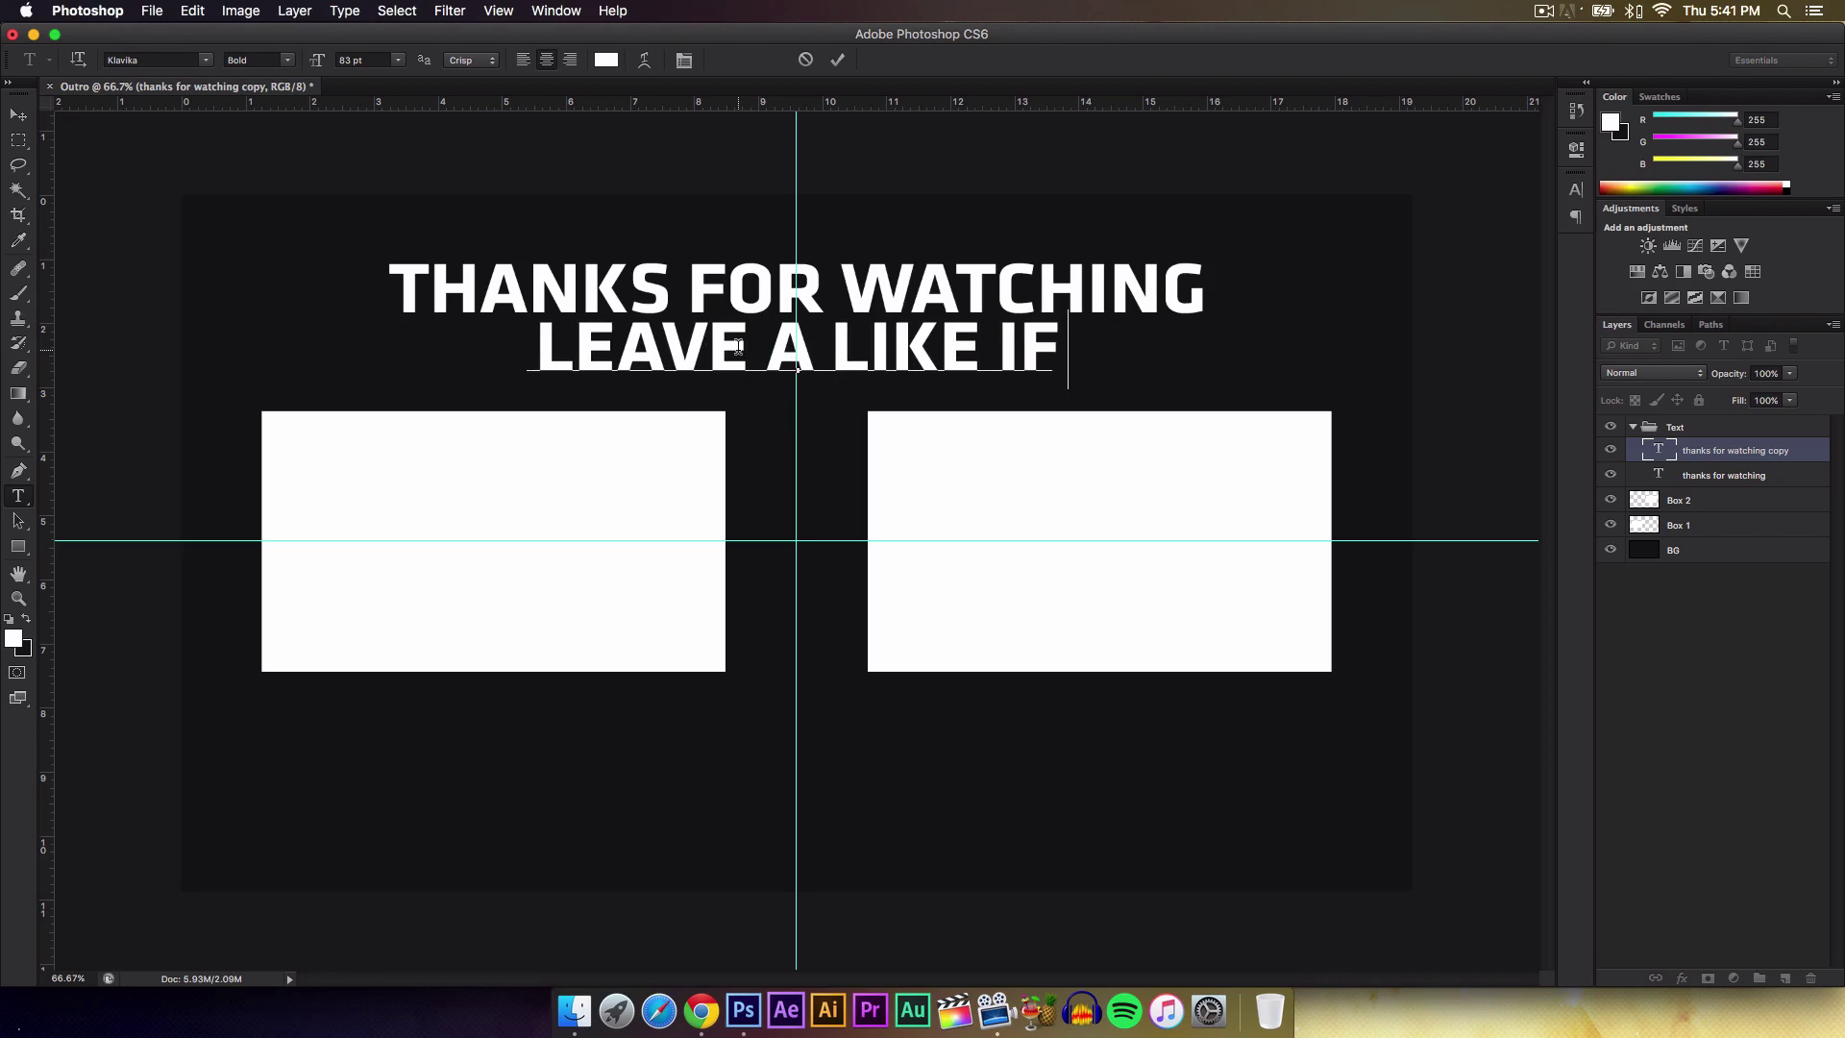
text(!)
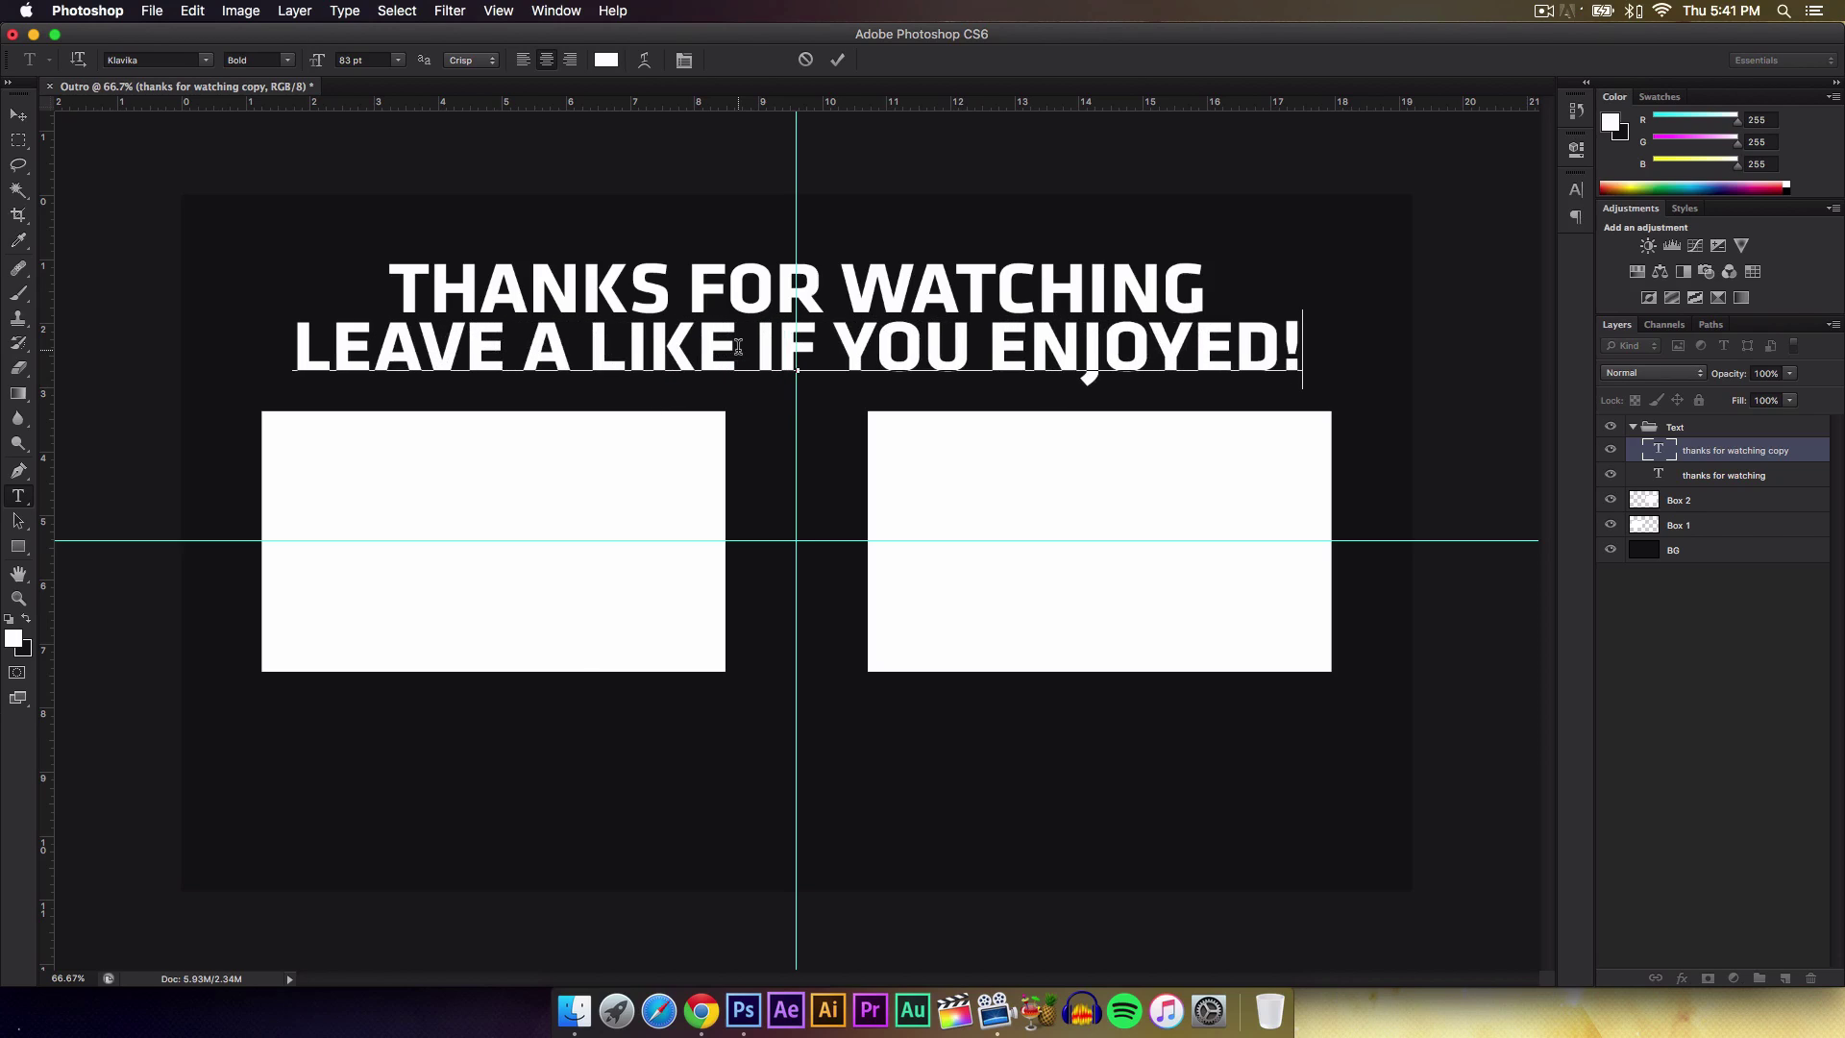
Shrink the second line from 83 pt to 38 pt and commit the edit.
key(super+a)
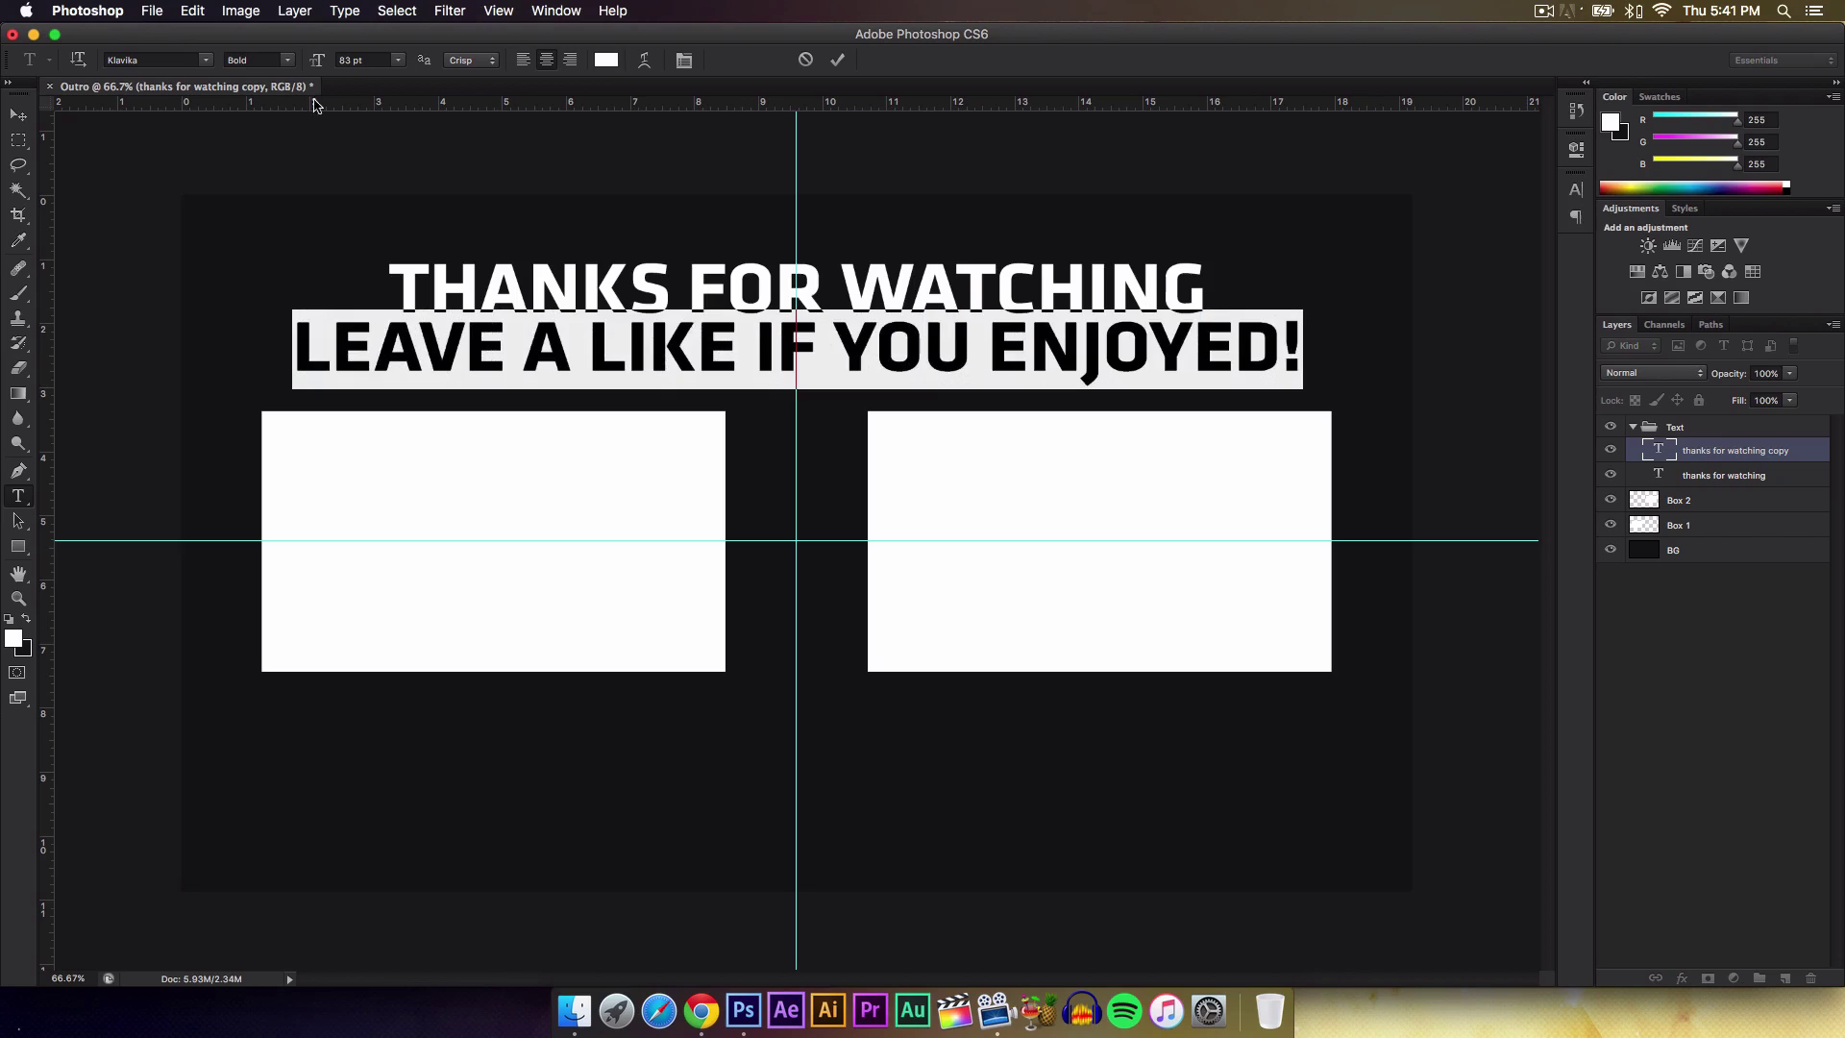
drag(318, 61, 272, 57)
key(super+Return)
key(v)
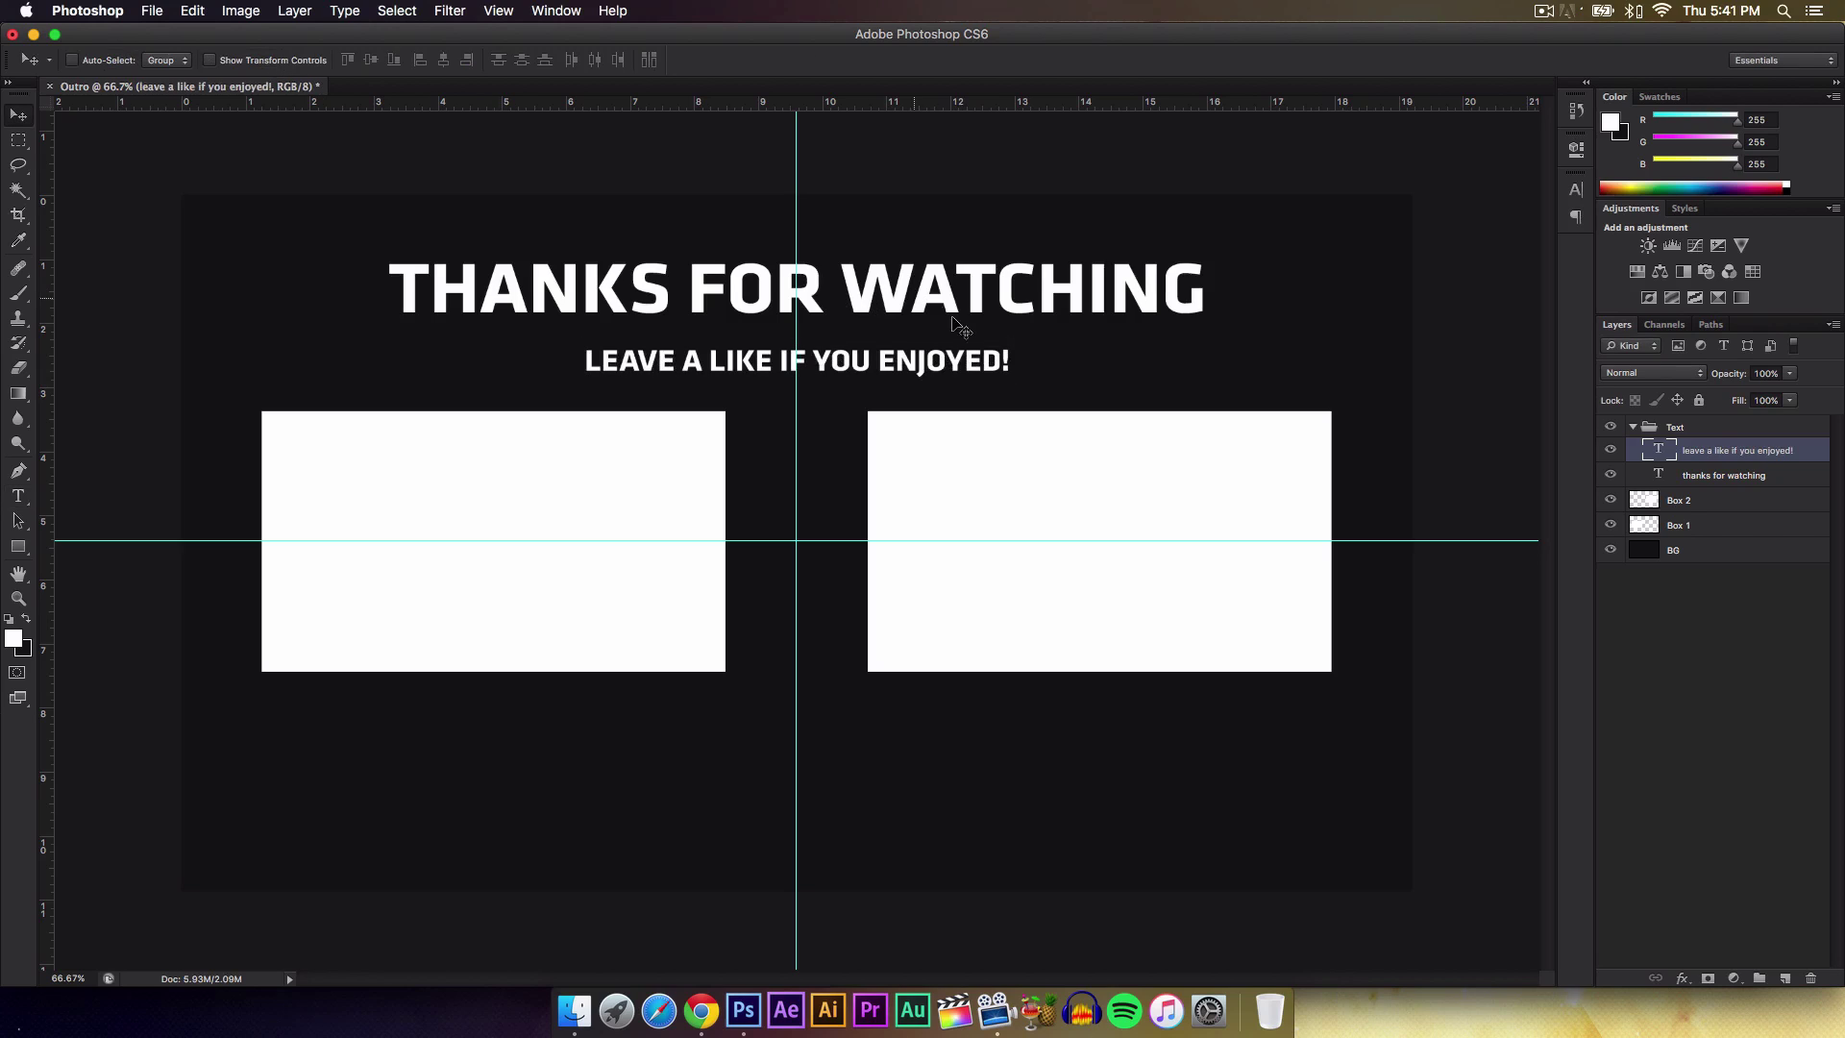
shift+super+click(855, 305)
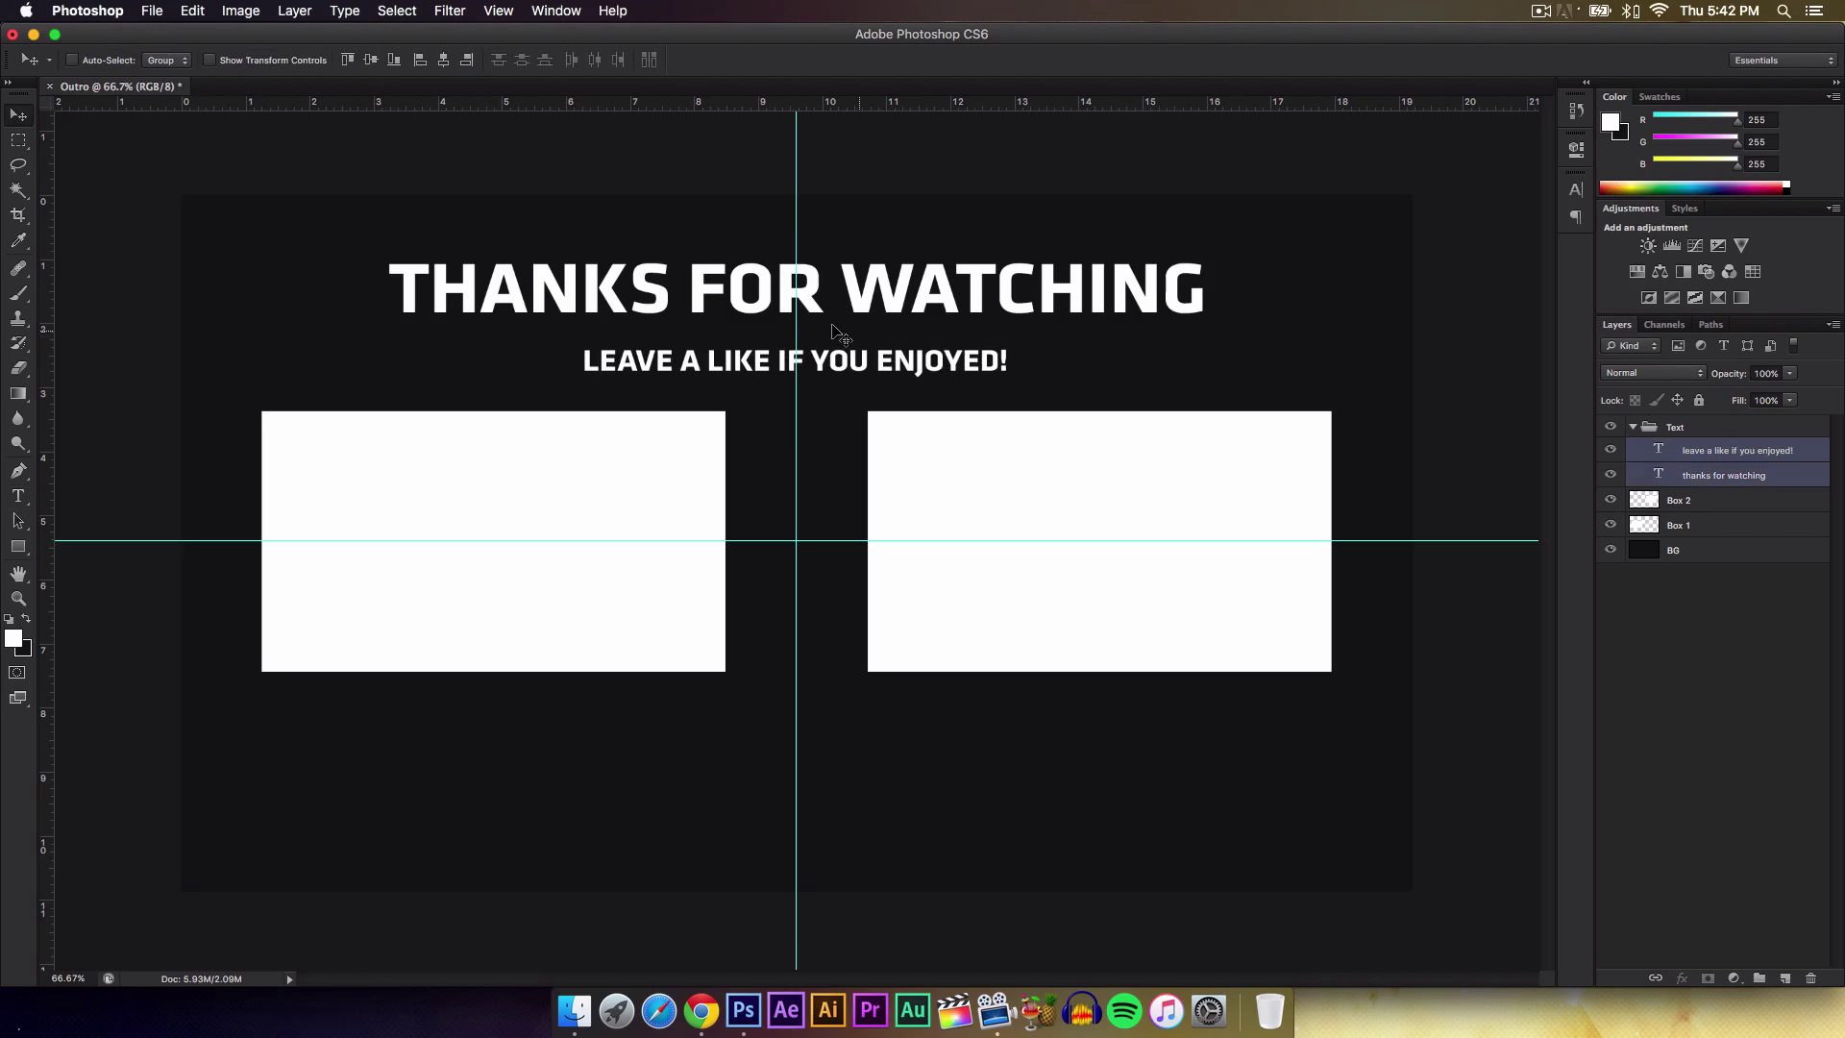
click(1730, 482)
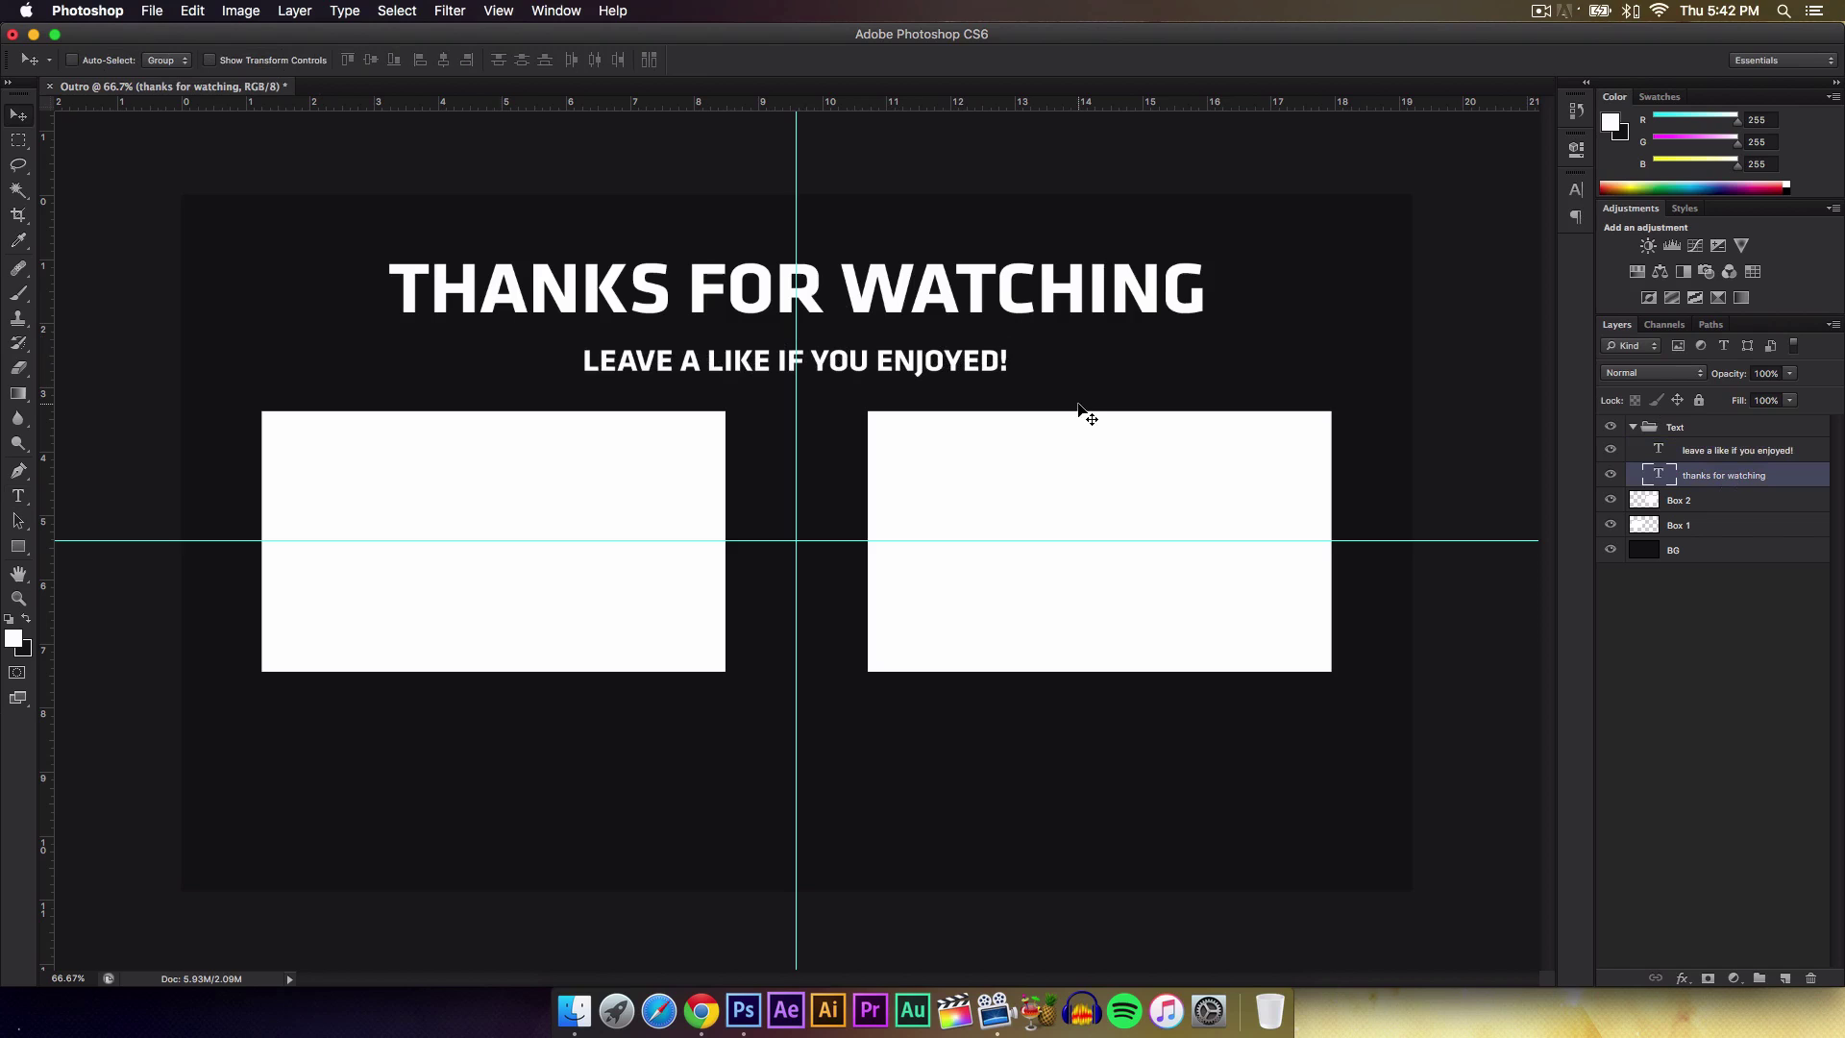